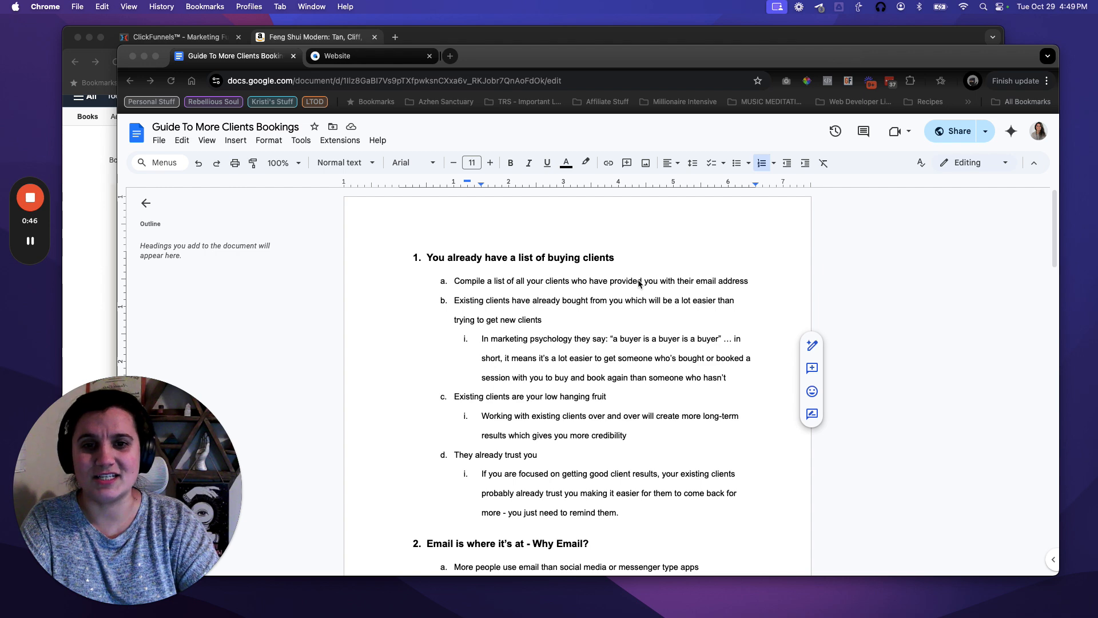
Scroll to the guide's end, where the 'Book a 1-on-1 consultation' link sits.
scroll(641, 271, down, 1)
scroll(607, 346, down, 4)
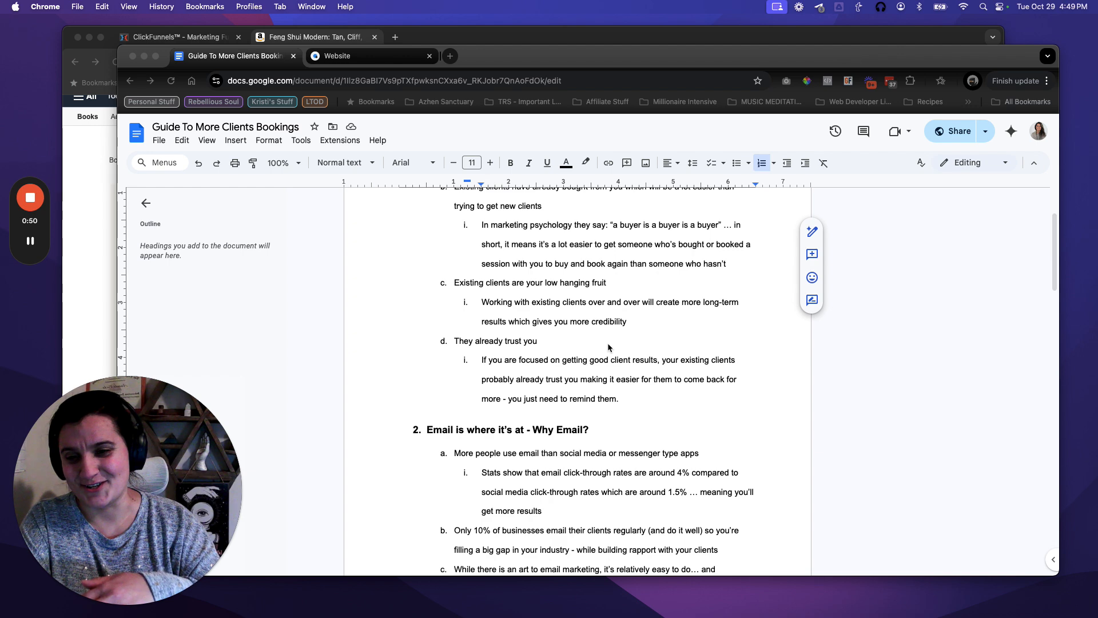
scroll(607, 343, down, 10)
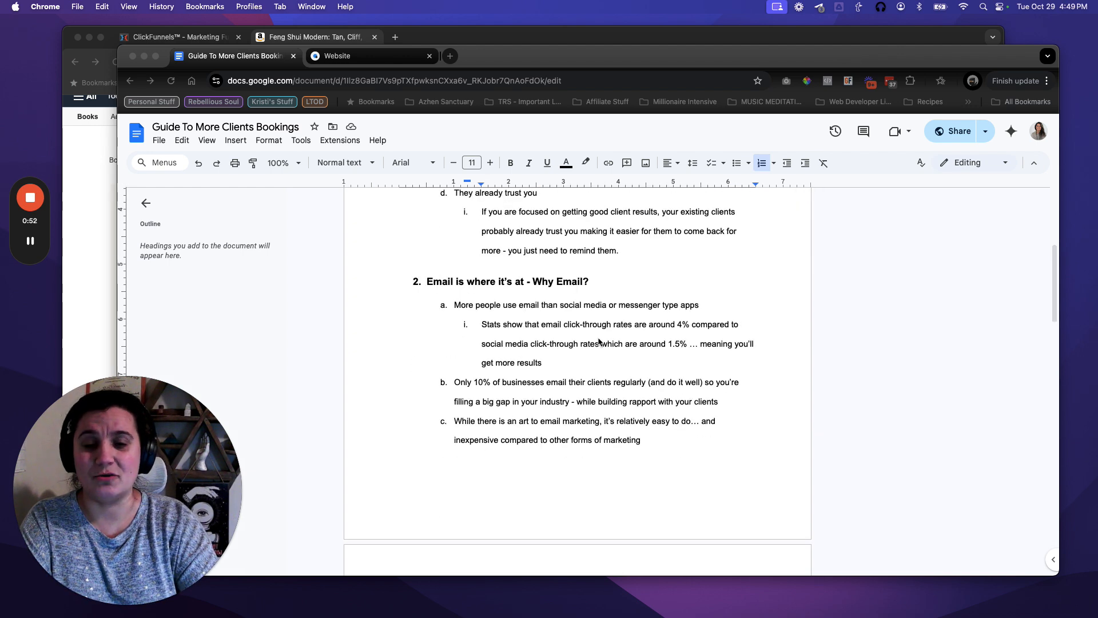
scroll(599, 342, down, 15)
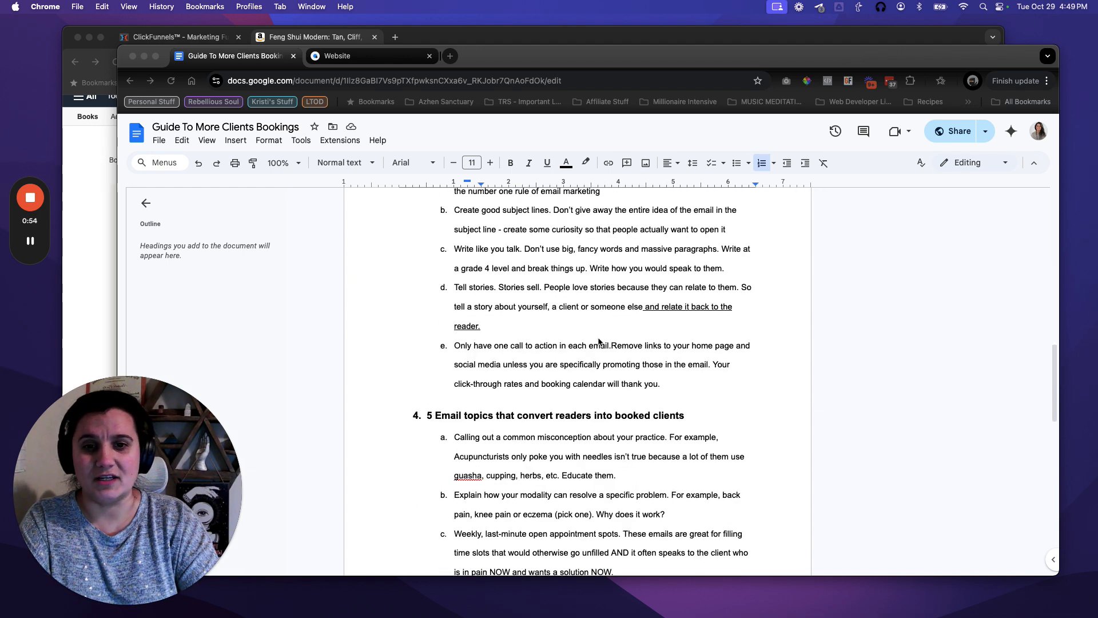
scroll(610, 347, down, 8)
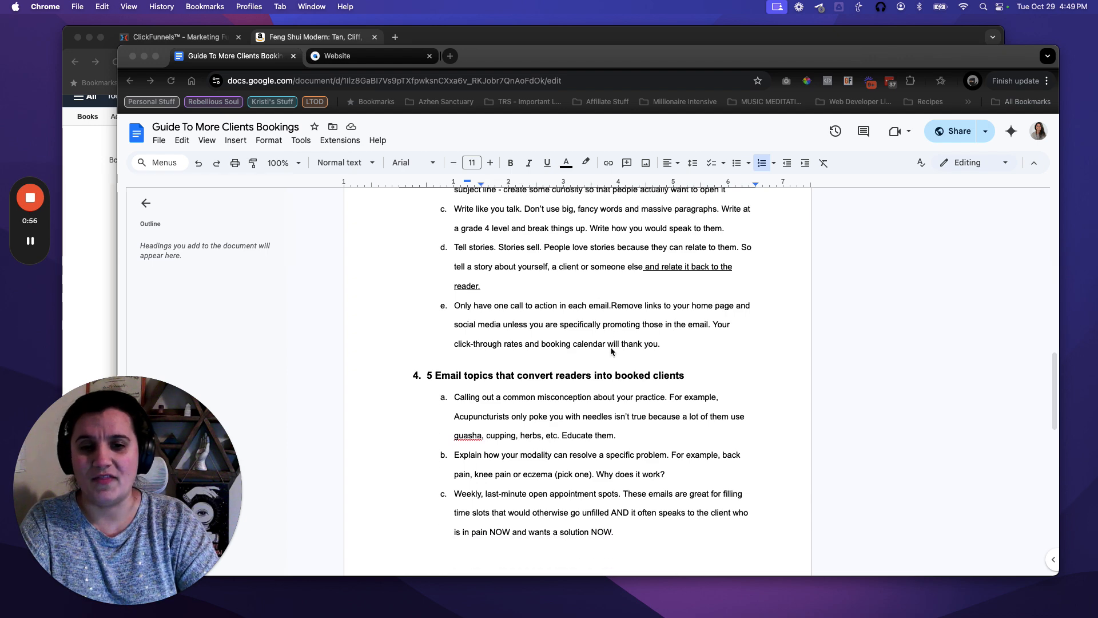
scroll(611, 346, down, 5)
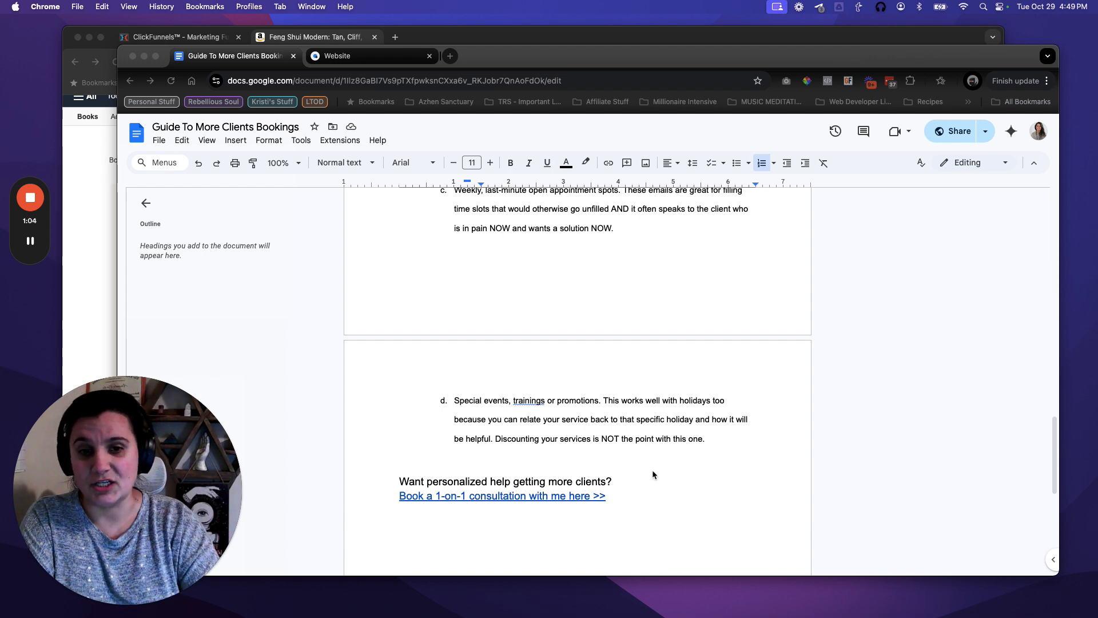
click(617, 499)
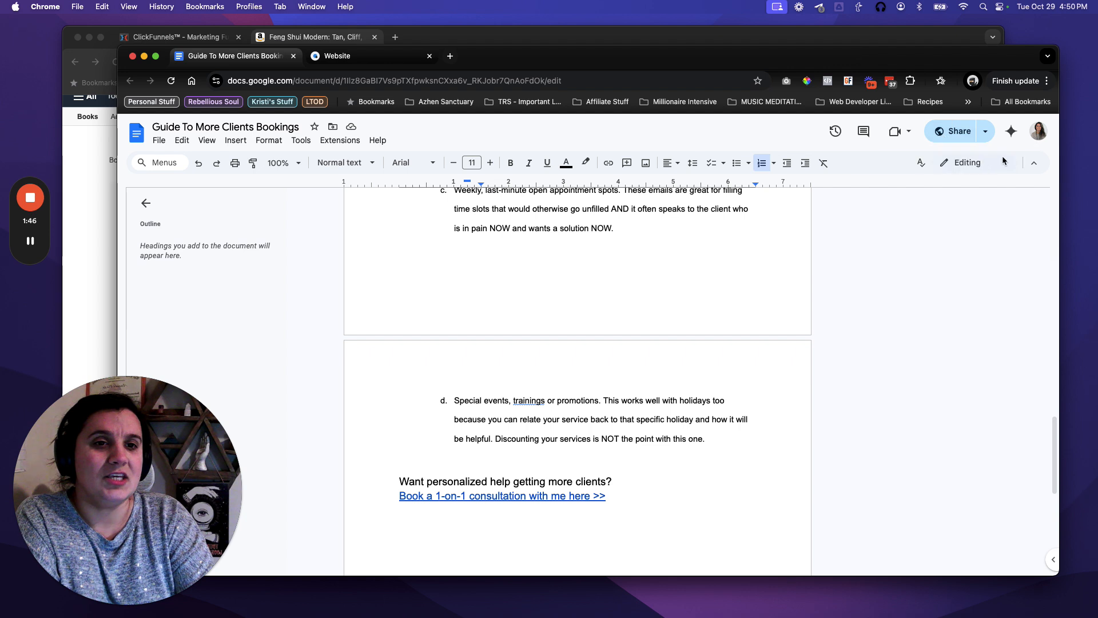
Set the guide's general access to 'Anyone with the link' as Viewer and copy the link.
click(957, 136)
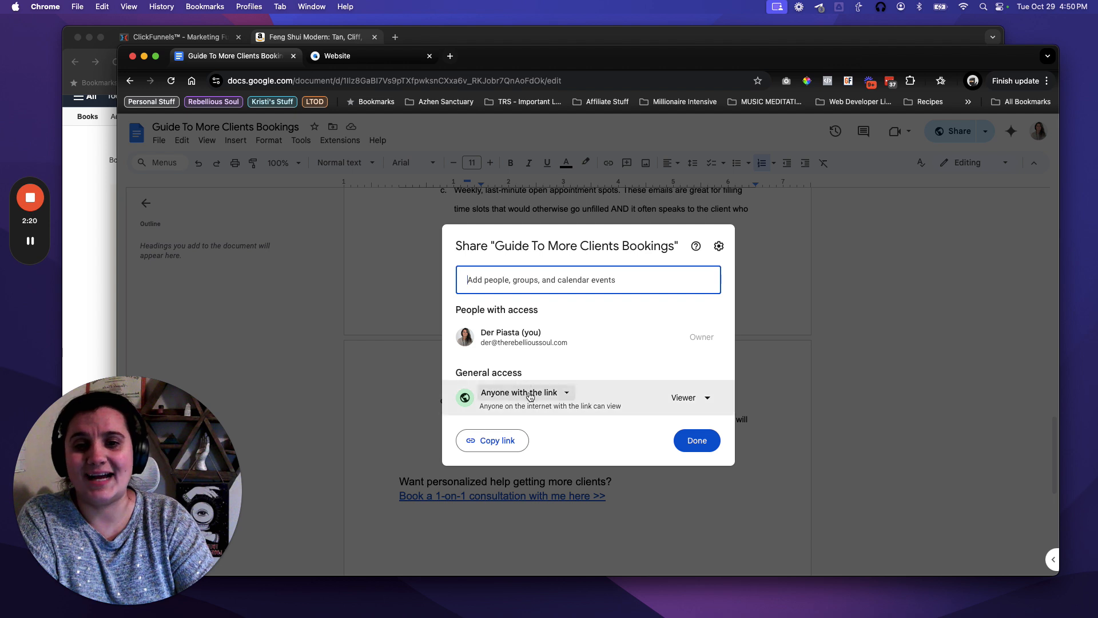
click(565, 394)
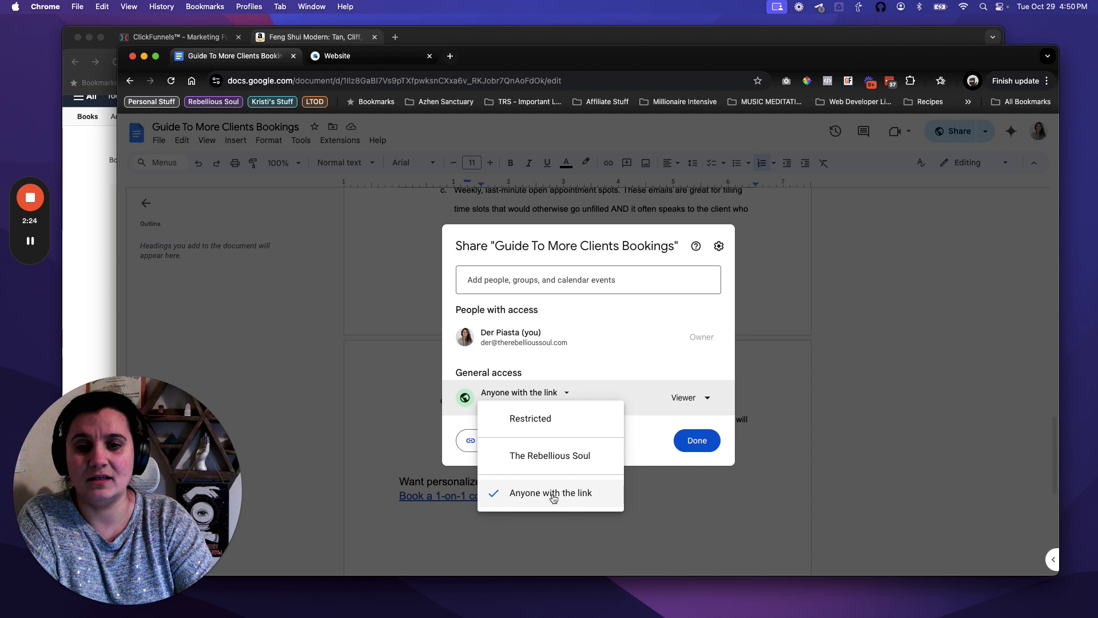
click(523, 423)
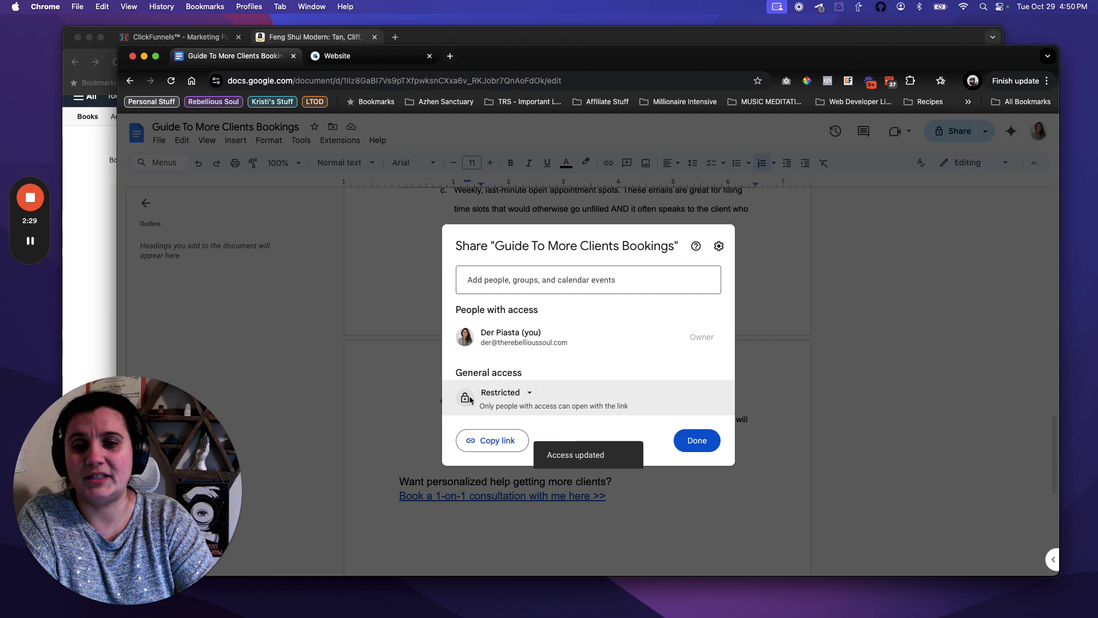
click(521, 397)
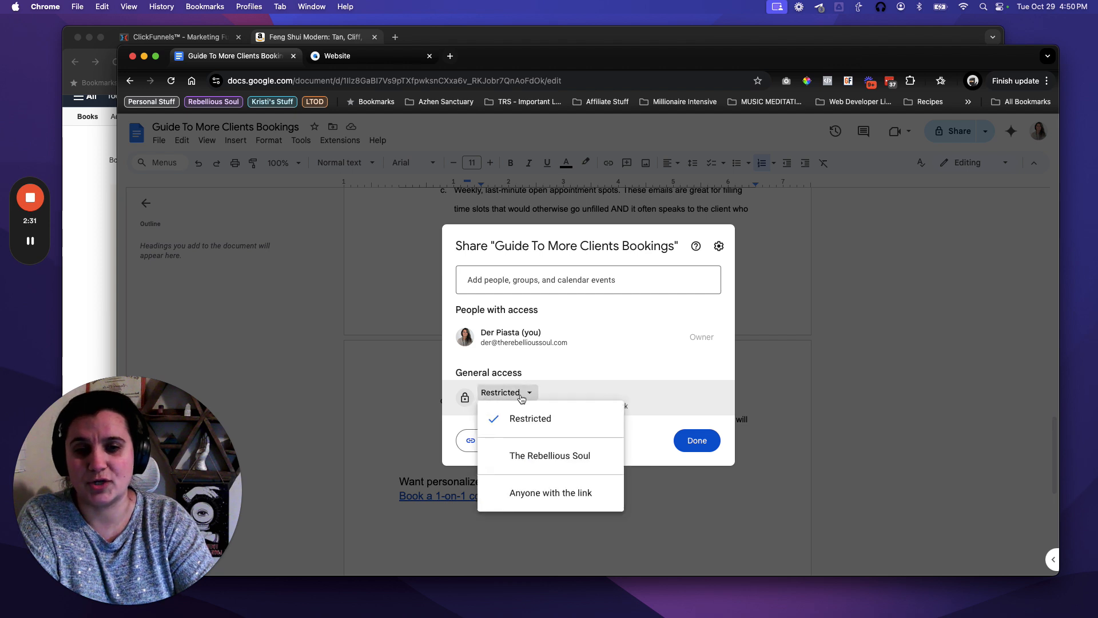
click(533, 497)
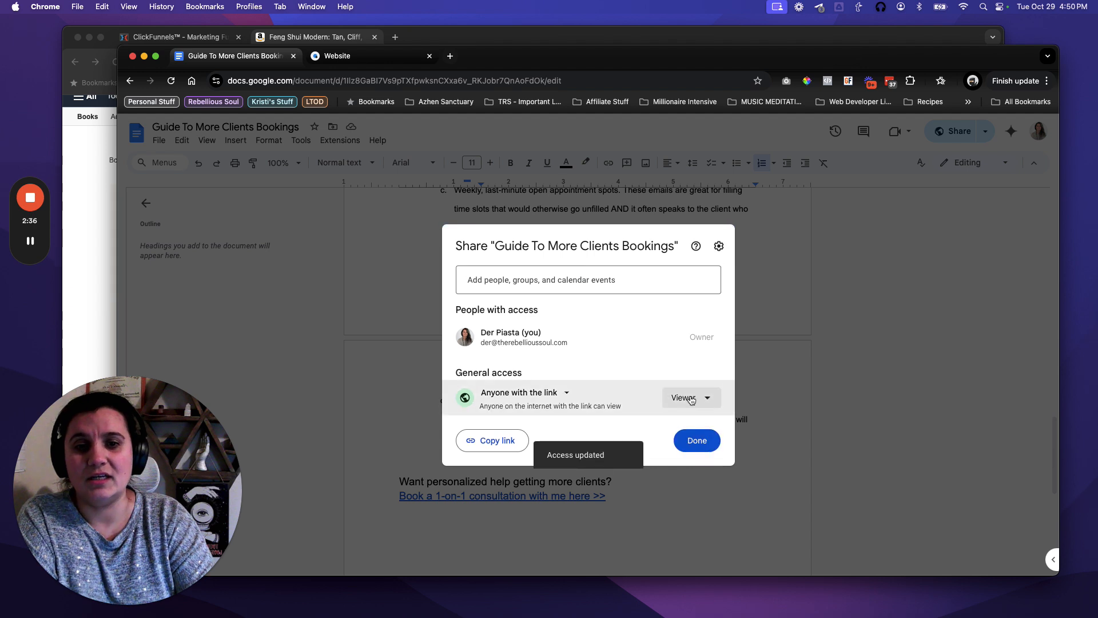
click(501, 449)
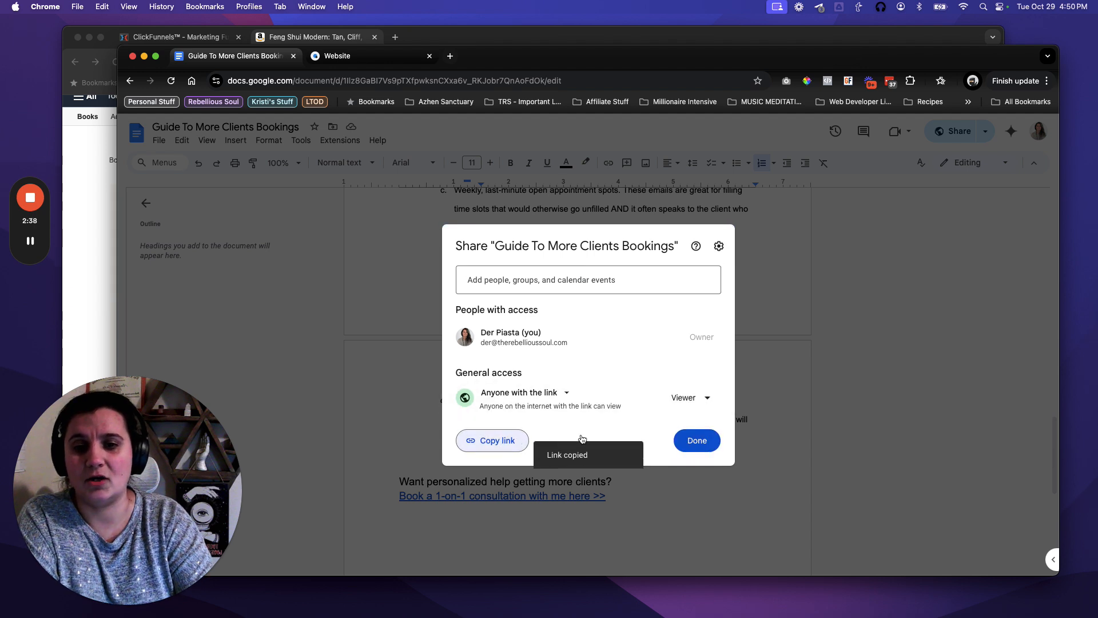
click(701, 451)
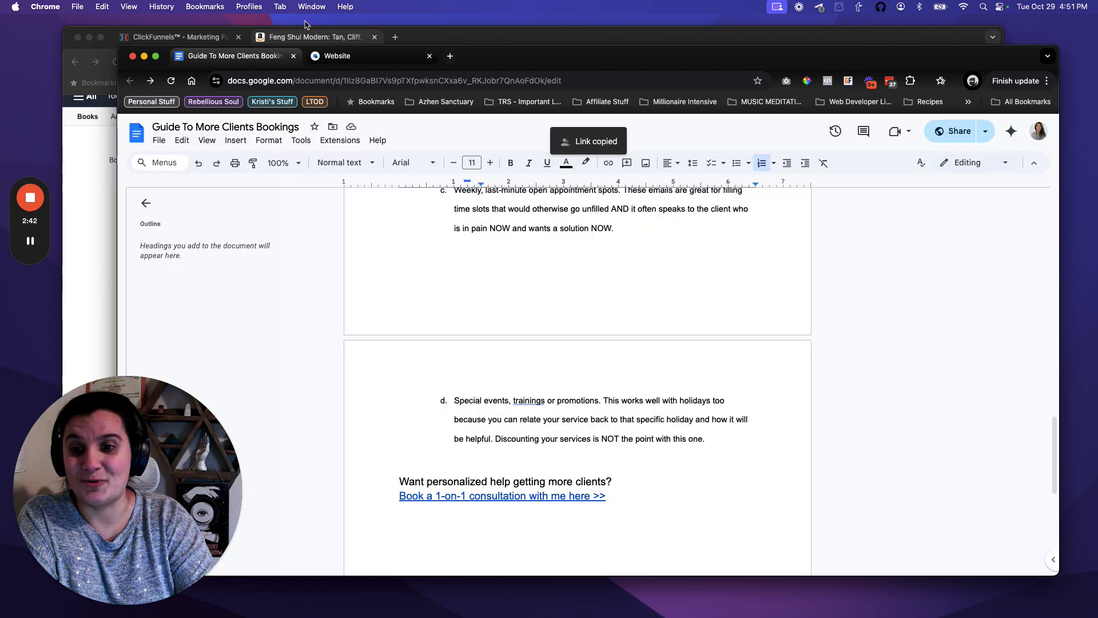
Switch to the Simvoly builder, scroll the Step 1 Landing page, and open the funnel's step list.
click(359, 59)
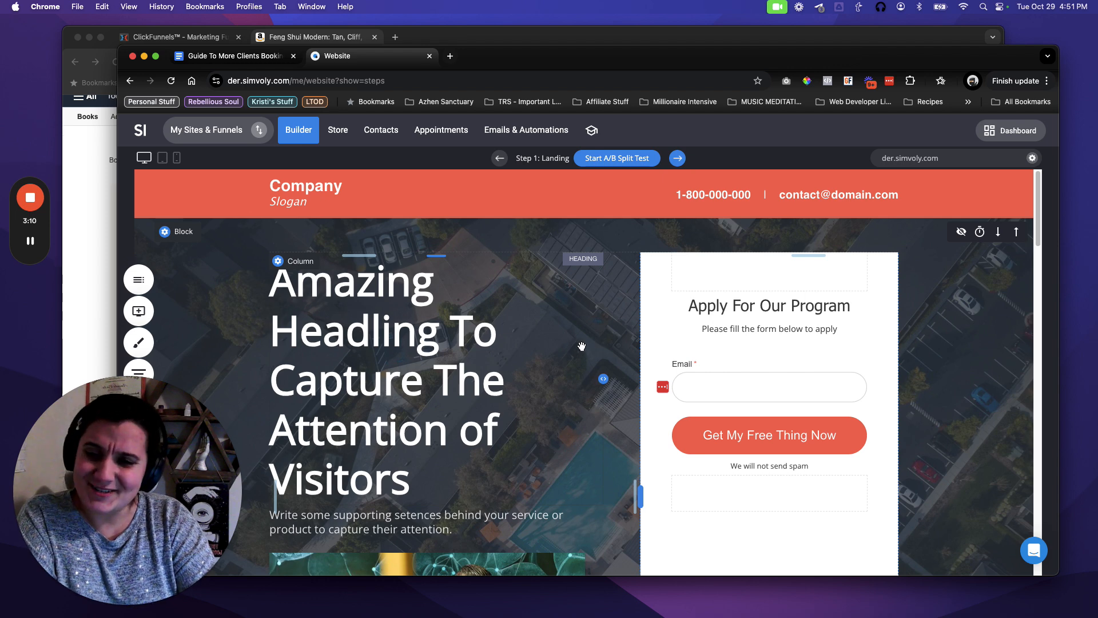
scroll(567, 360, down, 3)
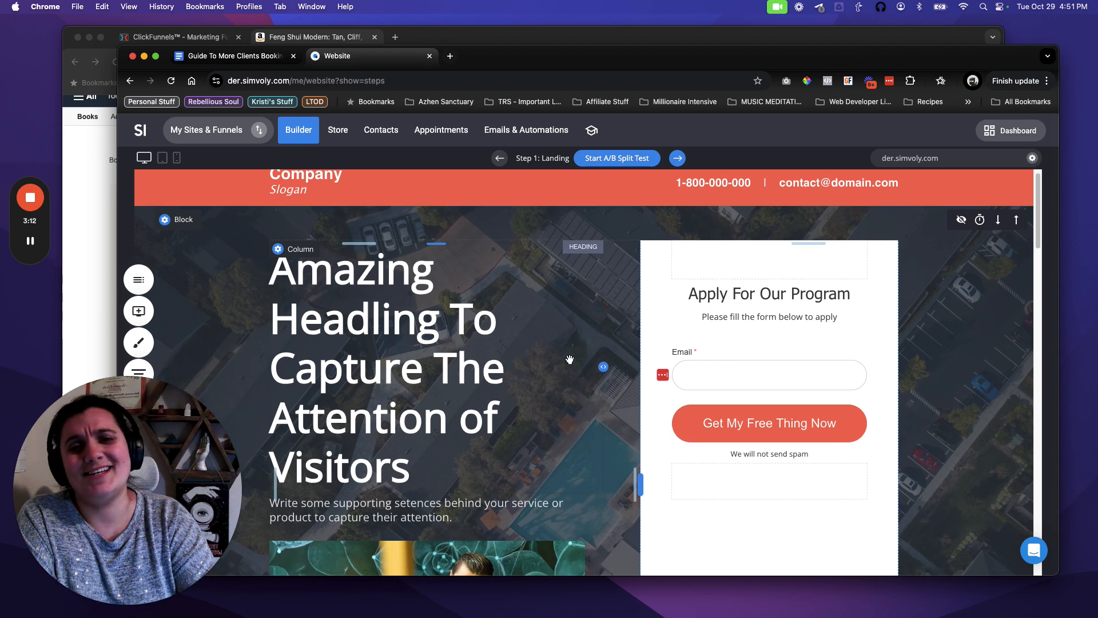
scroll(569, 360, up, 3)
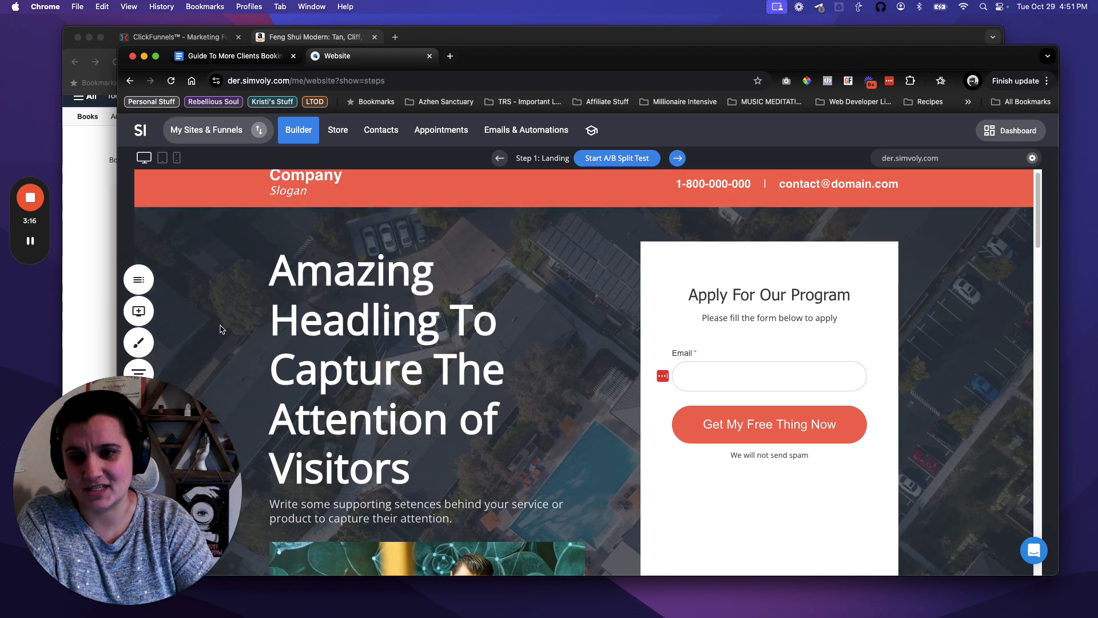
scroll(209, 332, down, 3)
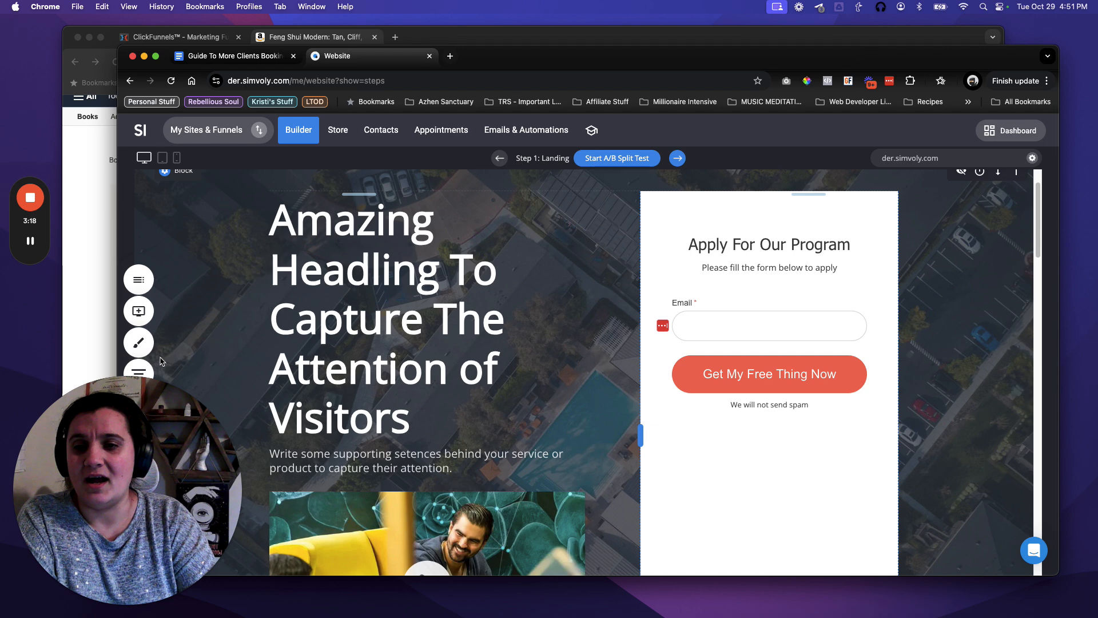
click(140, 372)
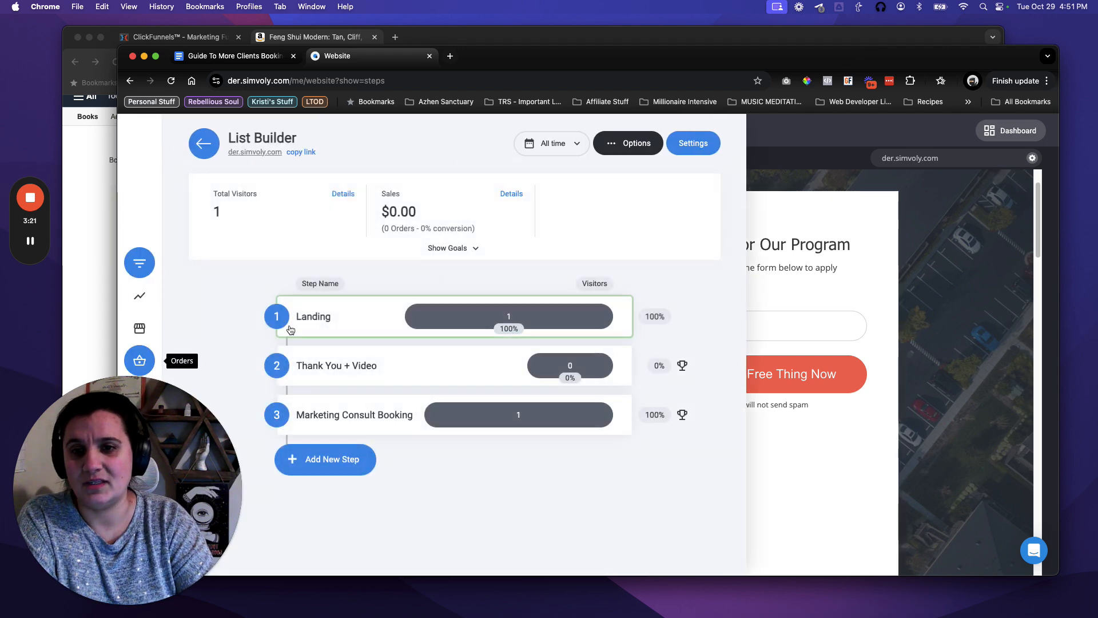
click(333, 462)
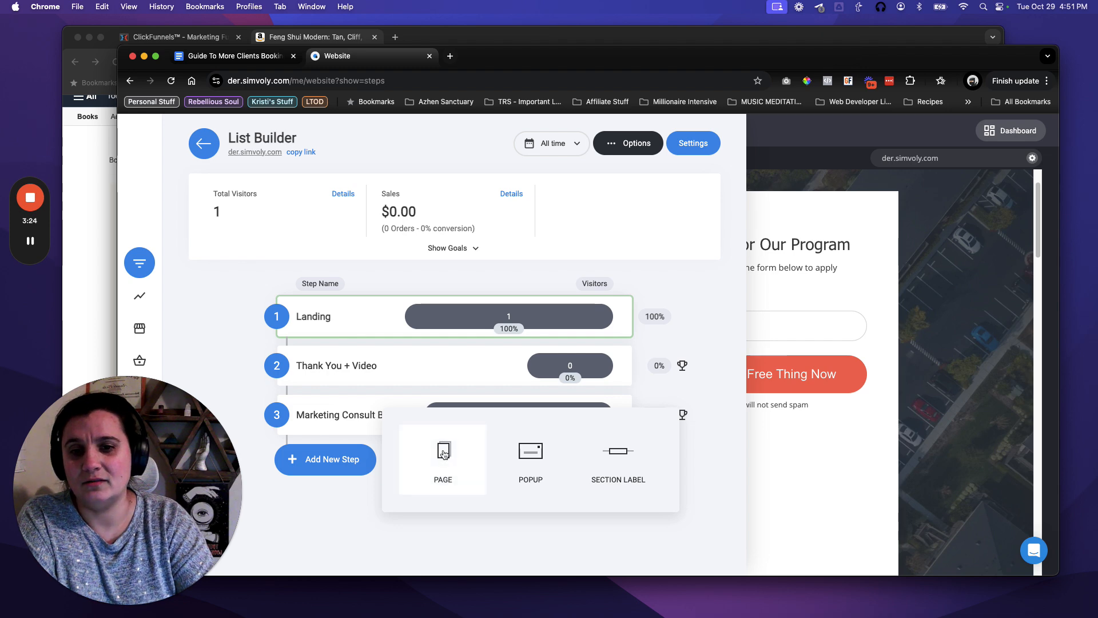
click(444, 455)
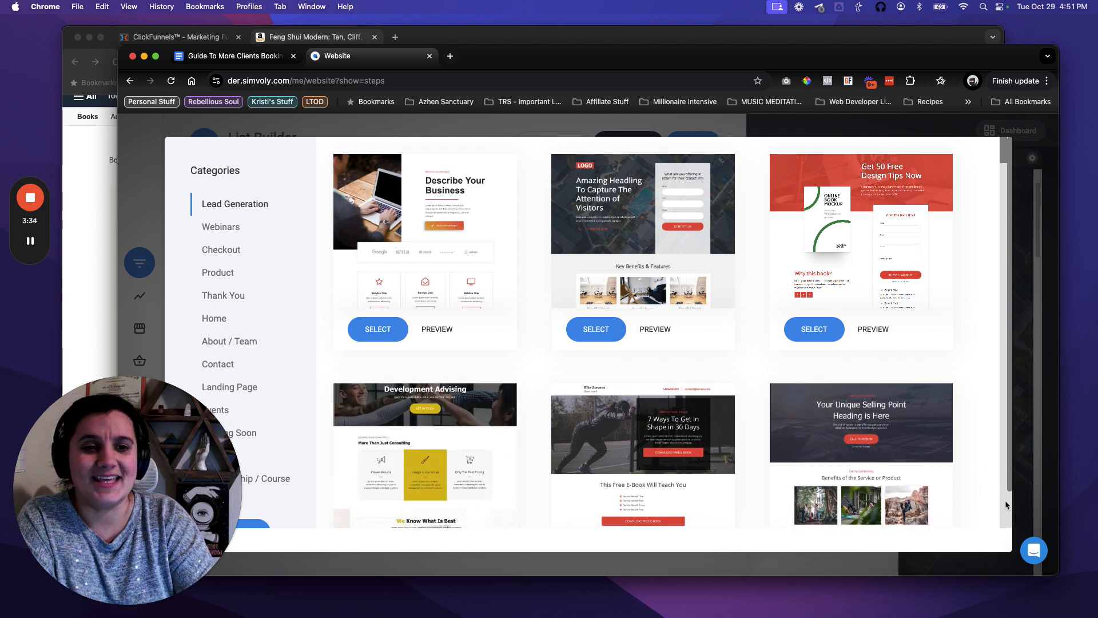
scroll(1005, 500, down, 10)
scroll(890, 479, up, 3)
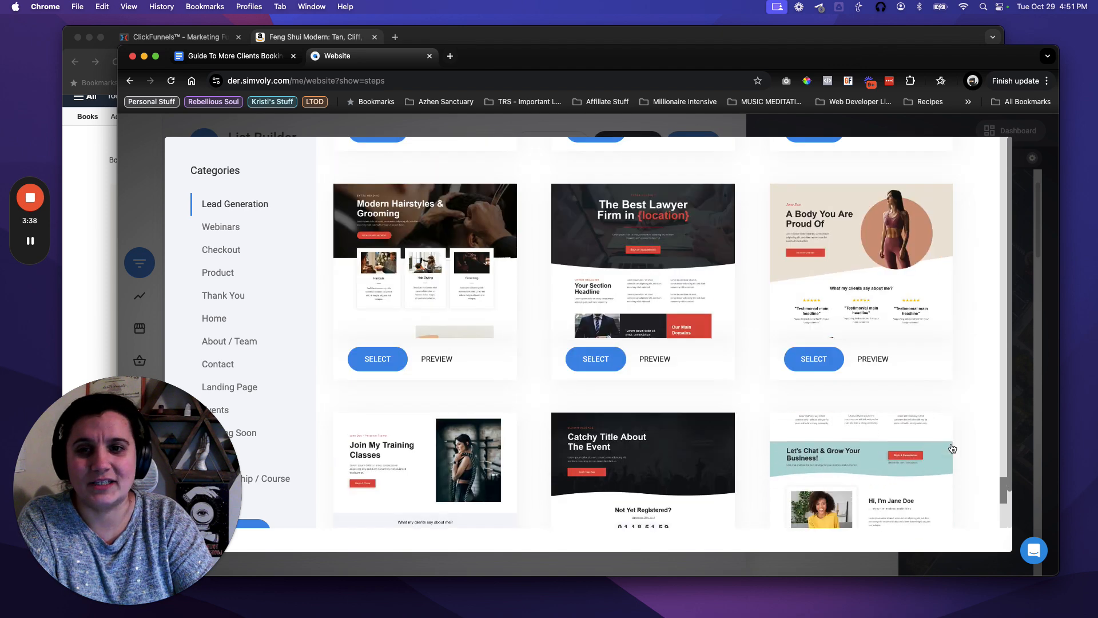
scroll(975, 467, down, 4)
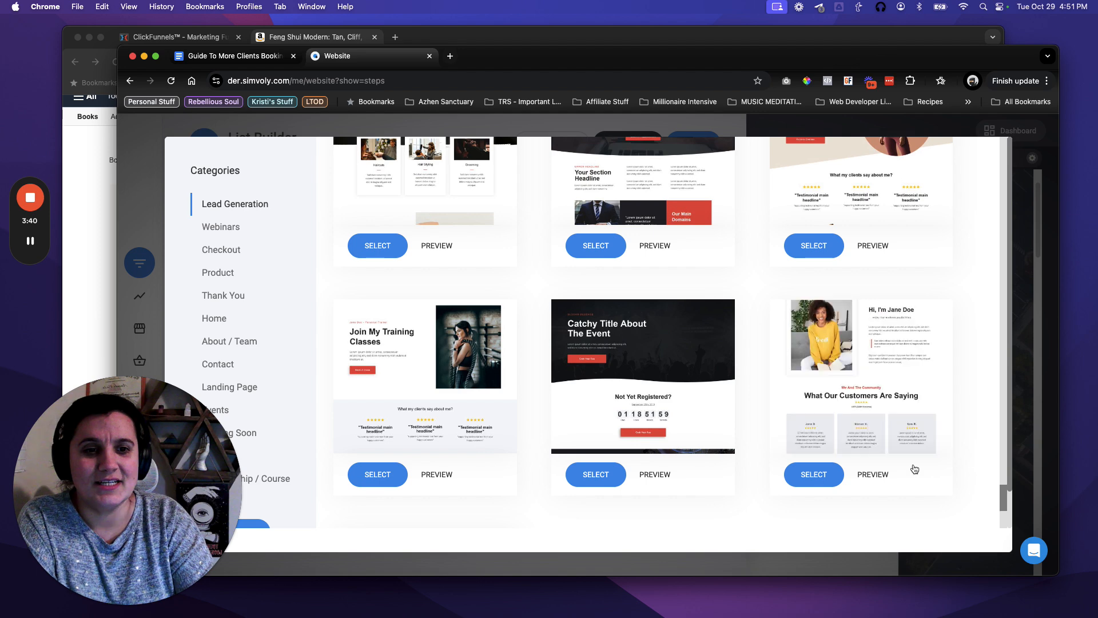
scroll(721, 440, down, 5)
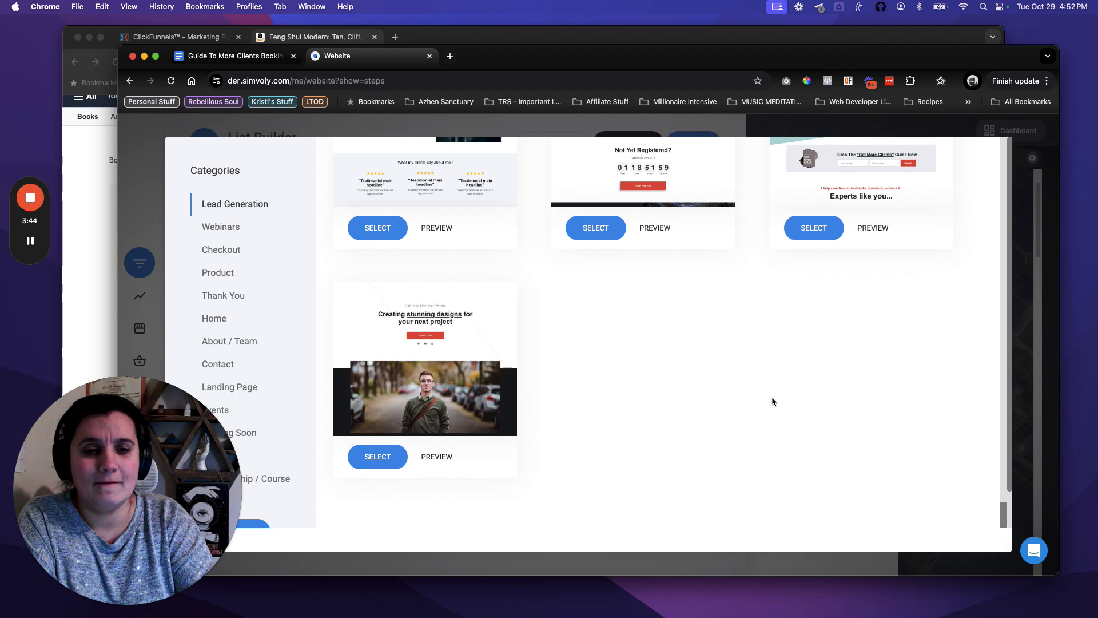
scroll(761, 413, down, 2)
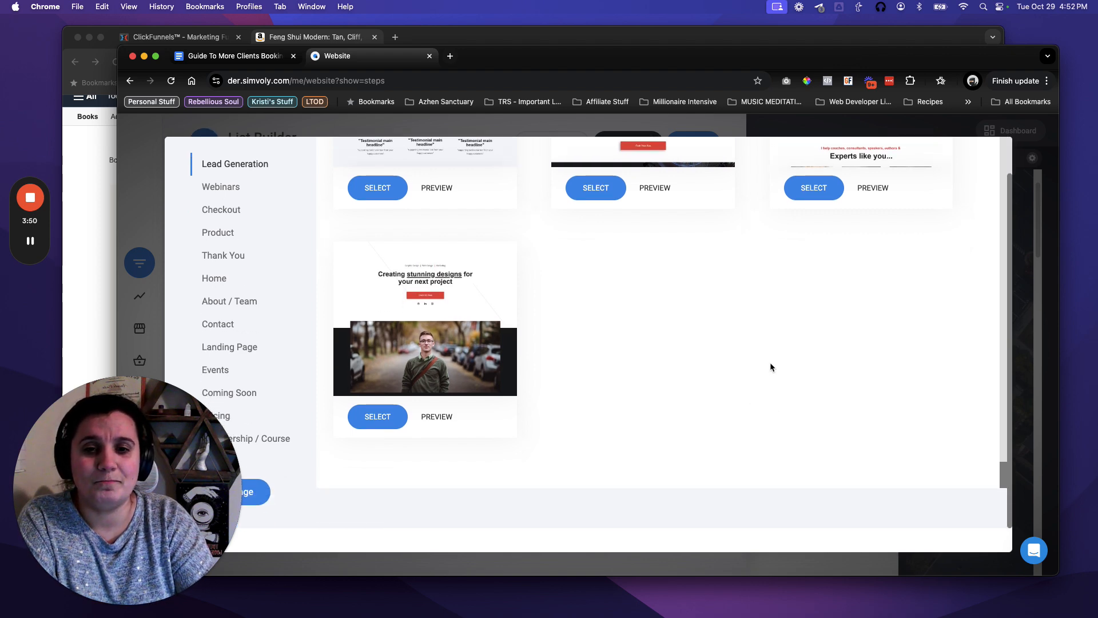
drag(1004, 474, 1002, 432)
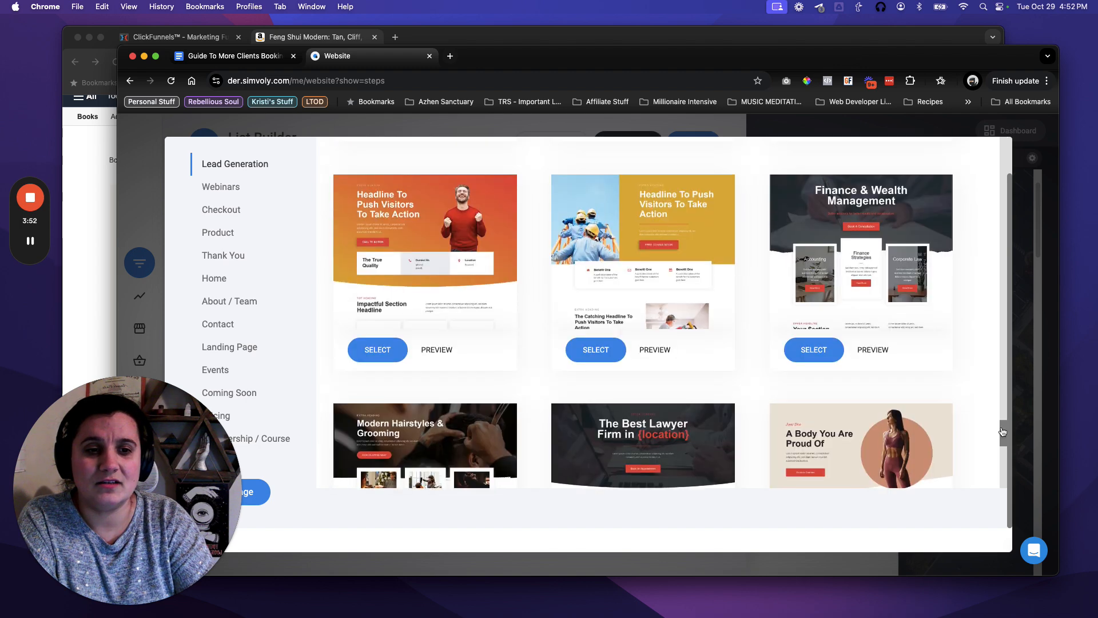
scroll(1002, 427, up, 2)
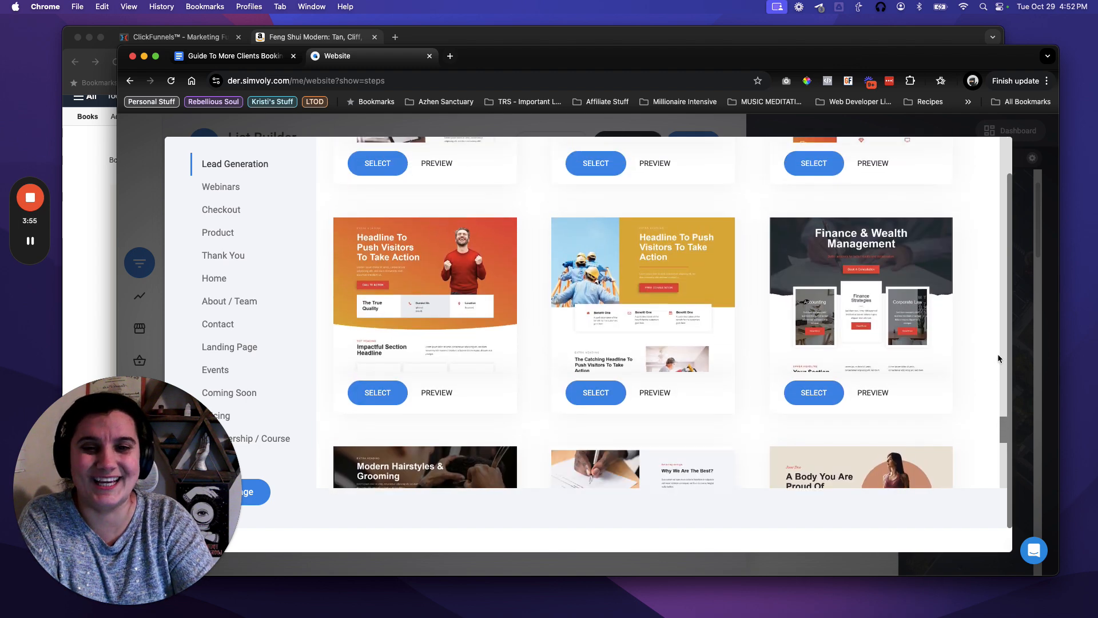
scroll(998, 359, up, 4)
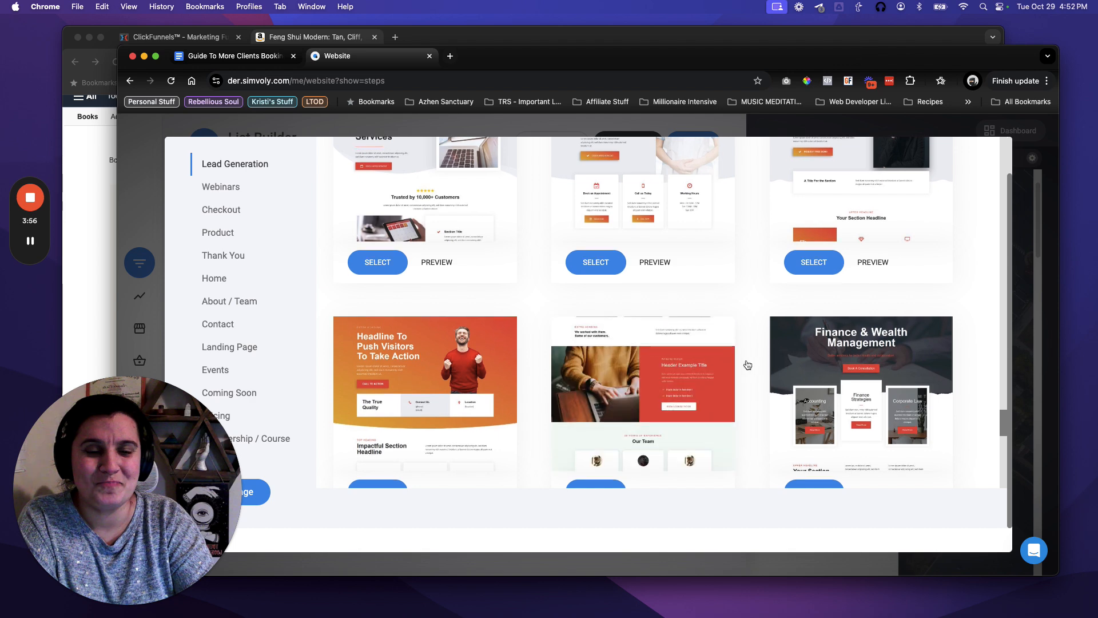
scroll(747, 365, up, 4)
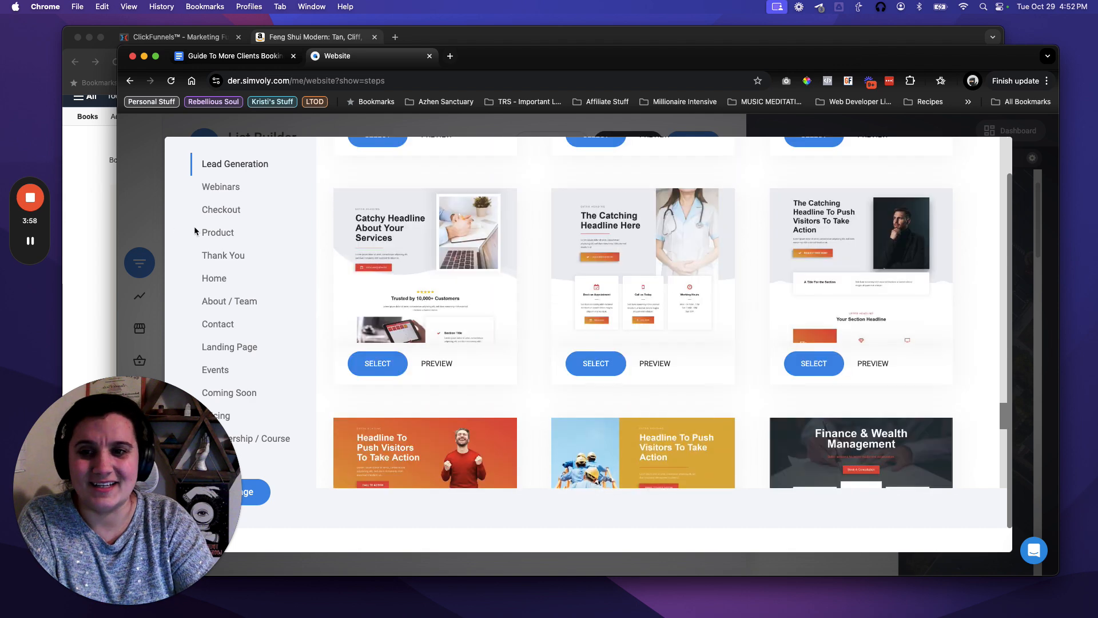
scroll(687, 296, up, 4)
click(30, 241)
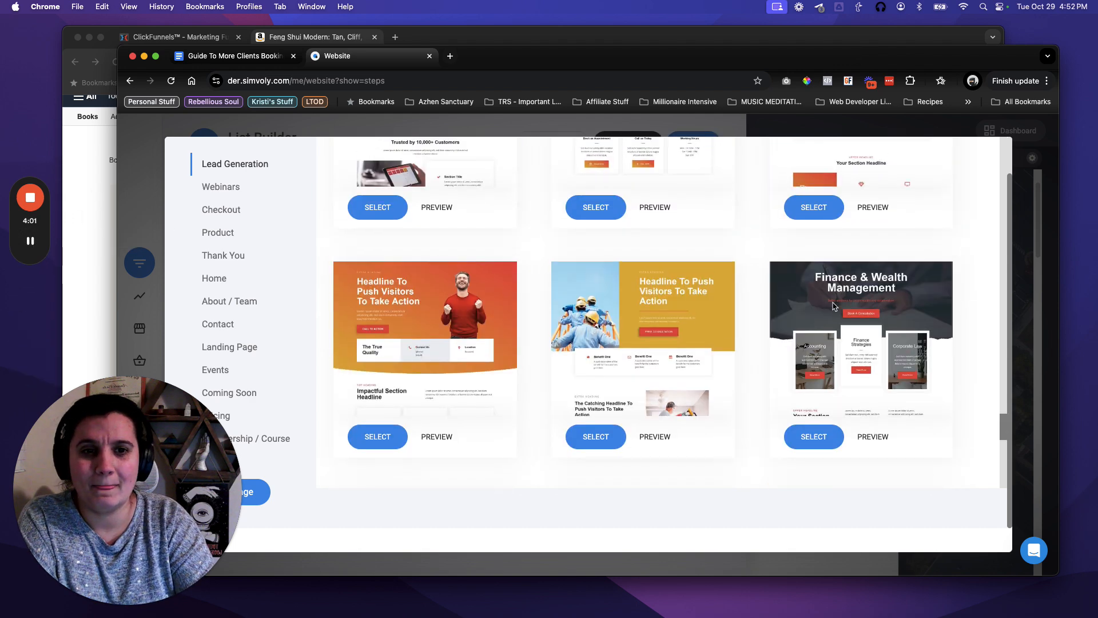
scroll(832, 307, up, 15)
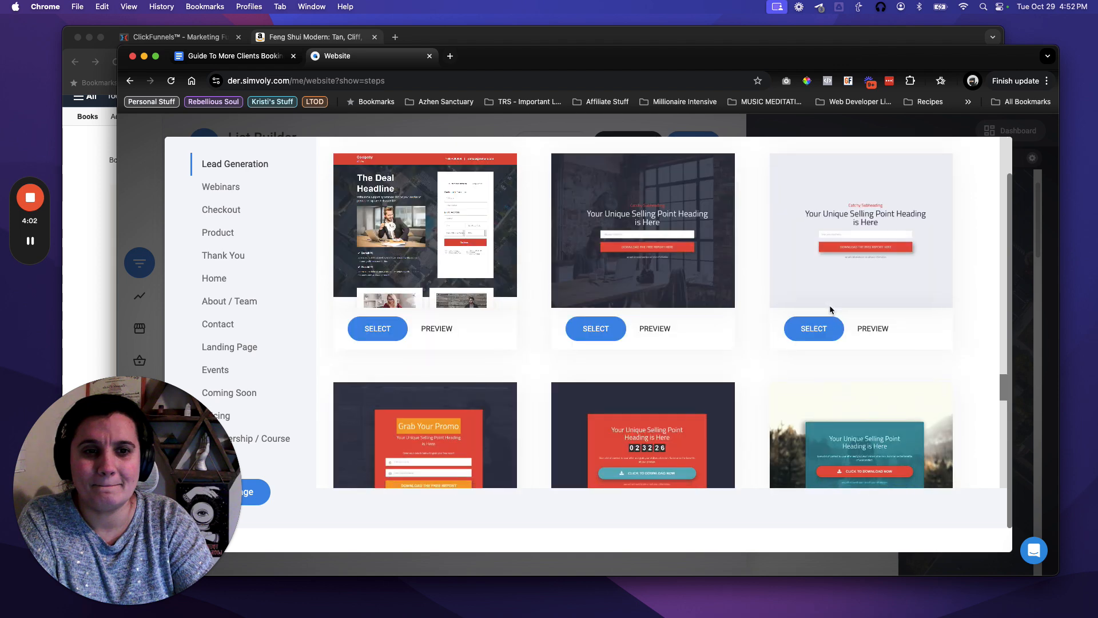
scroll(831, 309, up, 20)
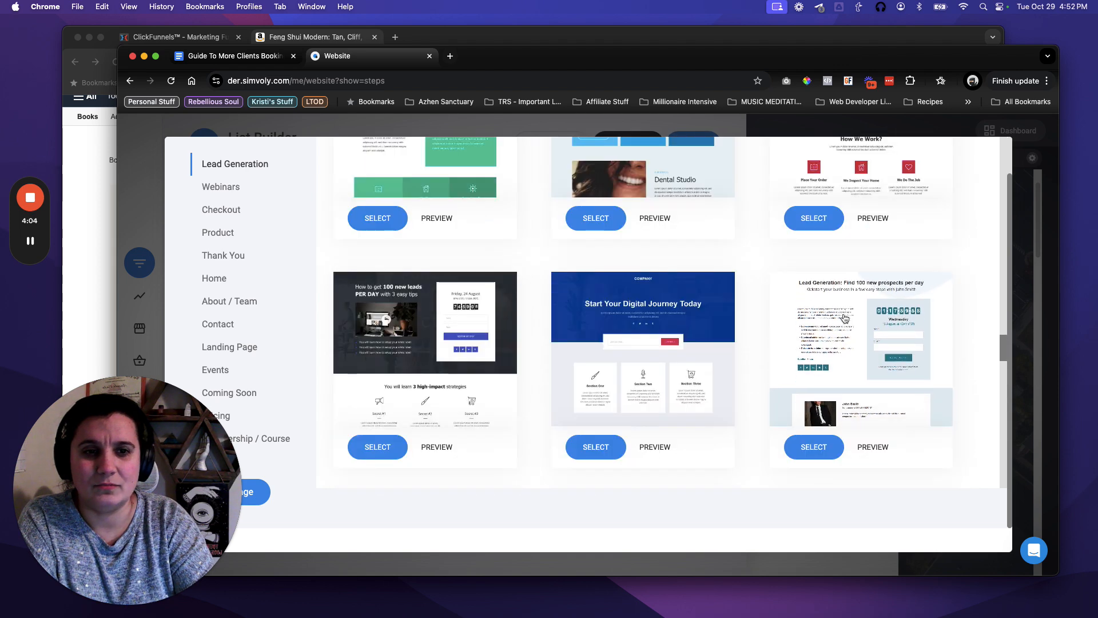
scroll(845, 318, up, 1)
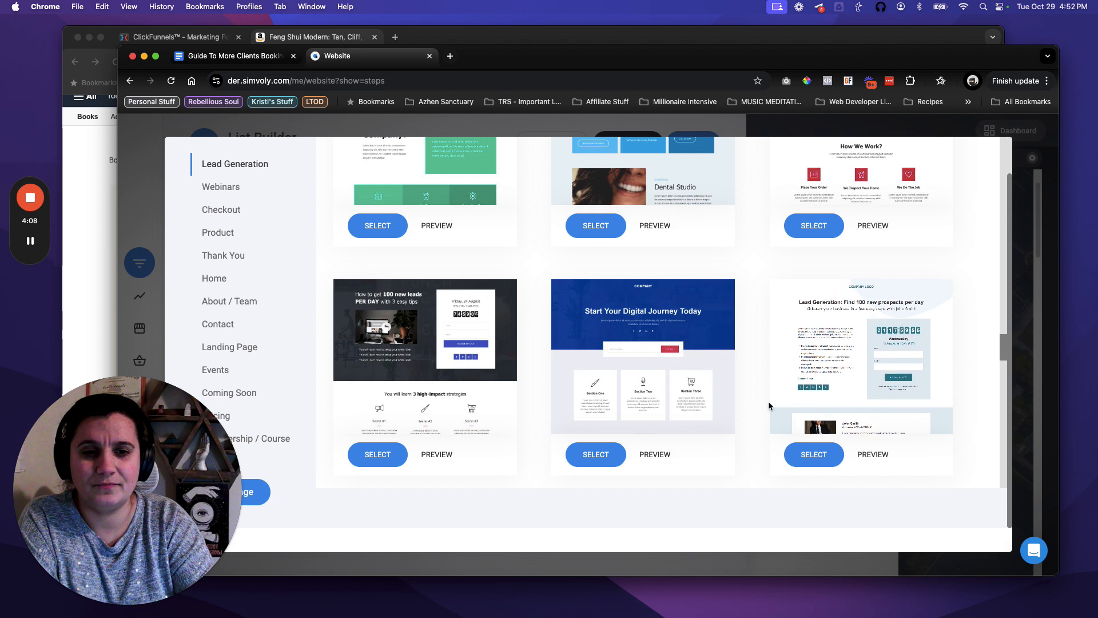
scroll(768, 438, down, 2)
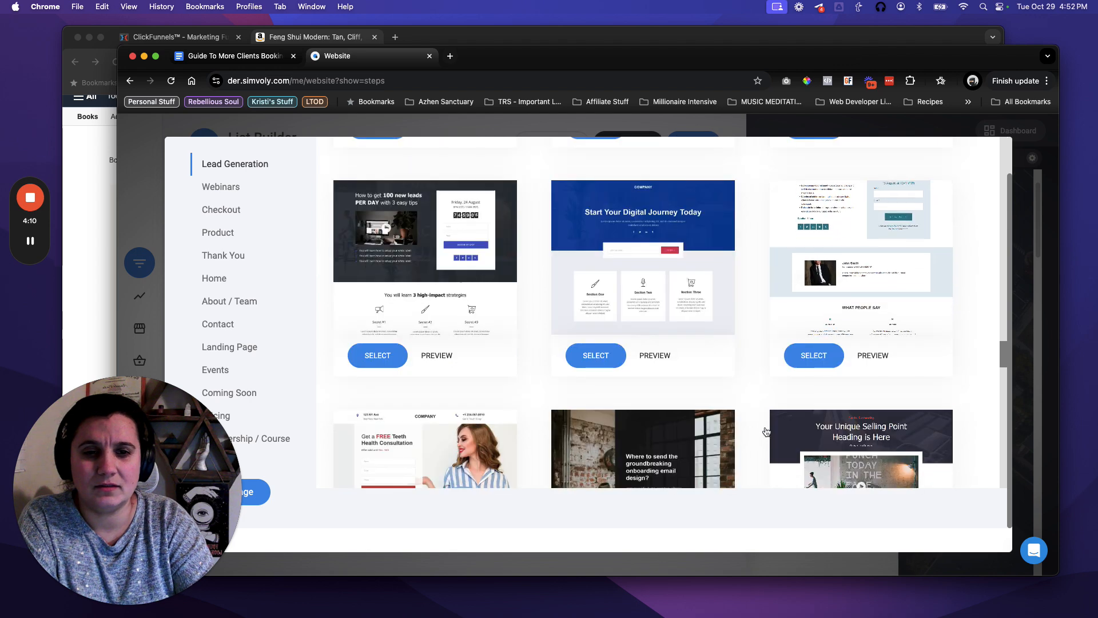
scroll(765, 429, down, 2)
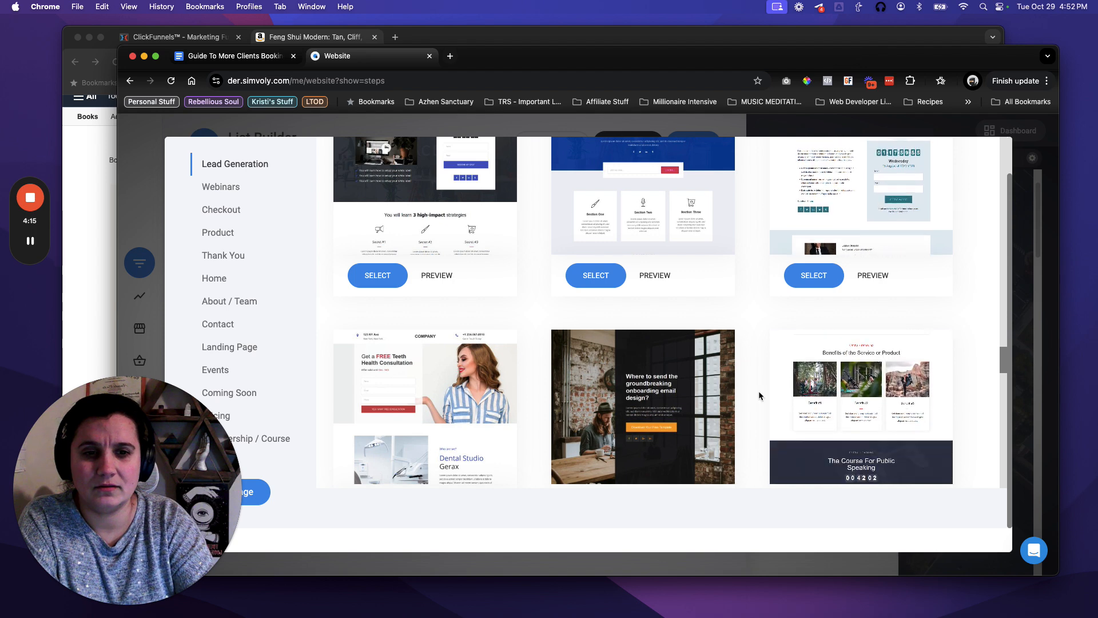
scroll(759, 396, down, 1)
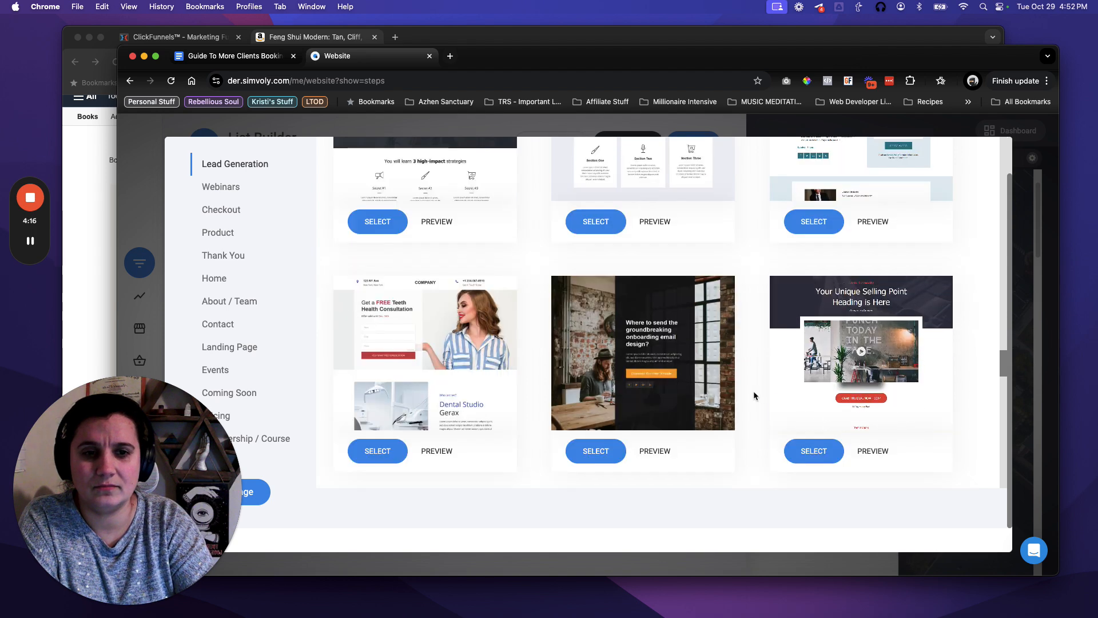
scroll(753, 391, down, 1)
scroll(753, 395, down, 2)
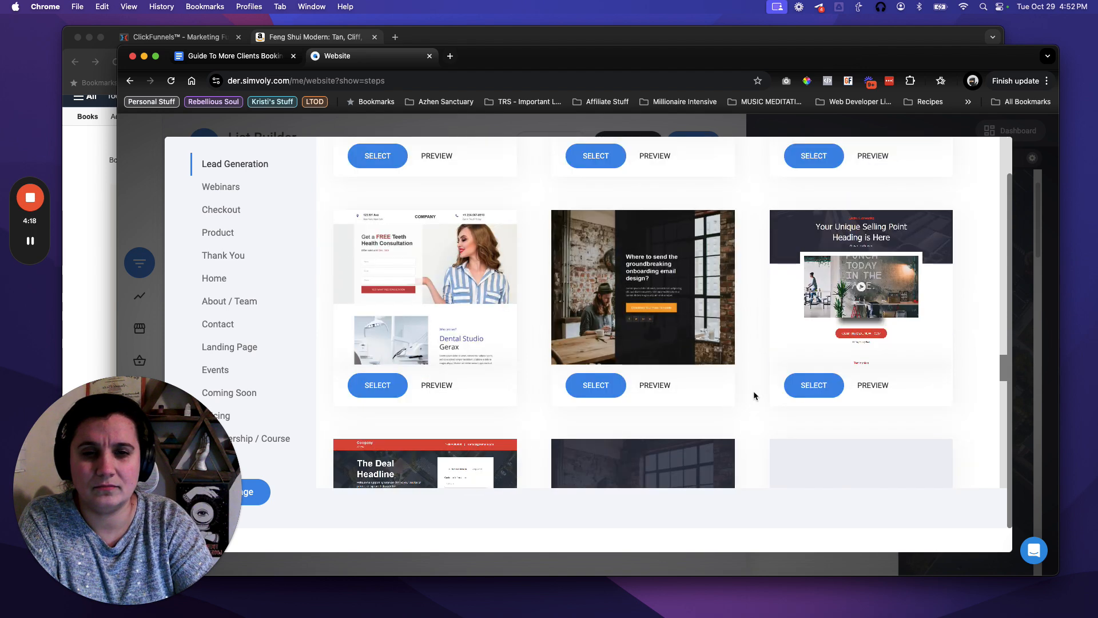
scroll(753, 394, down, 4)
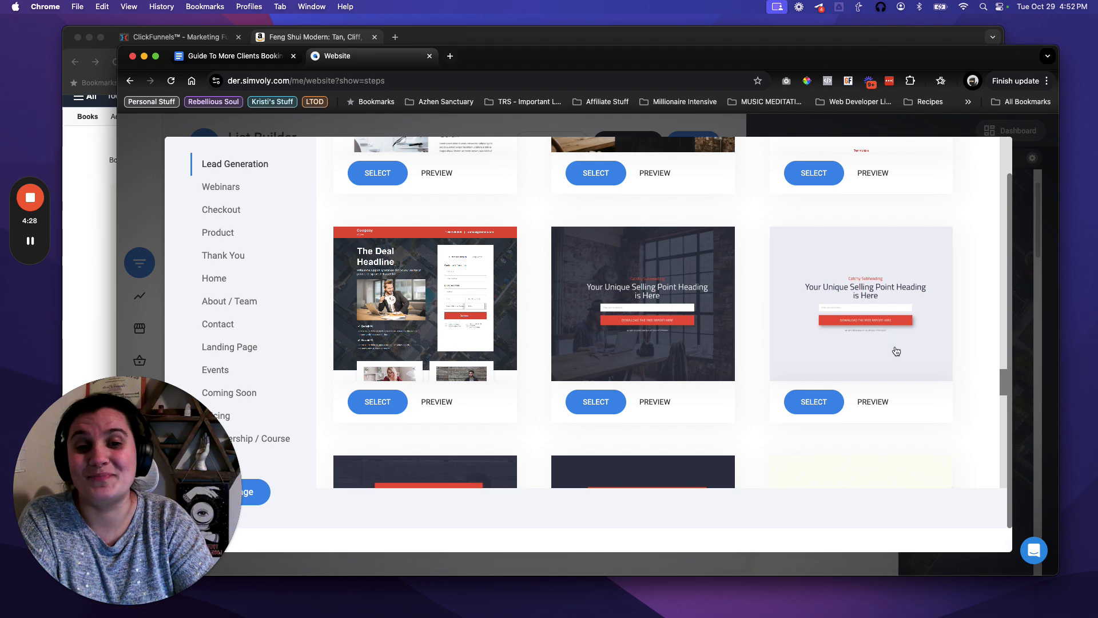
Add a page named 'Acupuncturists Guide' (URL acupuncturists-guide) from the light lead-capture template.
click(822, 403)
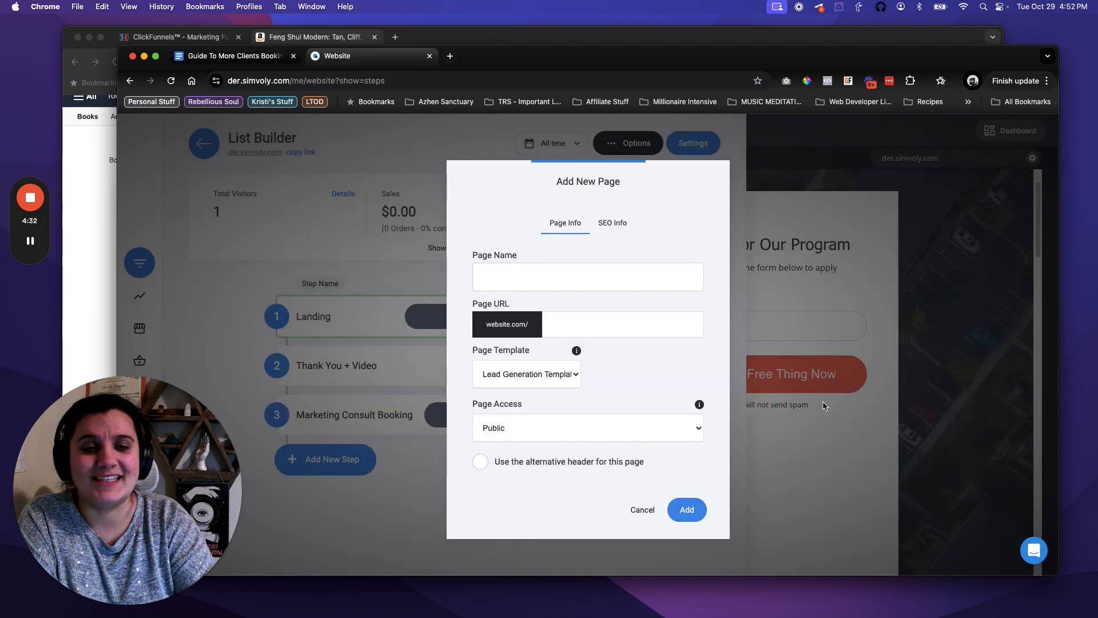
click(558, 280)
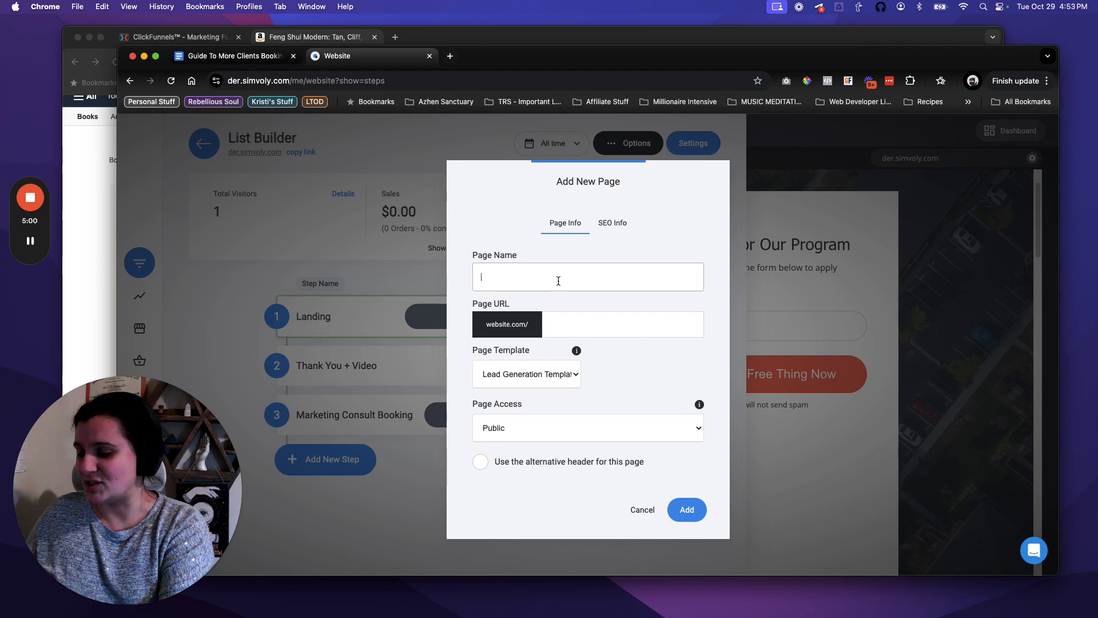
text(cpunc)
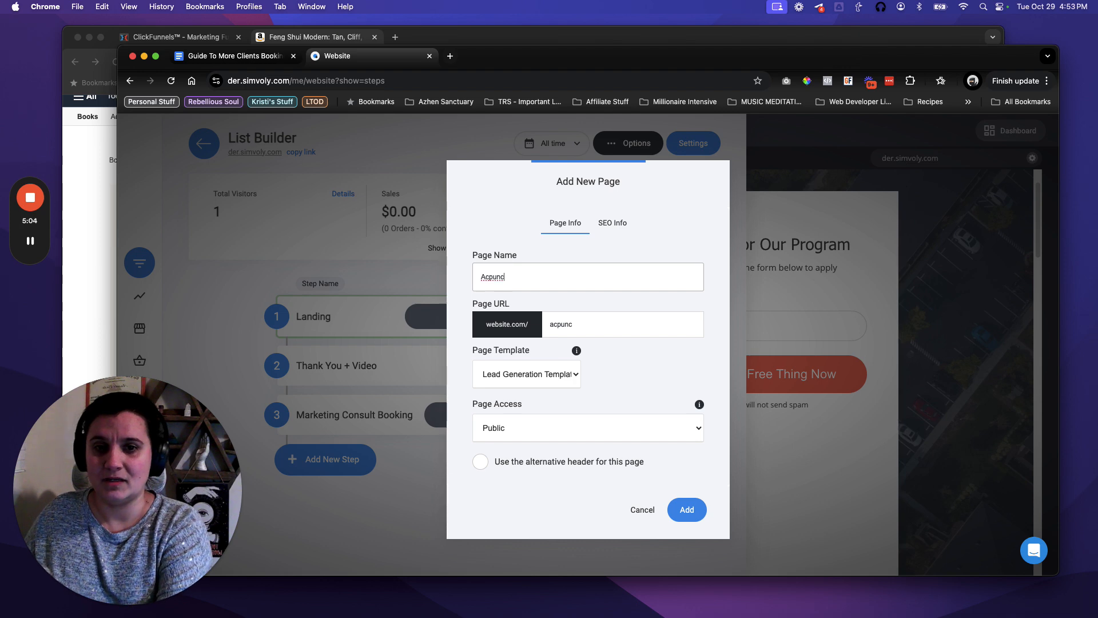
key(BackSpace)
key(BackSpace)
key(BackSpace)
key(BackSpace)
text(upun)
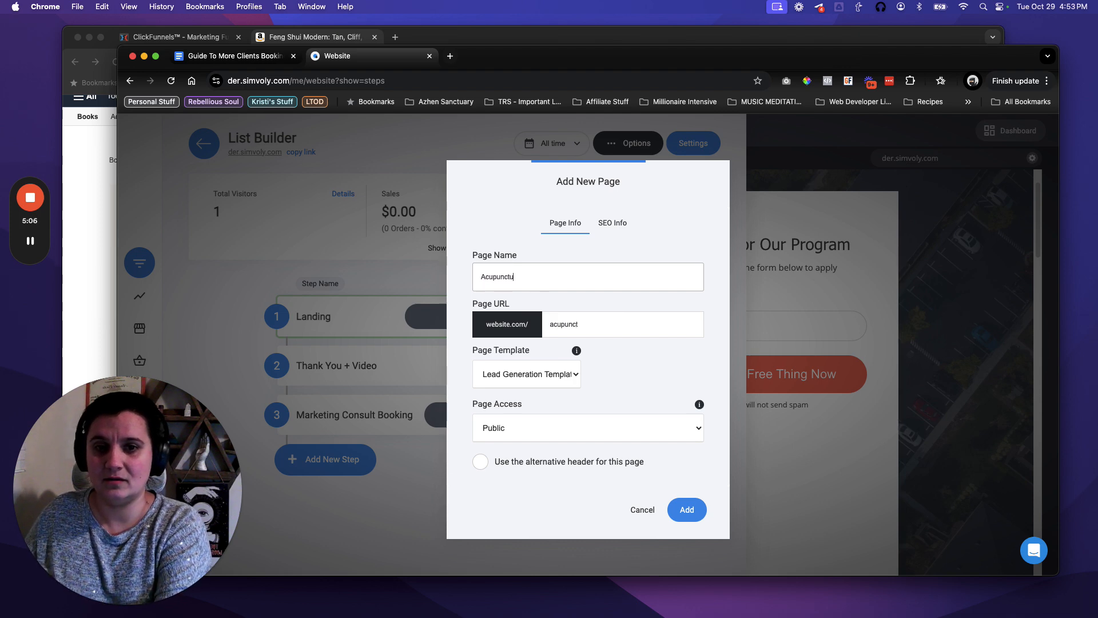
text(cturists Guide)
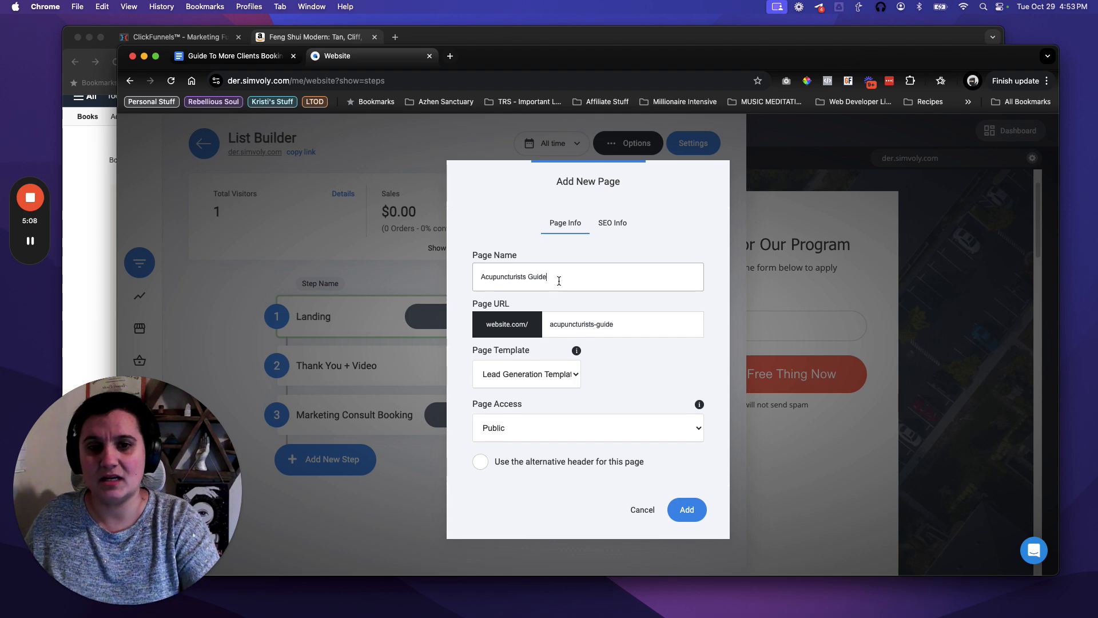
click(697, 511)
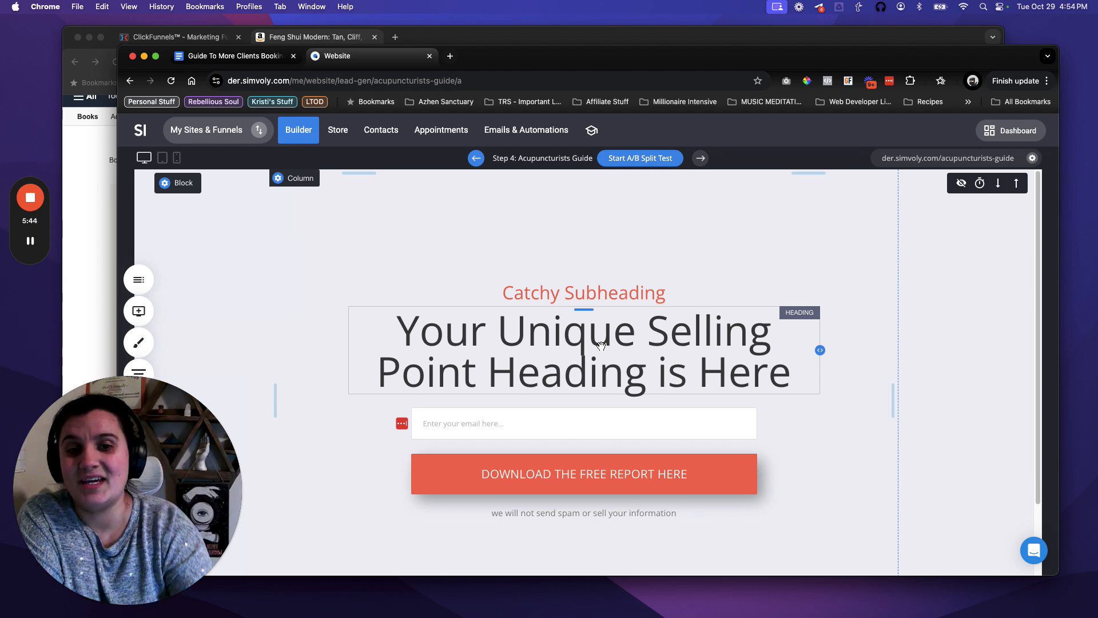
Select the new page's entire placeholder heading, then check the guide document's title.
click(565, 336)
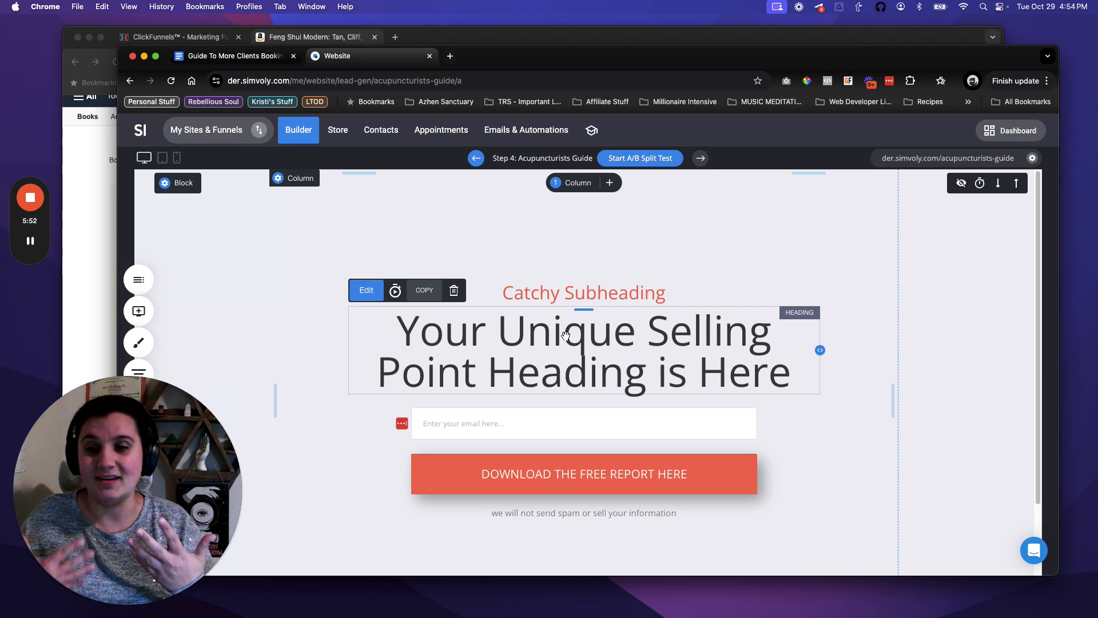
click(573, 338)
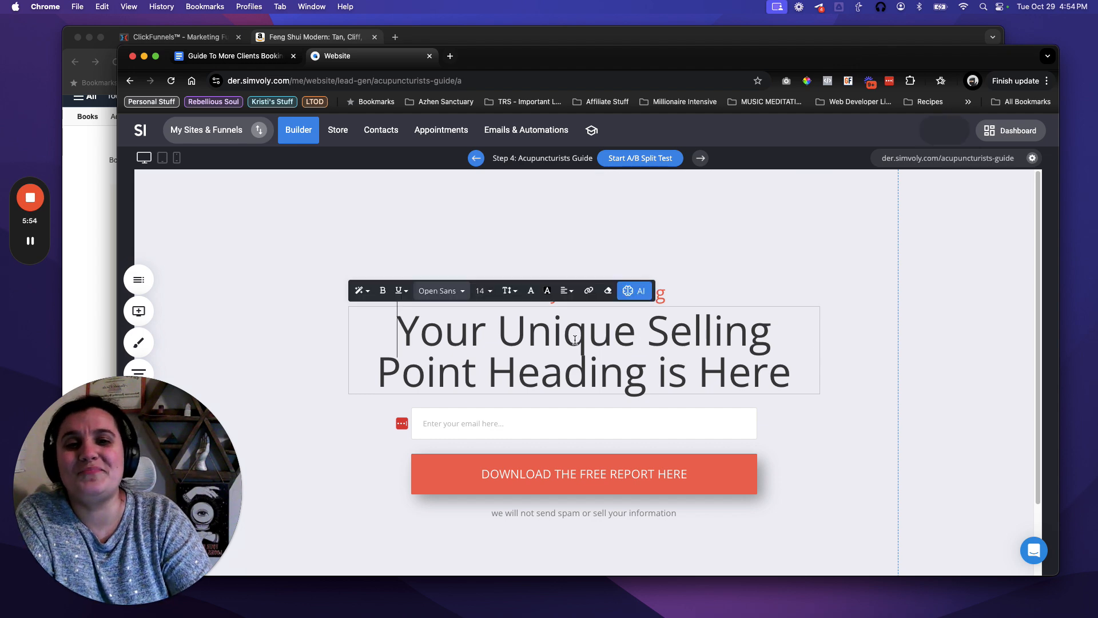
double_click(573, 337)
triple_click(573, 338)
click(488, 343)
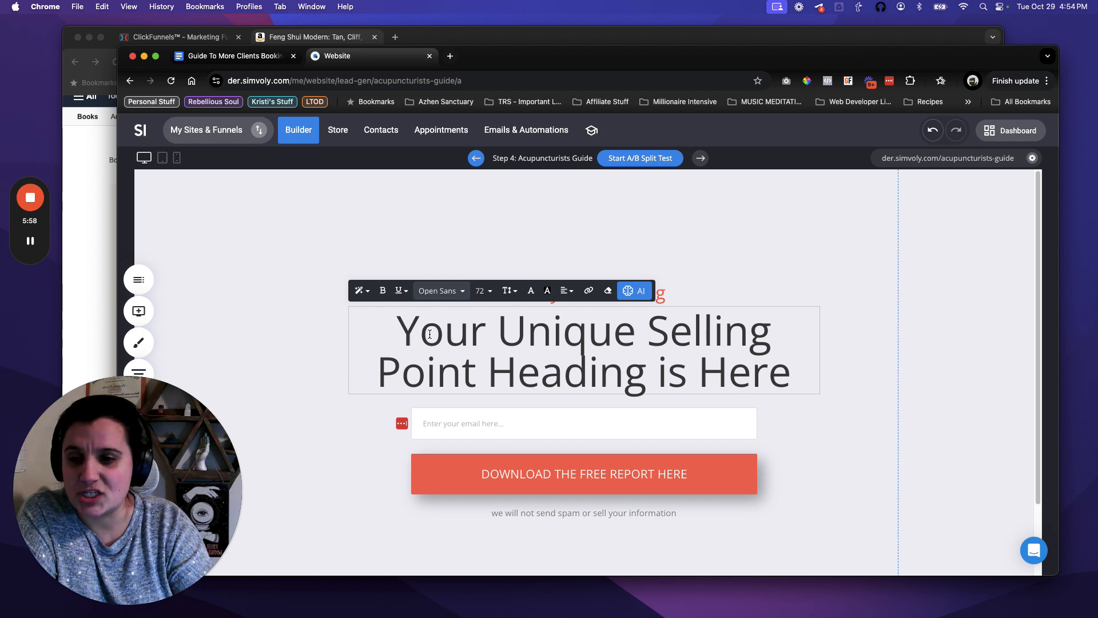
click(400, 333)
drag(401, 333, 822, 371)
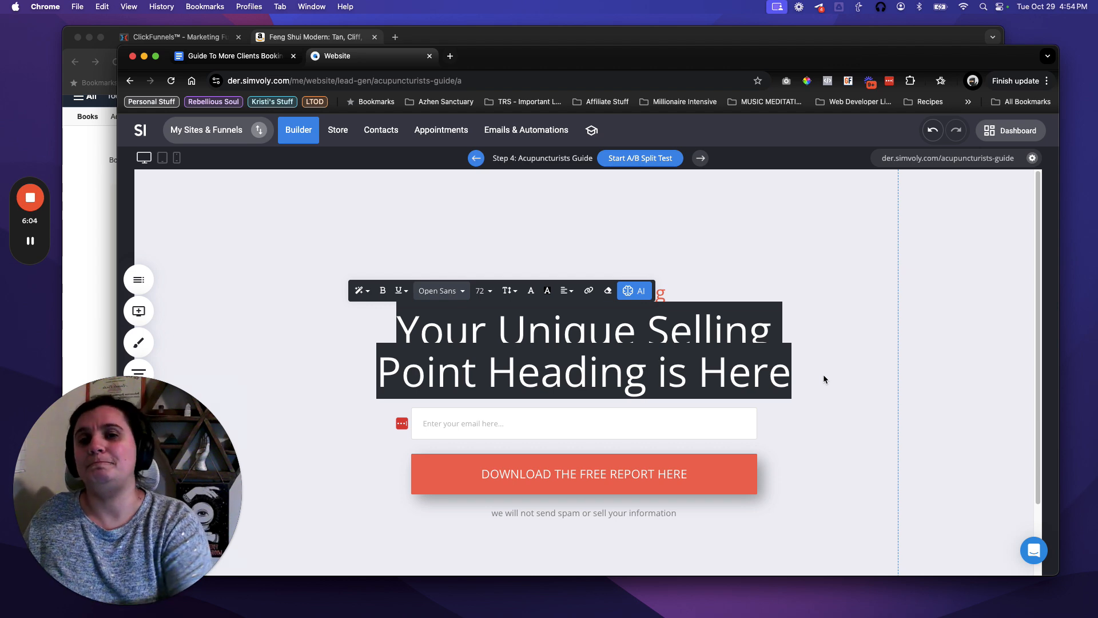
click(215, 59)
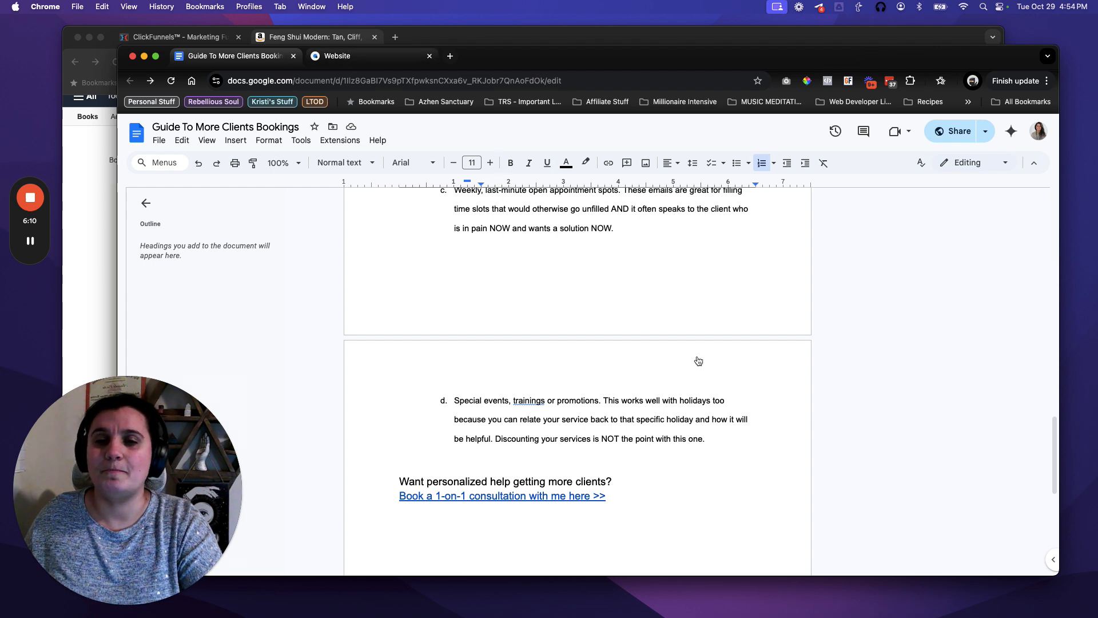
key(ctrl+Tab)
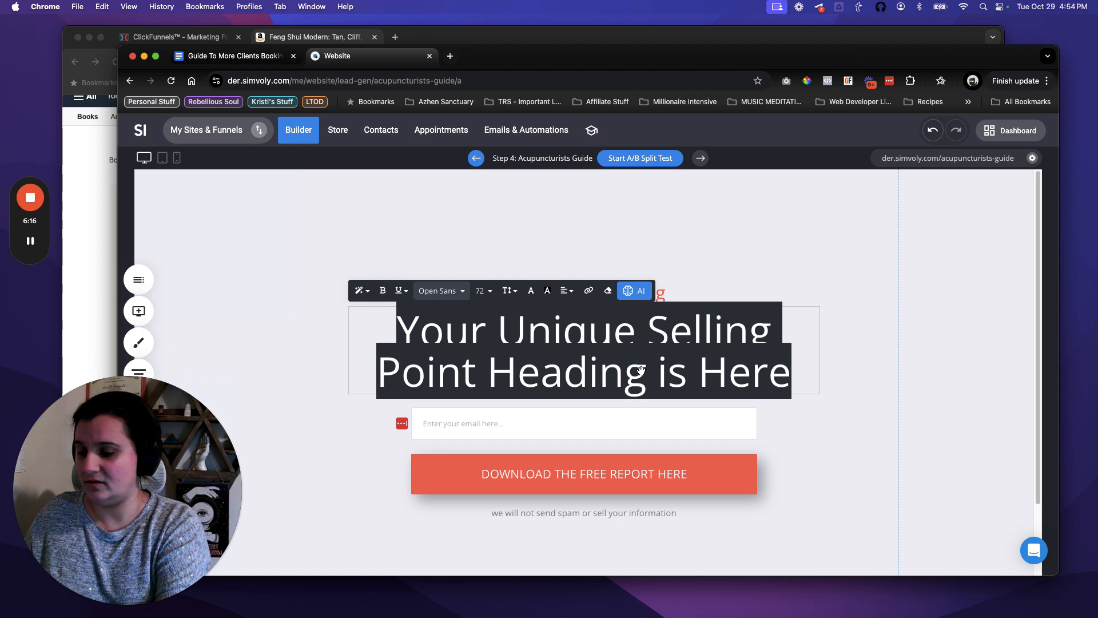
text(4-Step Guid)
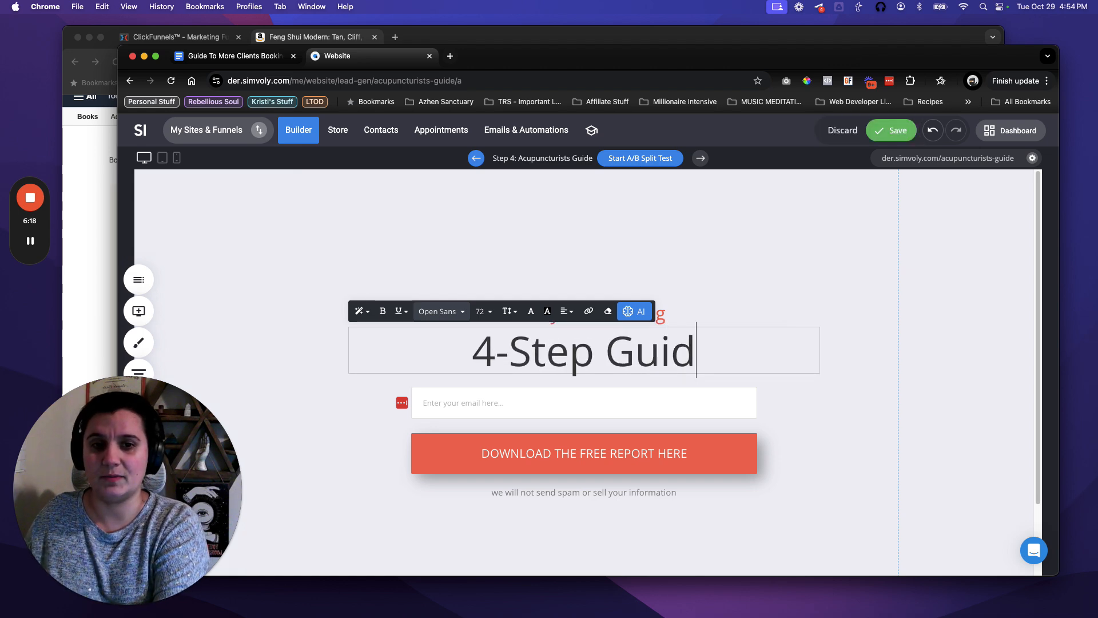
text(e To Booking M)
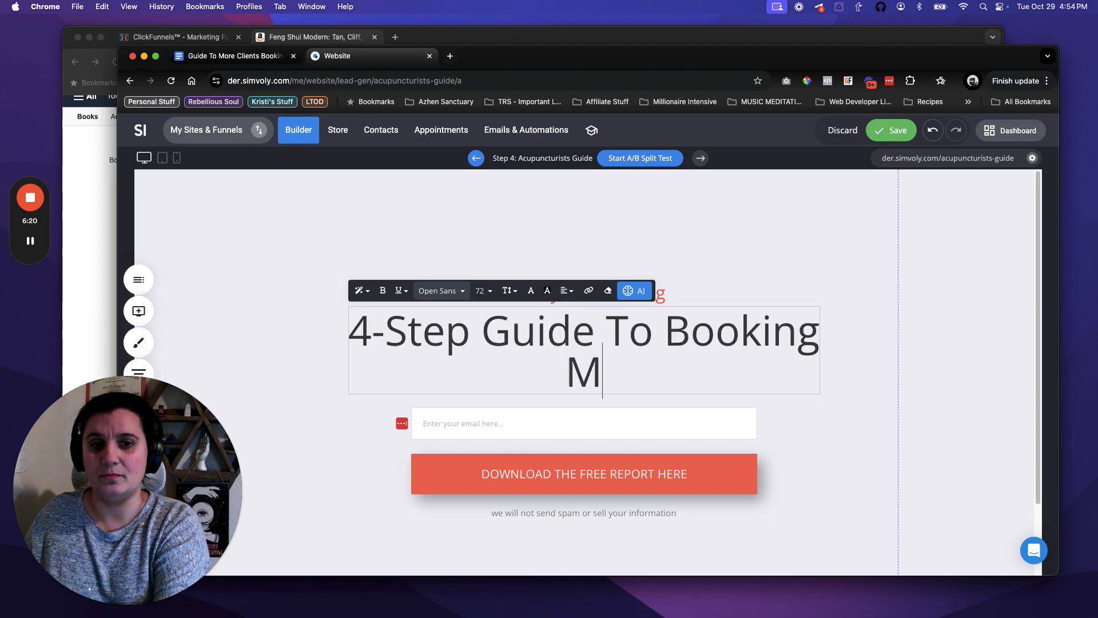
text(ore Acupunctu)
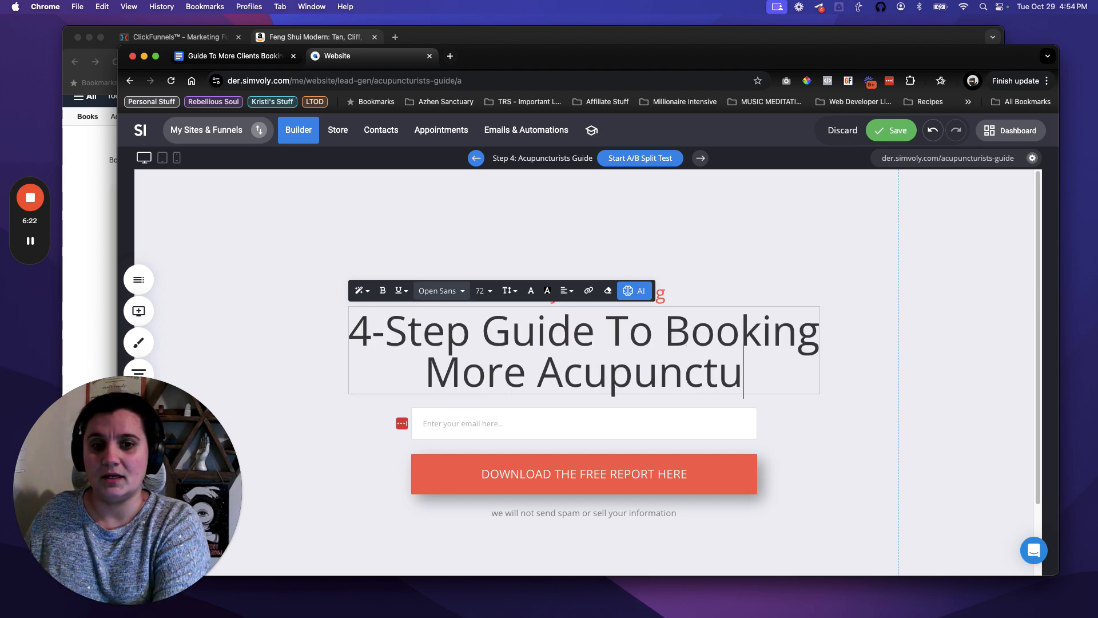
text(re Clients)
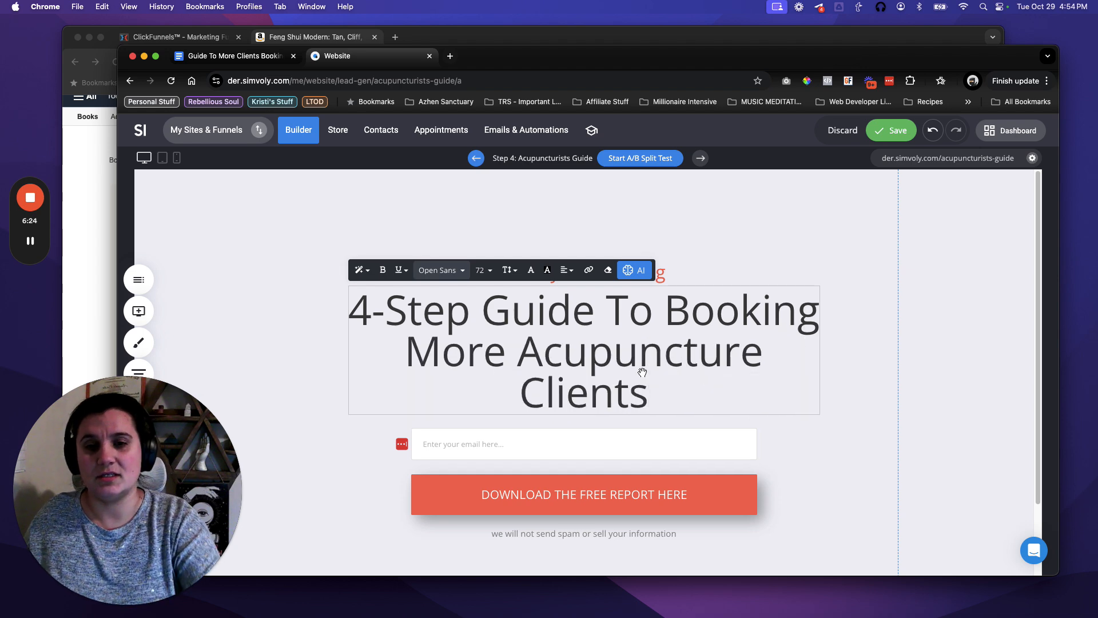
Insert 'Free' before the 4 so the heading reads 'Free 4-Step Guide To Booking More Acupuncture Clients'.
click(355, 309)
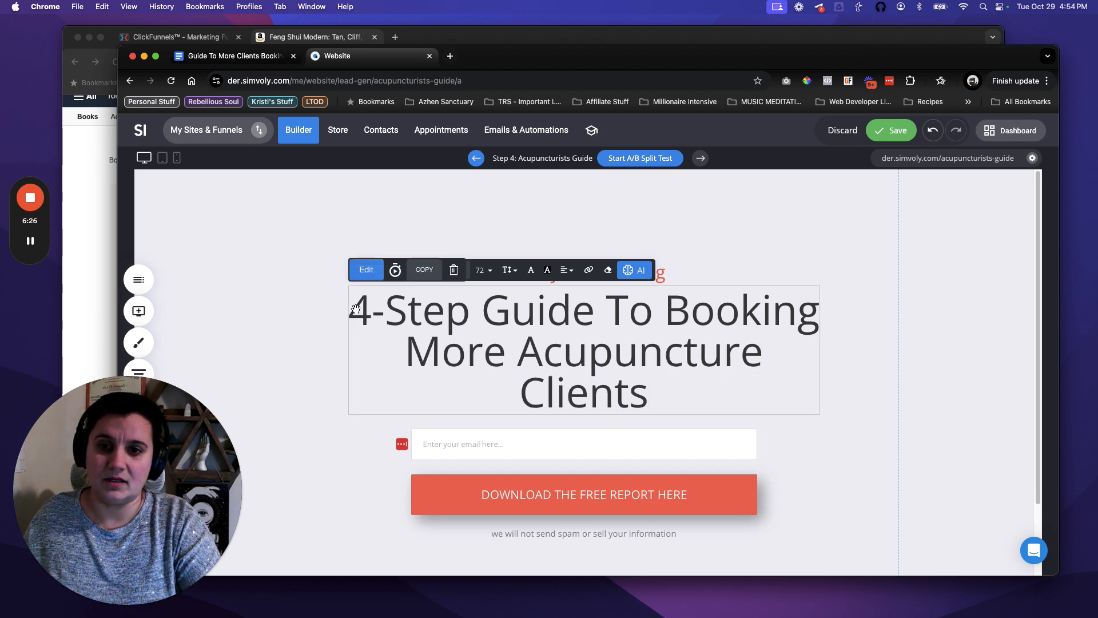
double_click(355, 310)
click(355, 310)
text(Free)
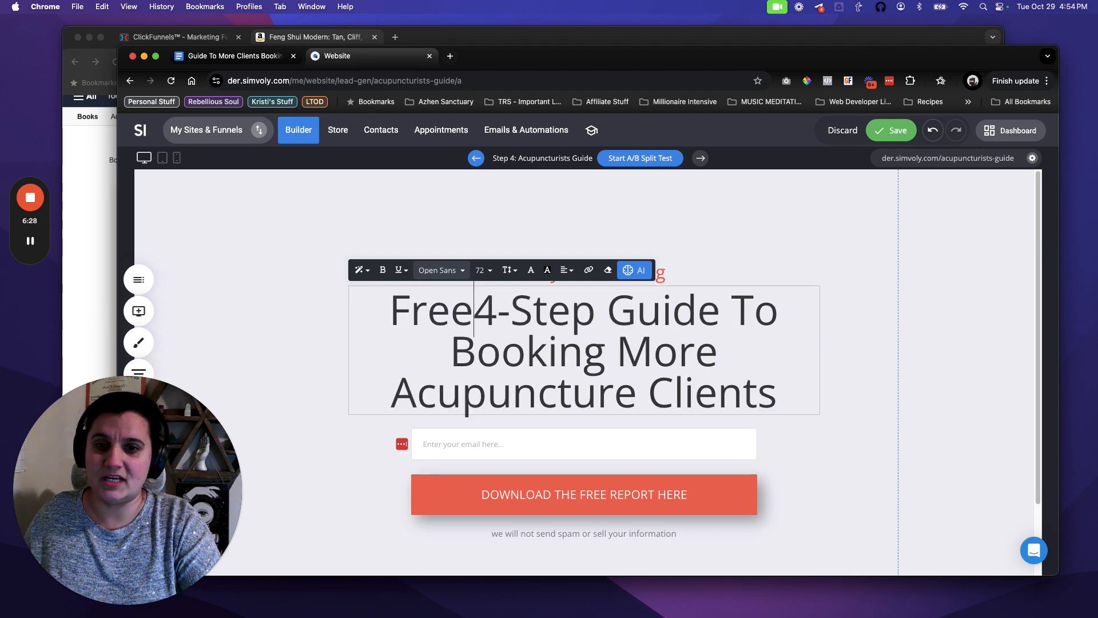
click(848, 340)
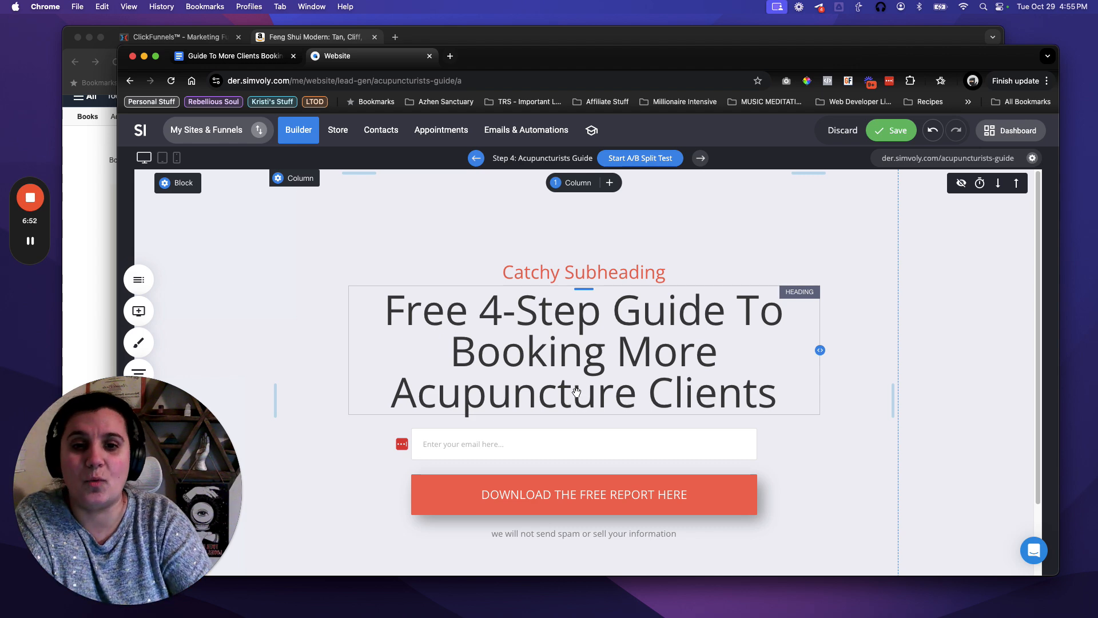
Delete the word 'Free' from the main headline.
double_click(478, 396)
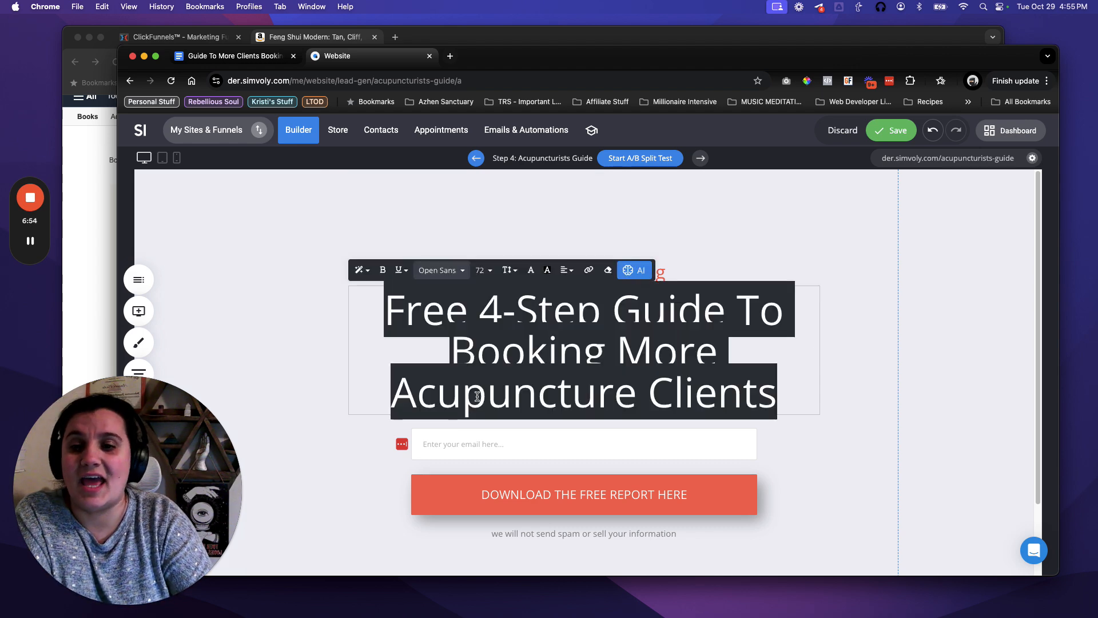
click(477, 396)
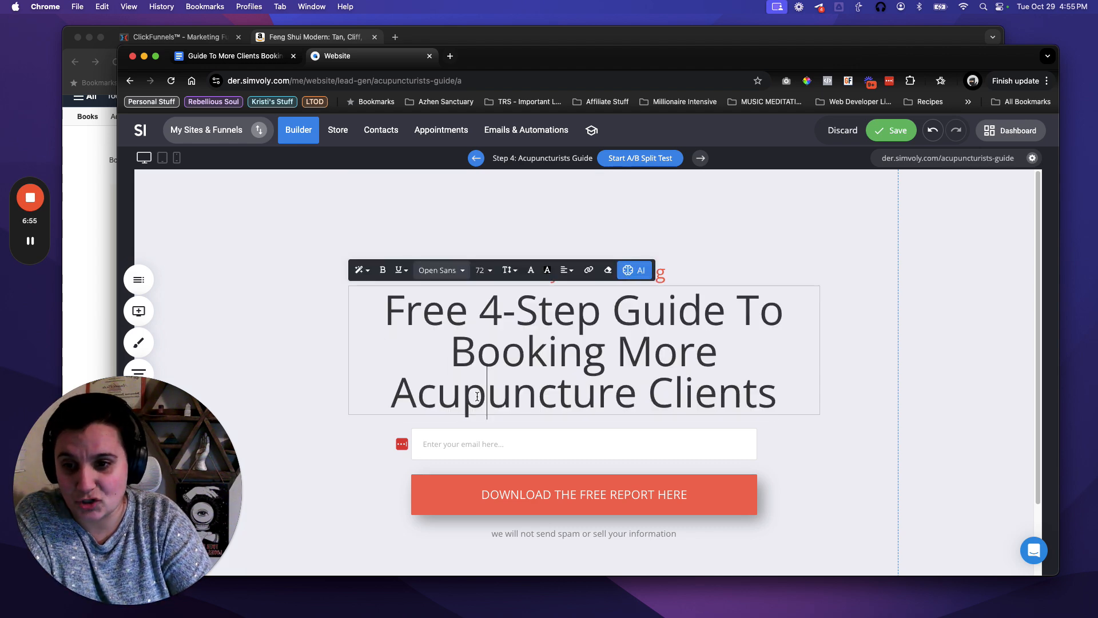
click(914, 483)
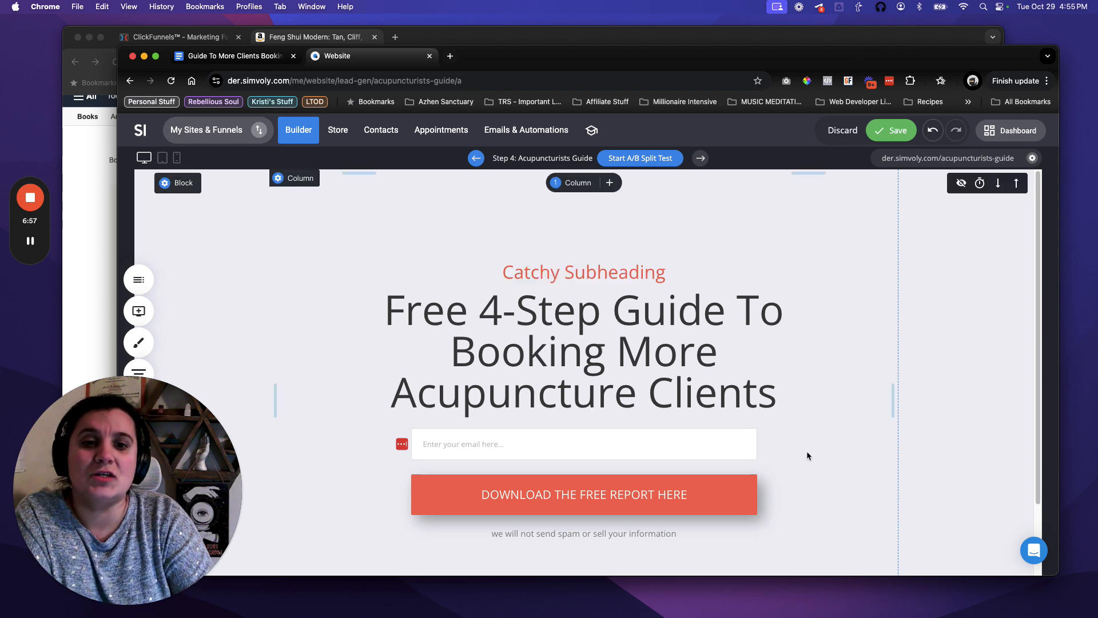
click(660, 274)
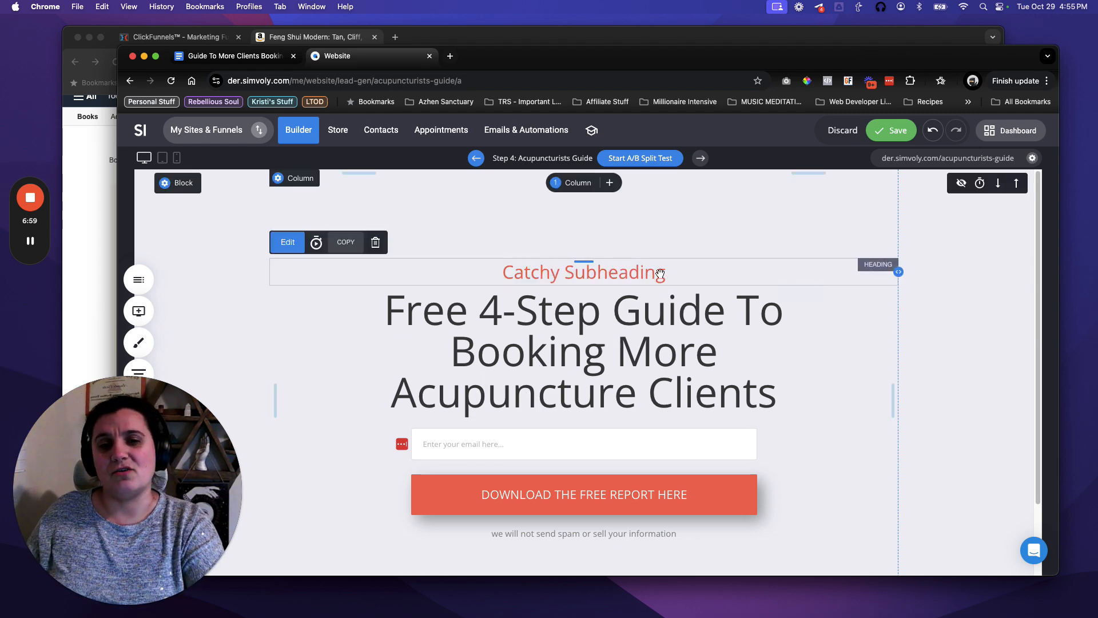
click(460, 318)
double_click(432, 314)
key(cmd+c)
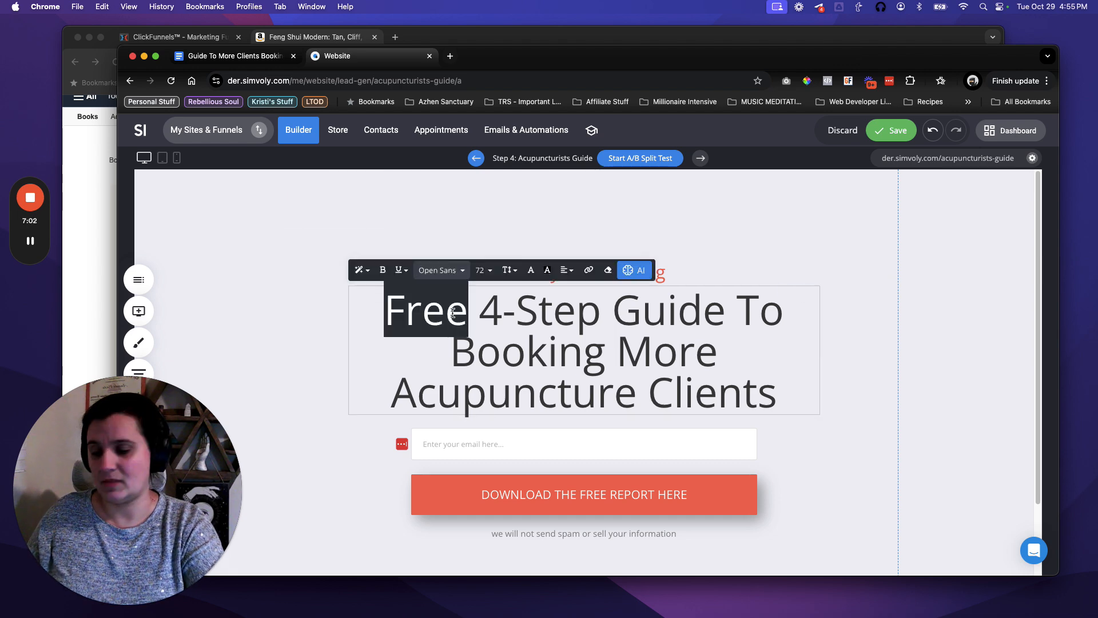
key(BackSpace)
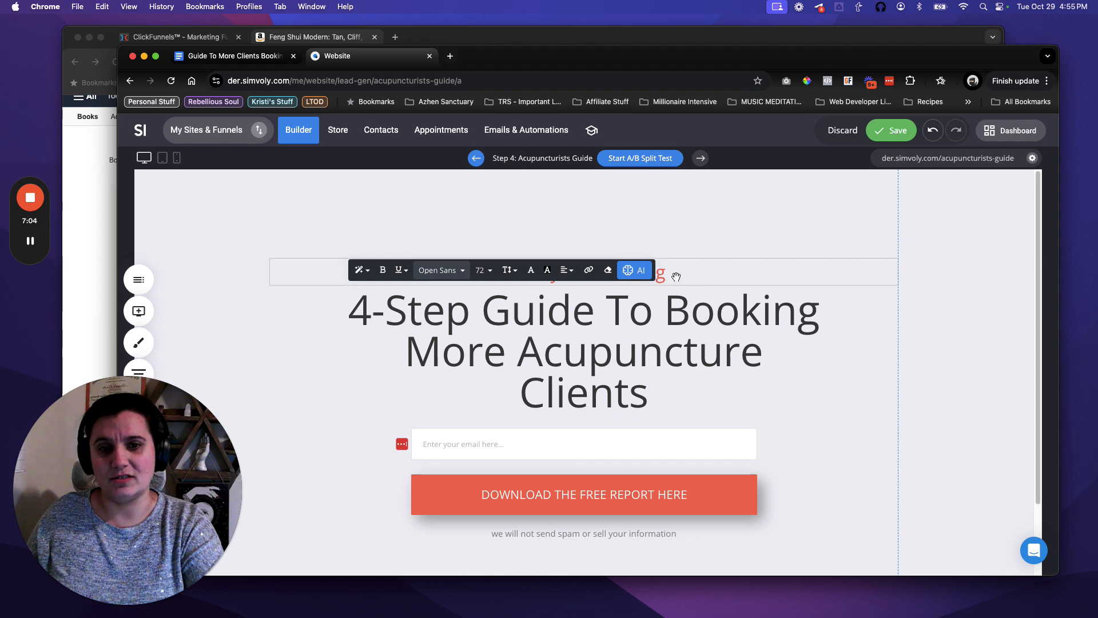
Replace 'Catchy Subheading' with 'Free Guide' and drop 'Guide' from the headline.
click(676, 276)
double_click(601, 272)
triple_click(601, 273)
key(cmd+v)
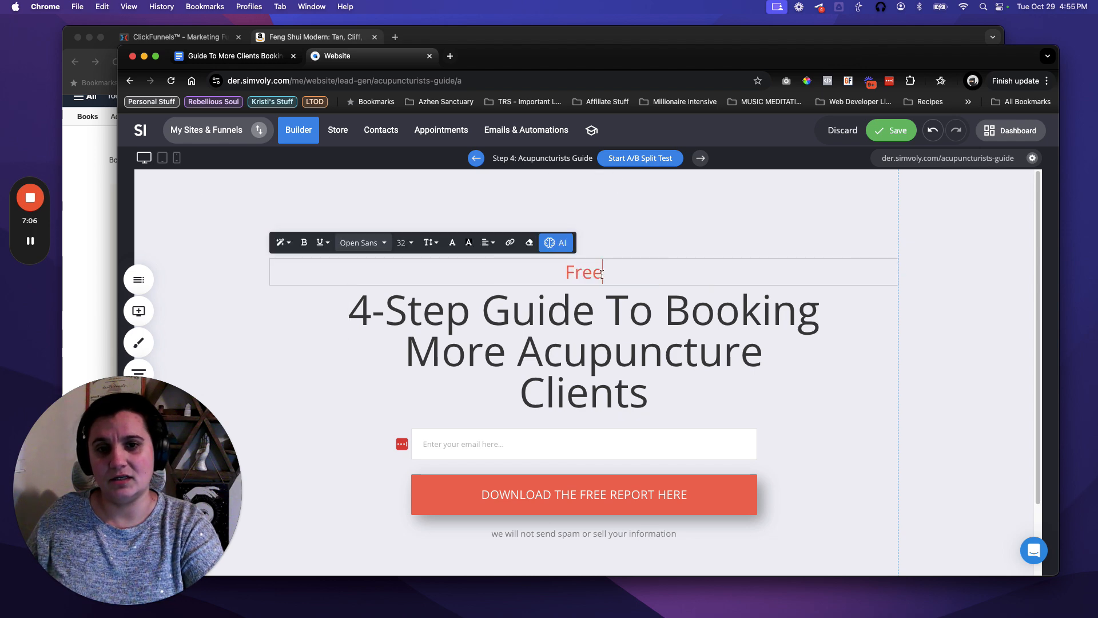
click(545, 310)
triple_click(544, 310)
click(545, 309)
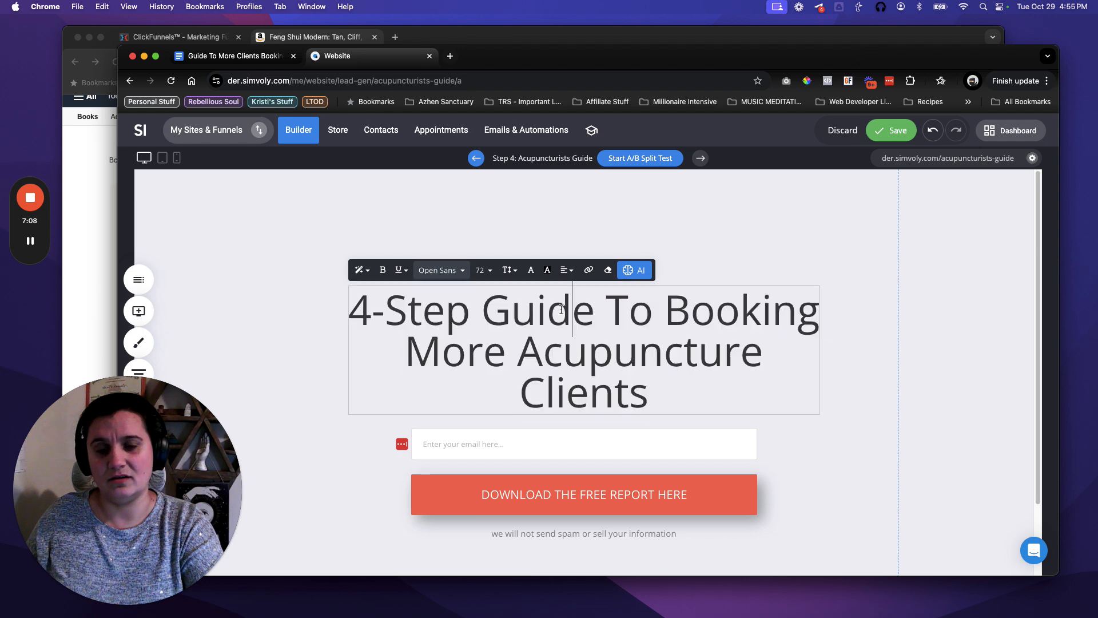
double_click(545, 310)
key(BackSpace)
click(613, 290)
click(616, 292)
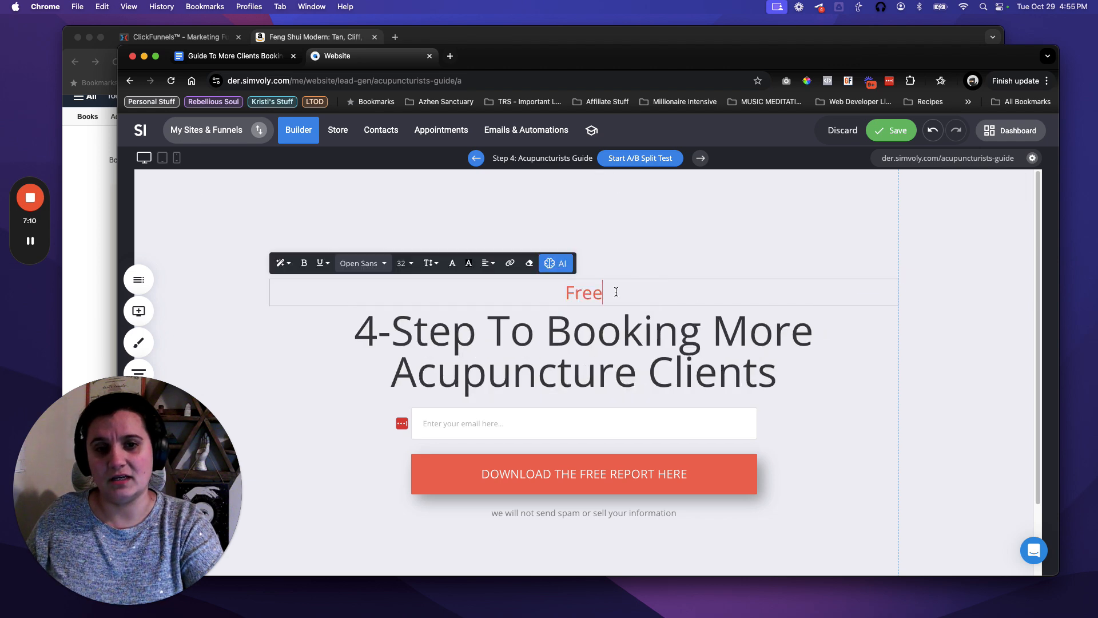
text(Guide)
key(Escape)
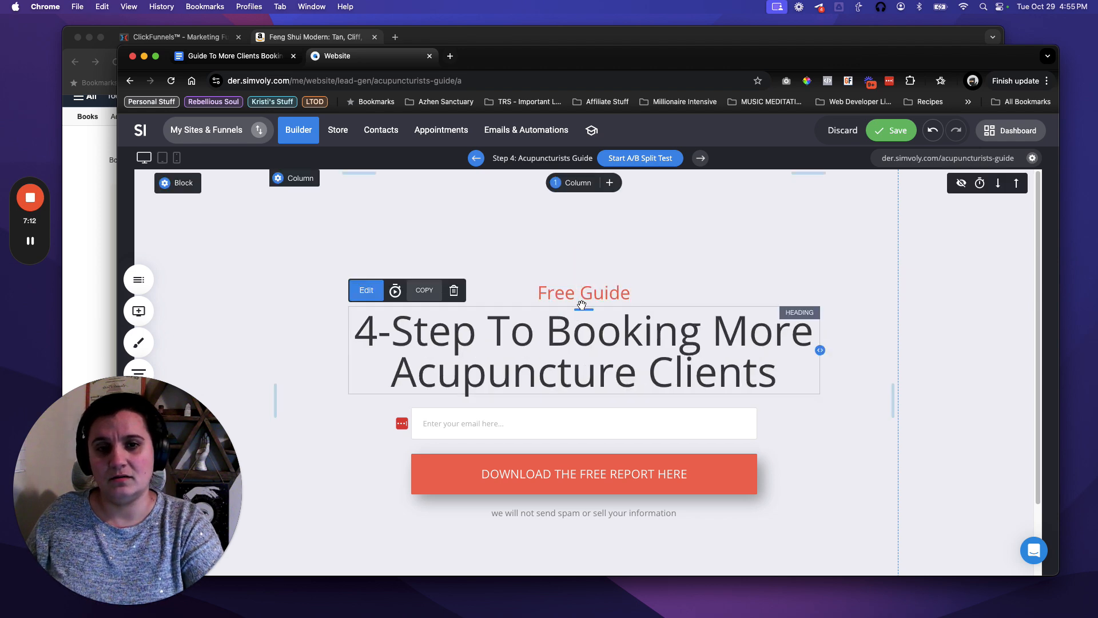
Reword the headline to '4 Easy Steps To Booking More Acupuncture Clients'.
click(457, 337)
double_click(458, 338)
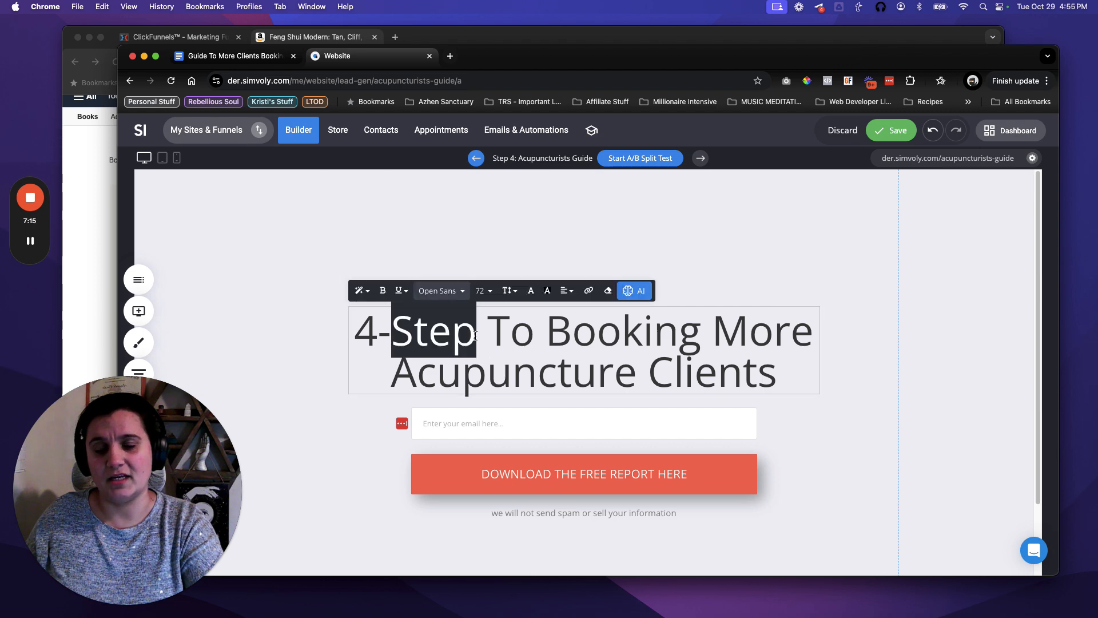
click(470, 336)
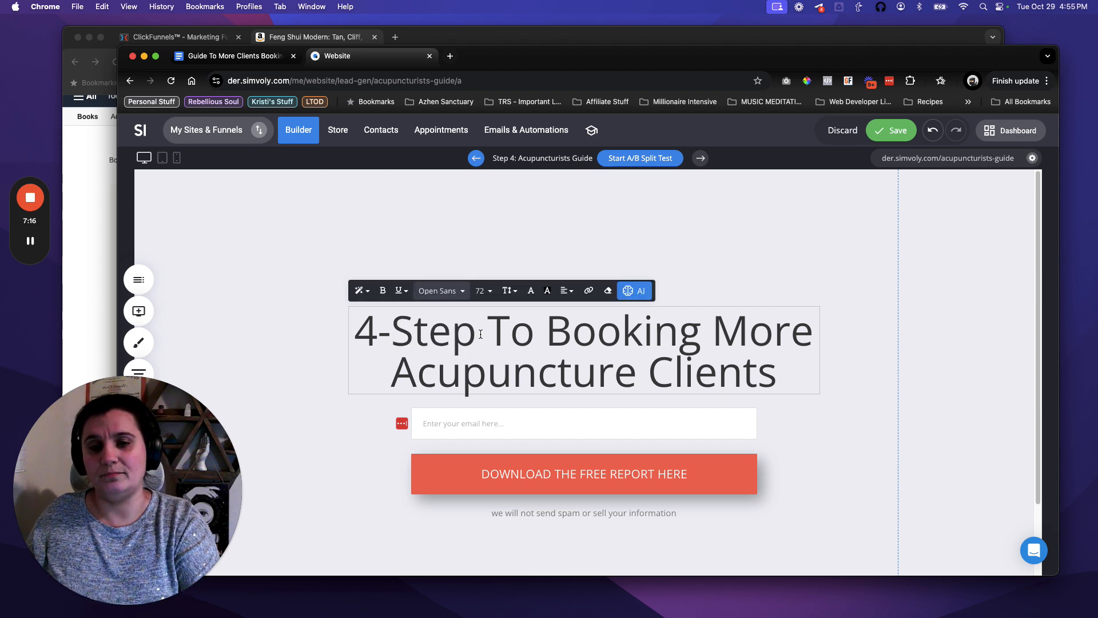
key(Left)
key(Left)
key(Left)
key(Left)
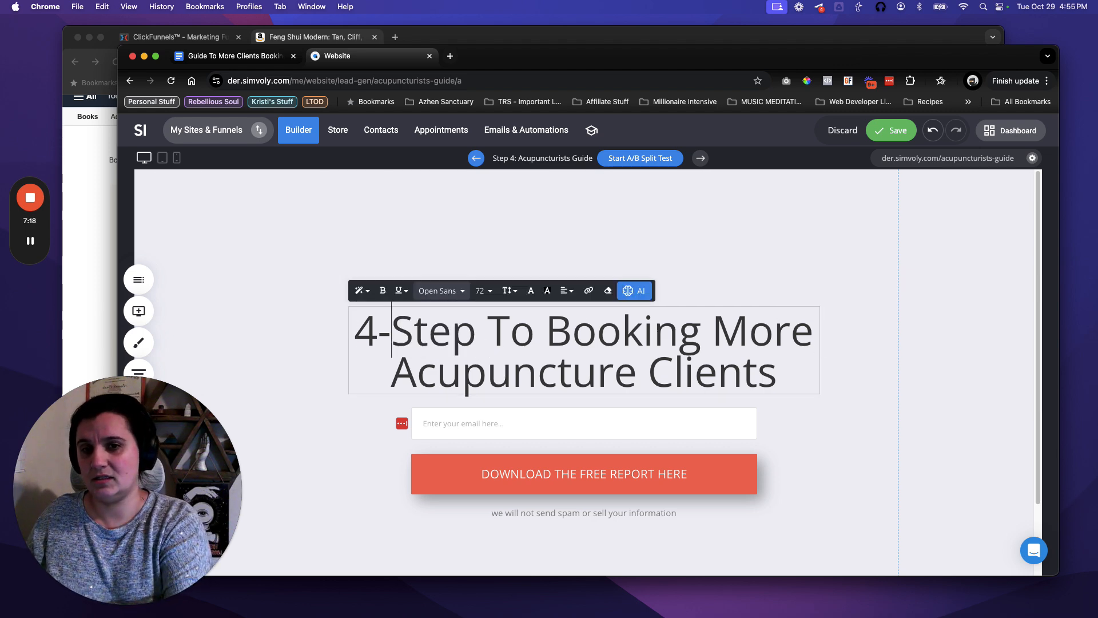
key(BackSpace)
text(Simple Step To)
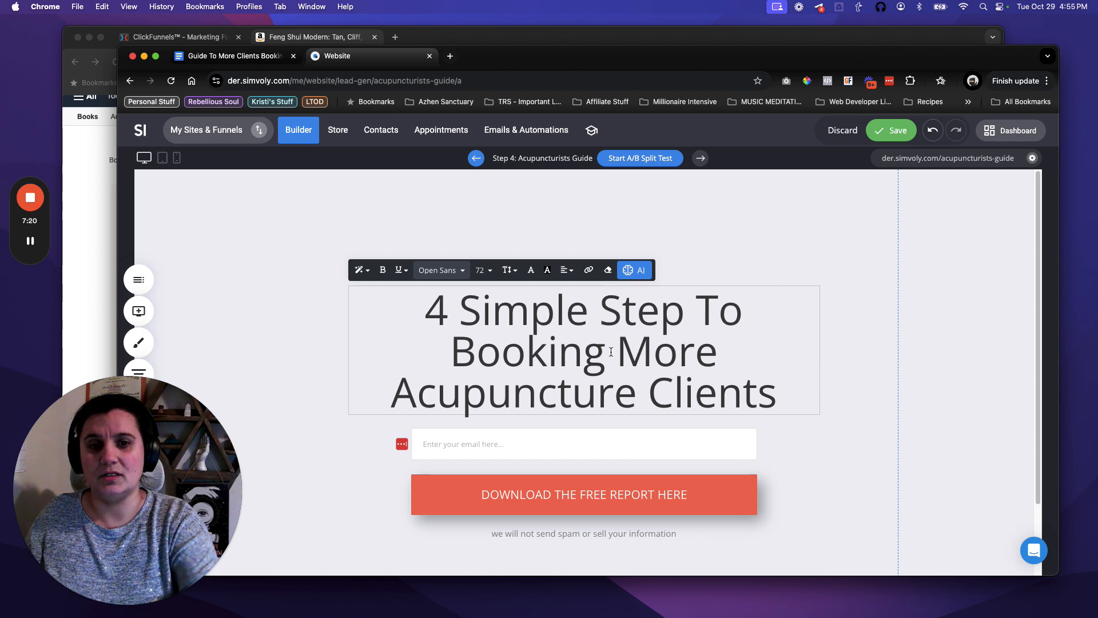
click(684, 321)
text(s)
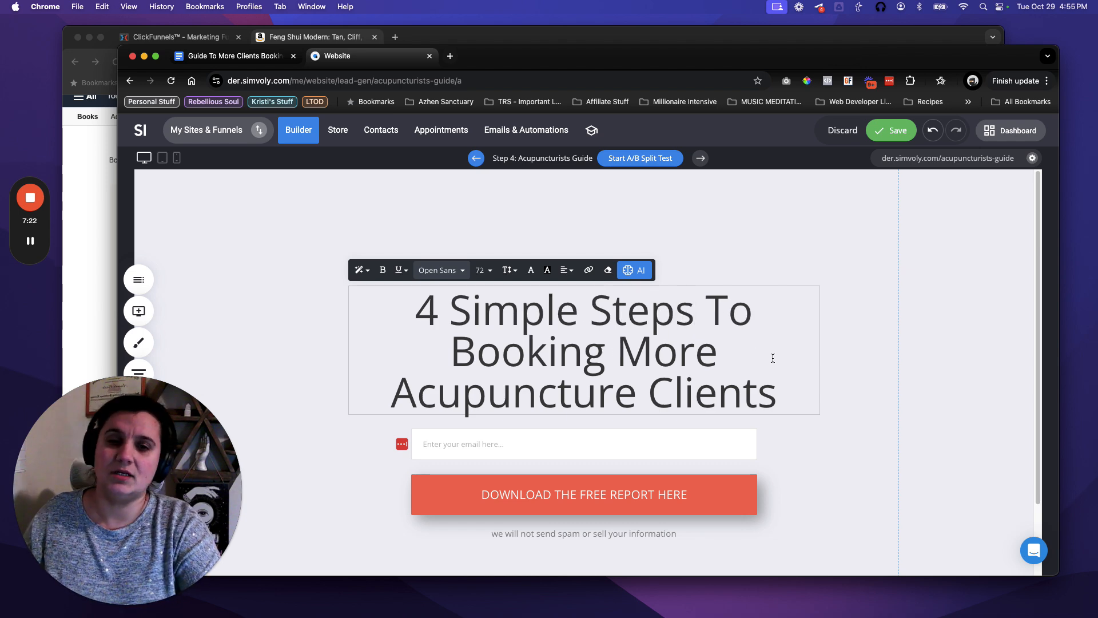
click(839, 339)
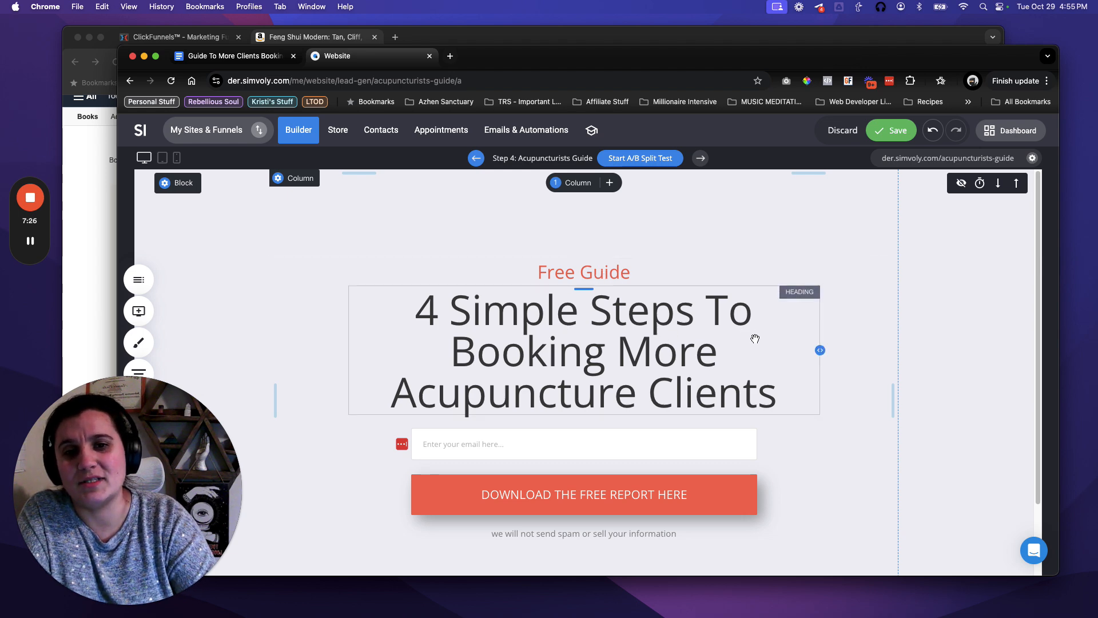
click(504, 312)
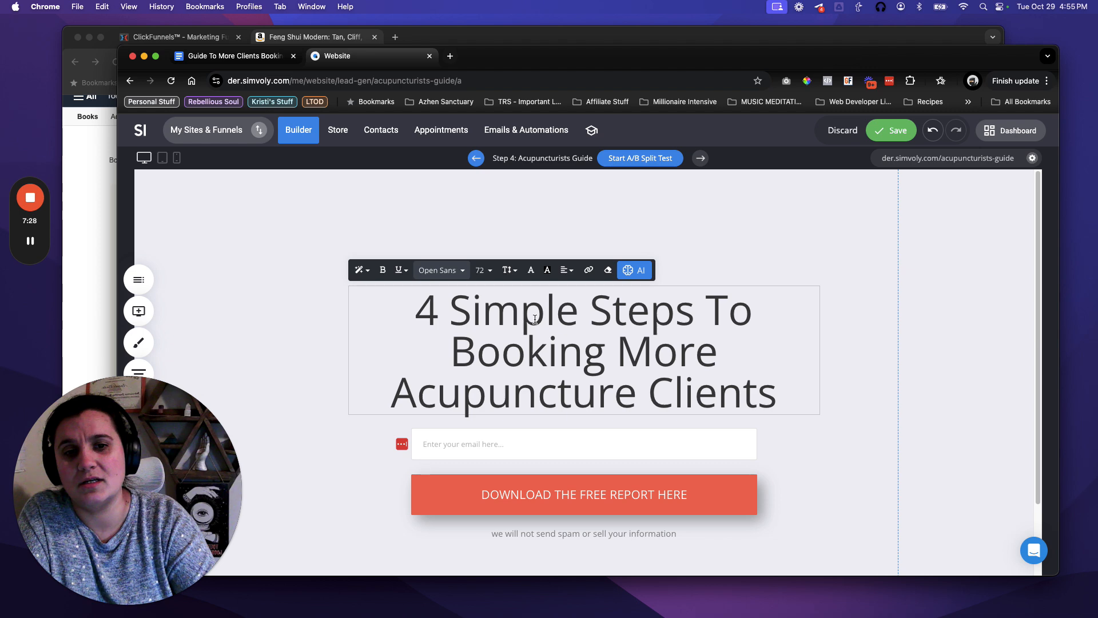
double_click(514, 313)
text(Easy)
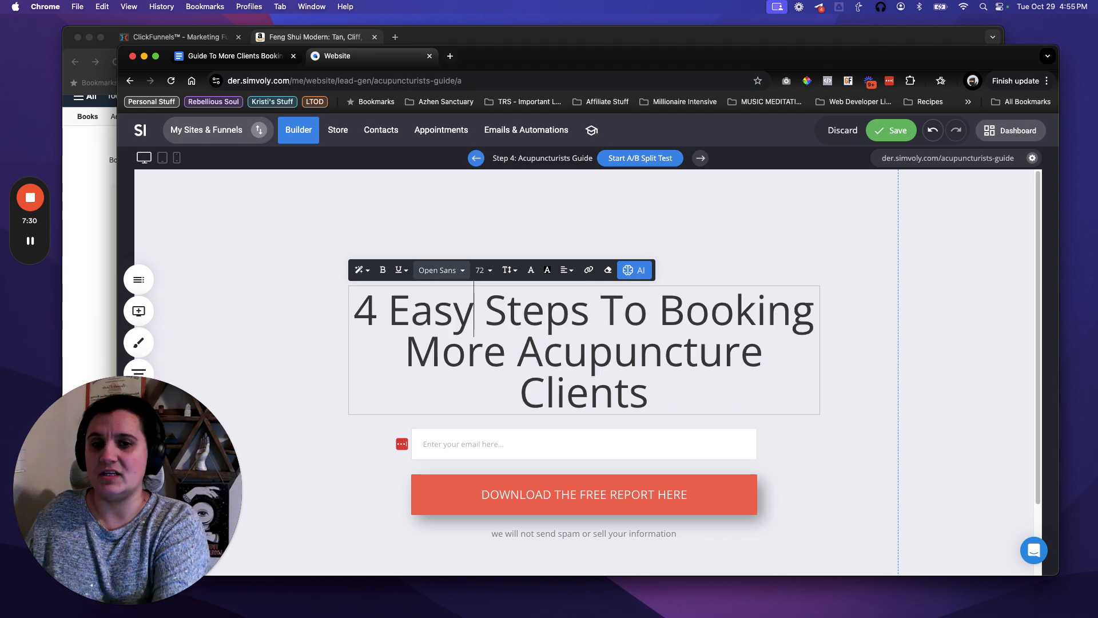
click(853, 371)
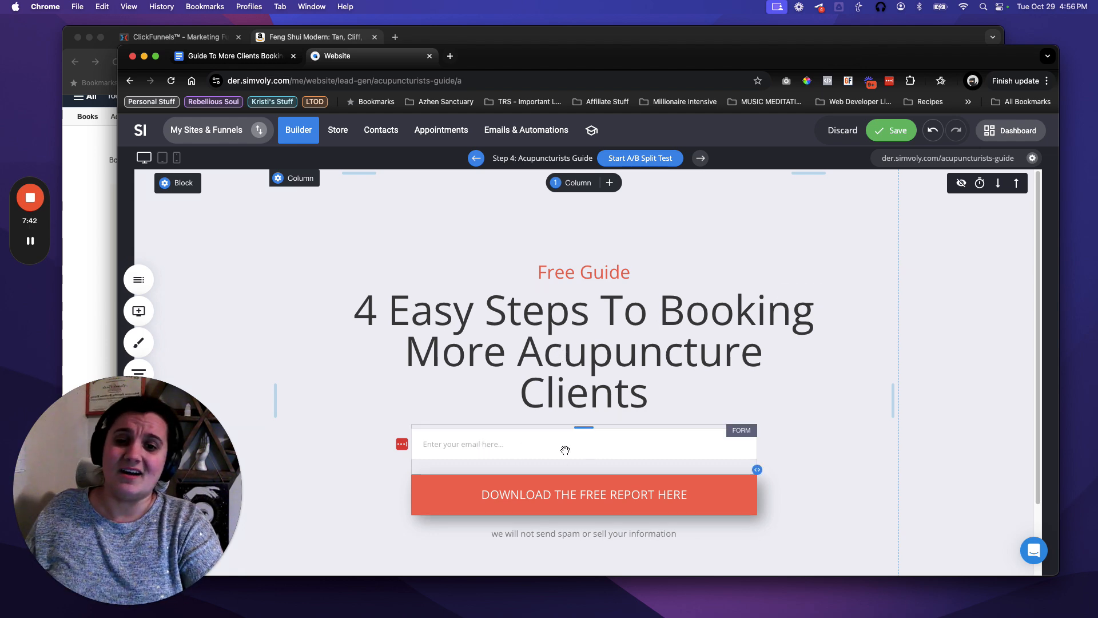
click(547, 503)
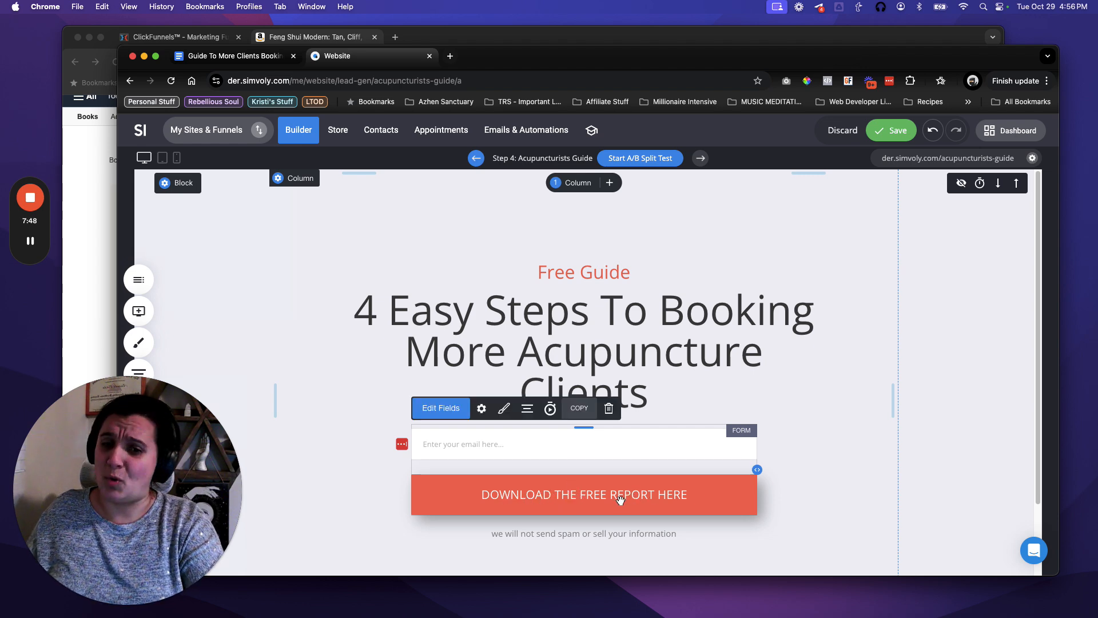
Rename the opt-in form for the Acupuncturists Free Guide and turn off submission notifications.
click(482, 410)
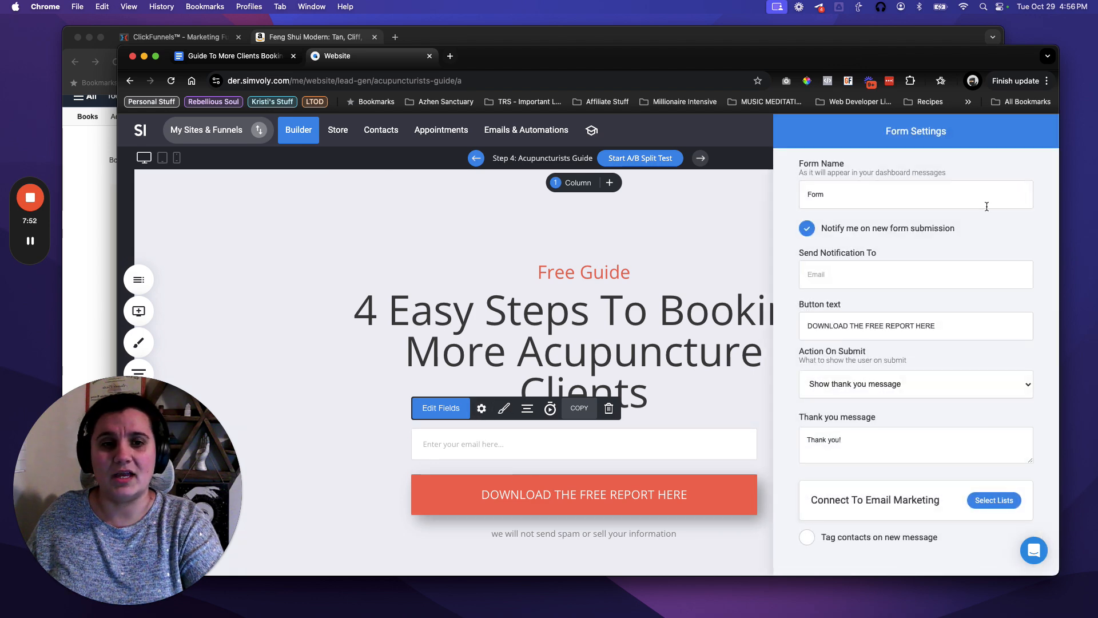
click(840, 197)
double_click(837, 195)
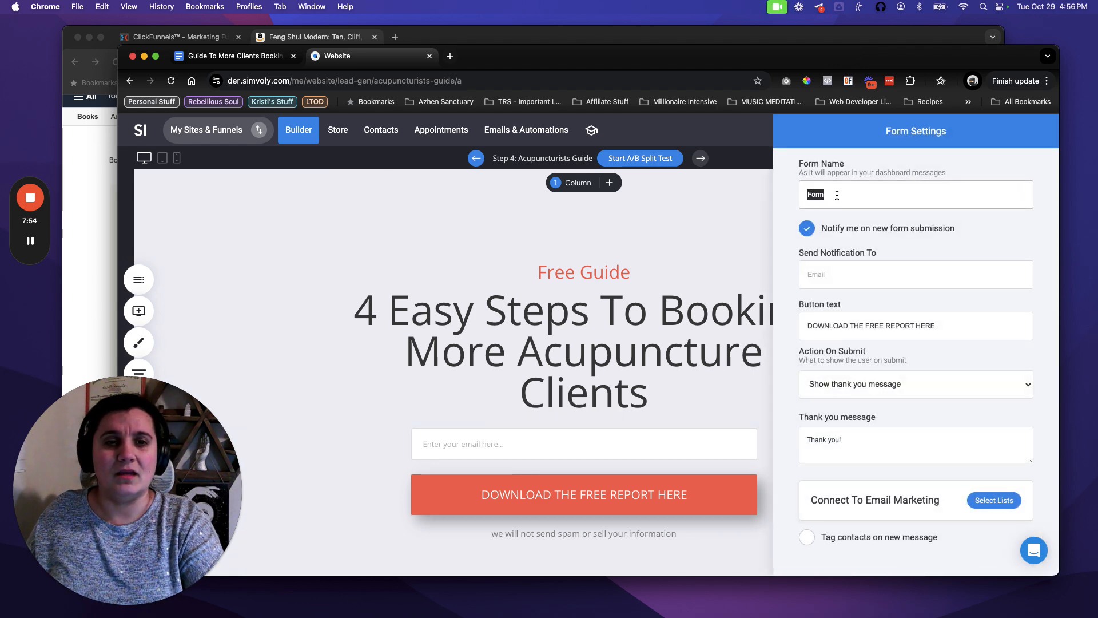
text(O)
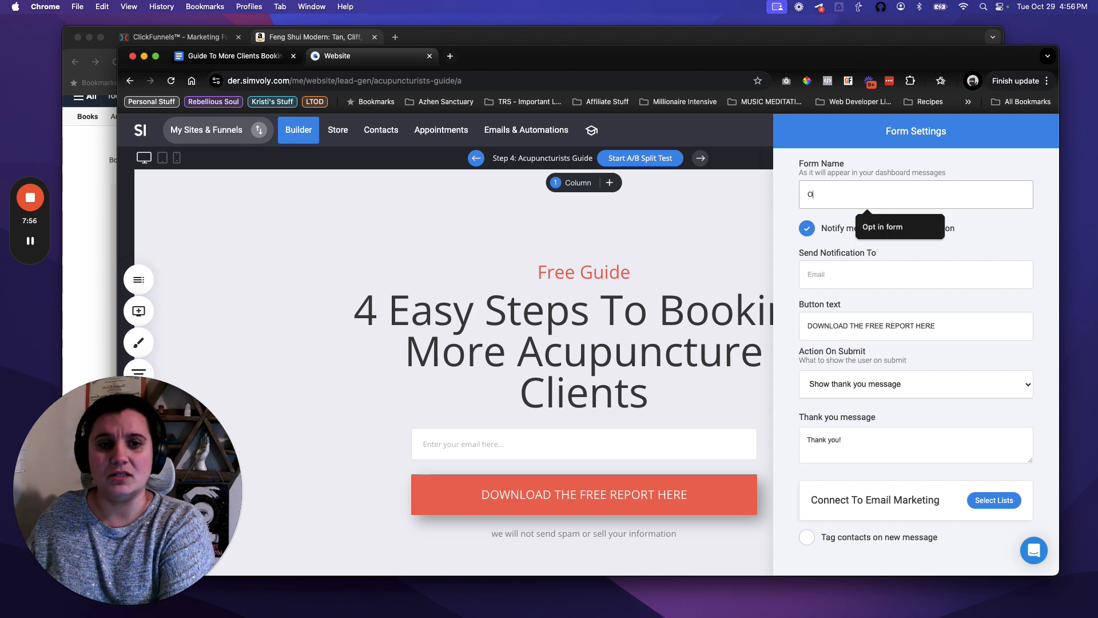
text(pt in form for Acupuncturis)
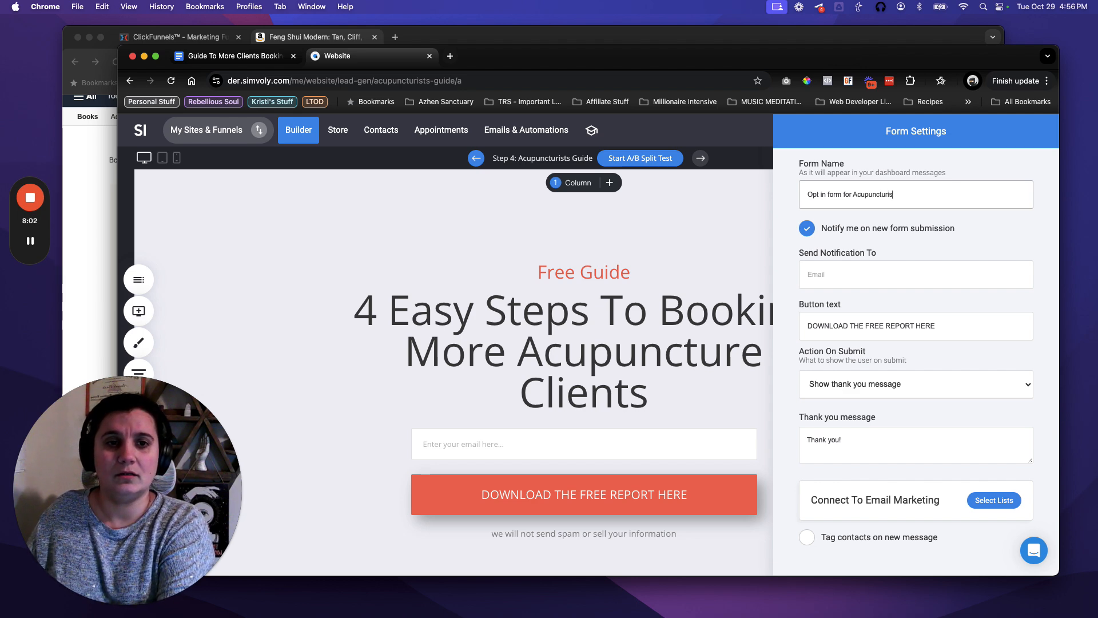
text(ts Free Gruid)
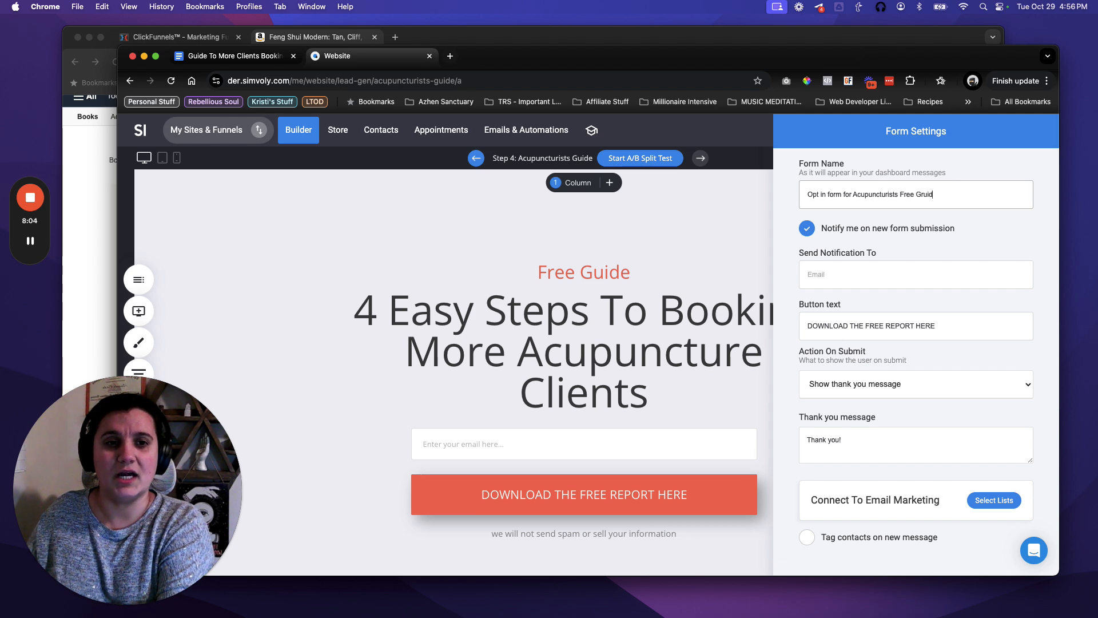
key(BackSpace)
key(BackSpace)
key(BackSpace)
key(BackSpace)
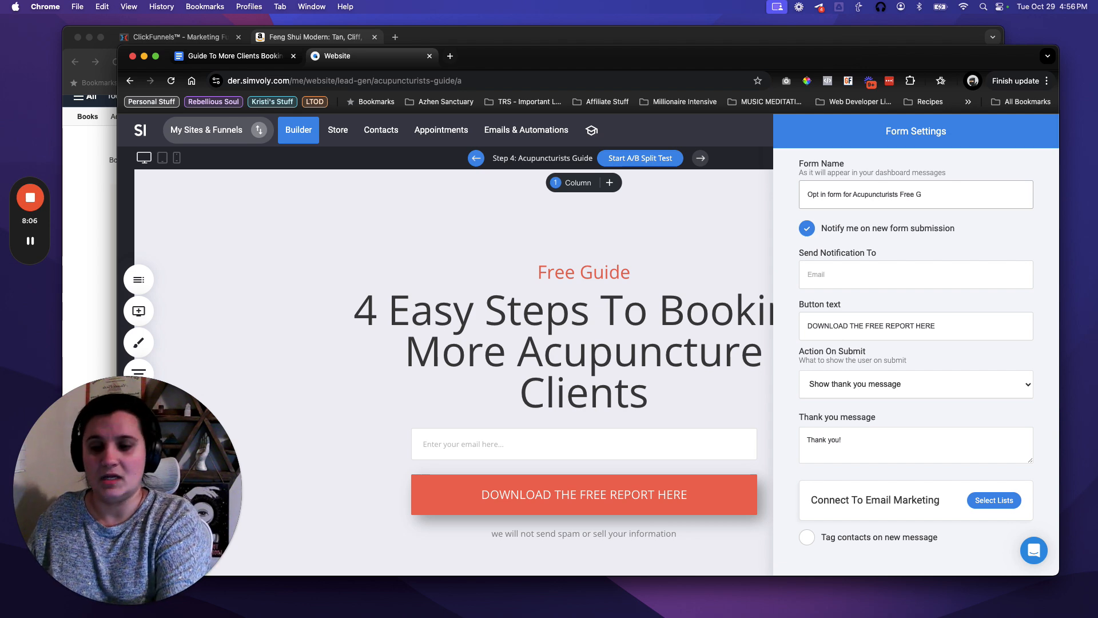
click(808, 230)
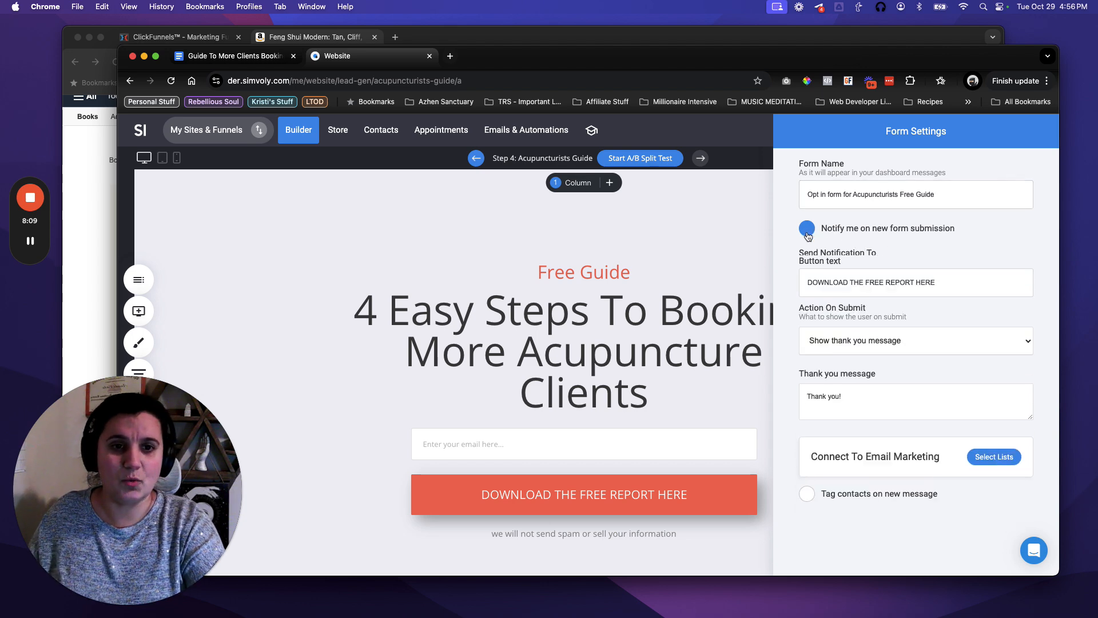
Make the button read 'DOWNLOAD THE FREE GUIDE HERE' and set submit action to Go to page.
double_click(902, 273)
text(GUIDE)
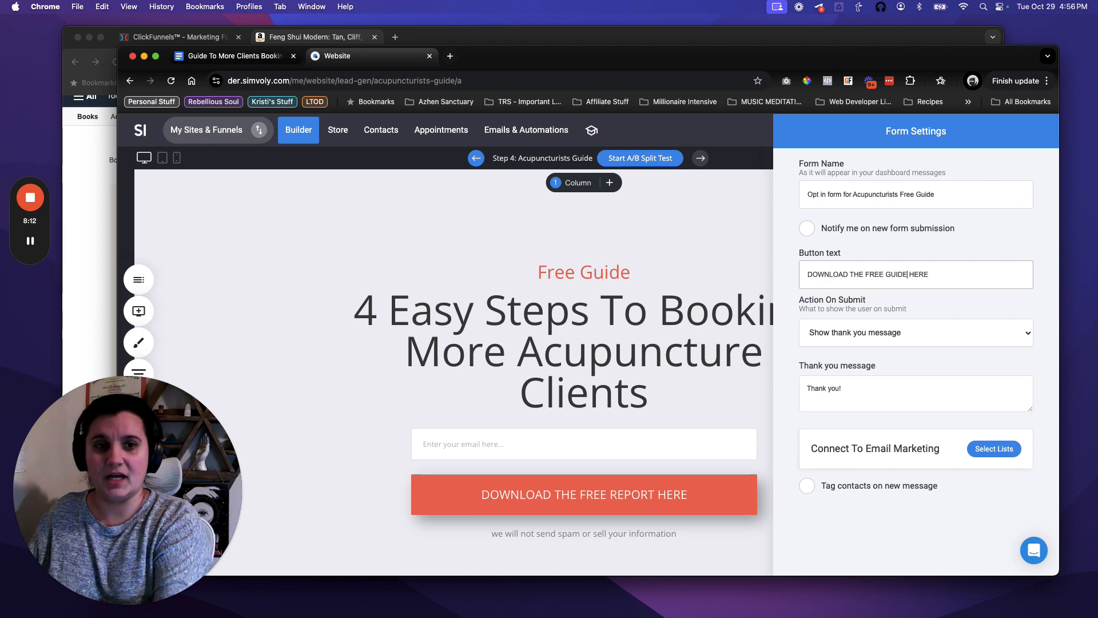
click(916, 298)
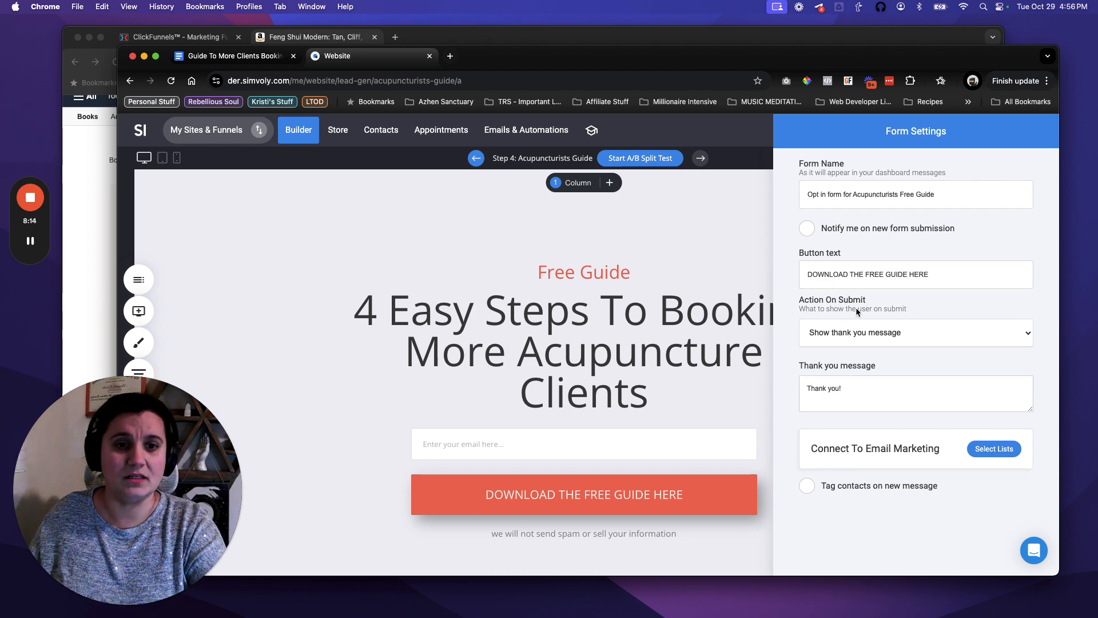
click(868, 336)
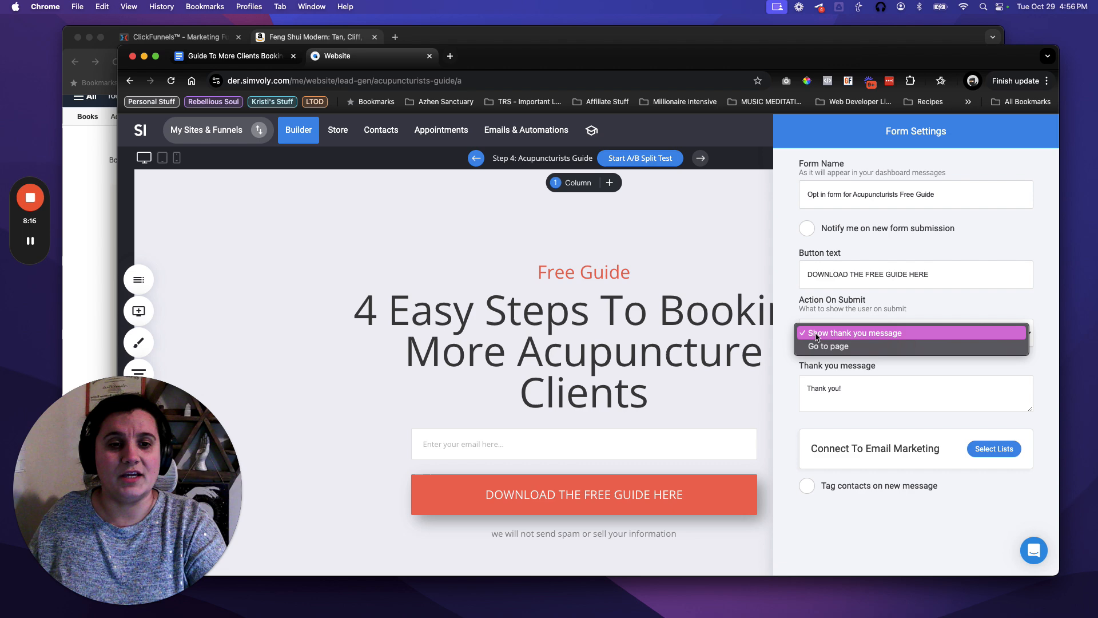
click(852, 349)
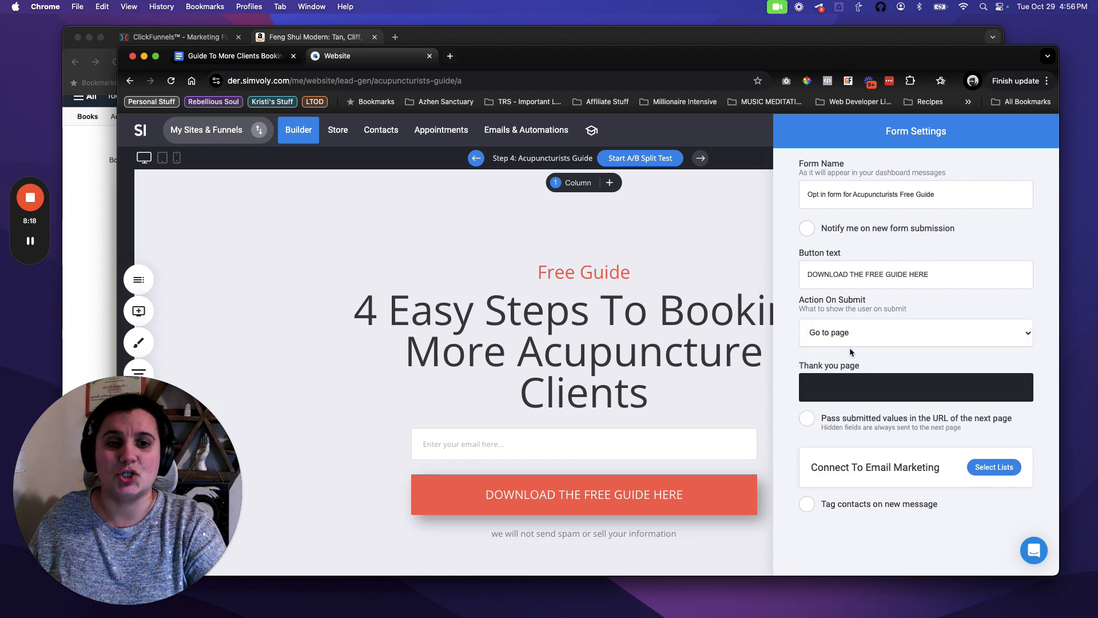
click(852, 386)
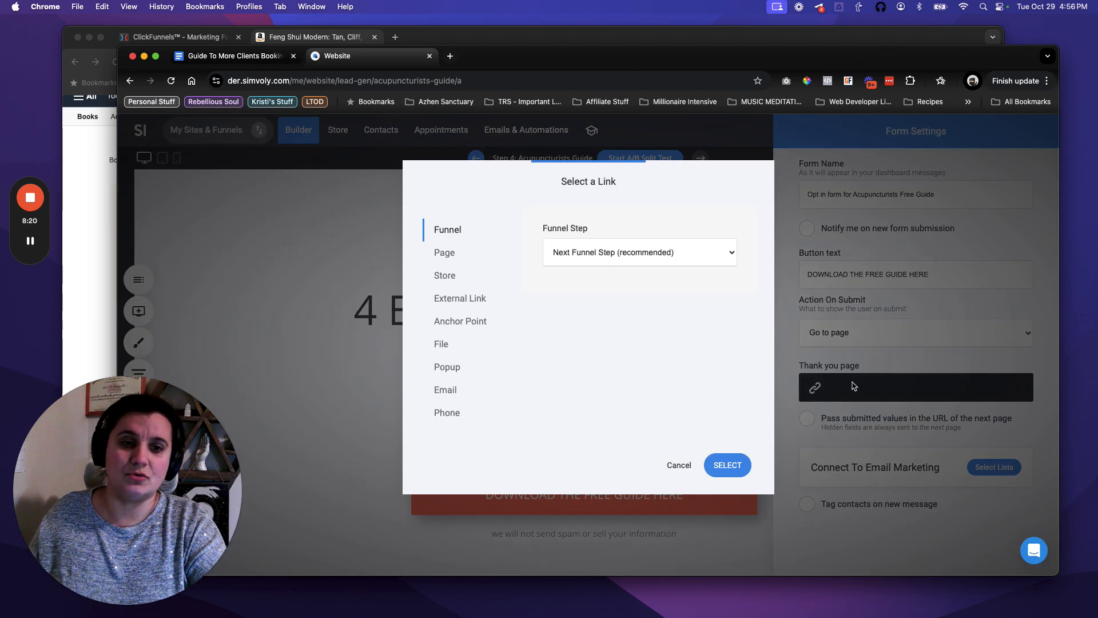
Send sign-ups to the Thank You + Video step without passing values, and add them to Lead Magnet Optins.
click(595, 257)
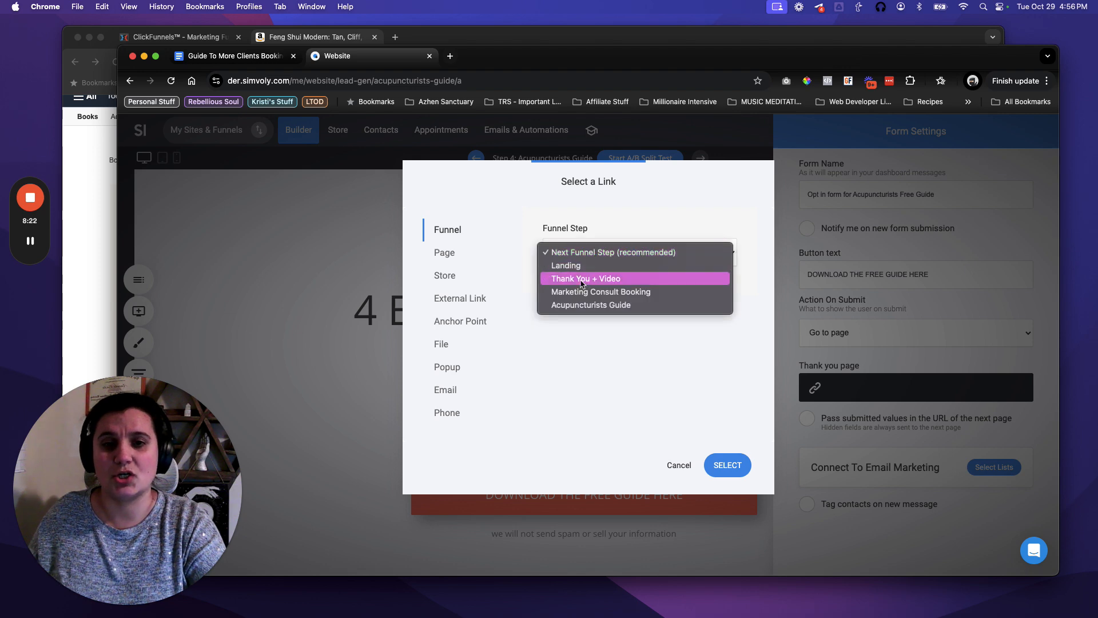
click(610, 284)
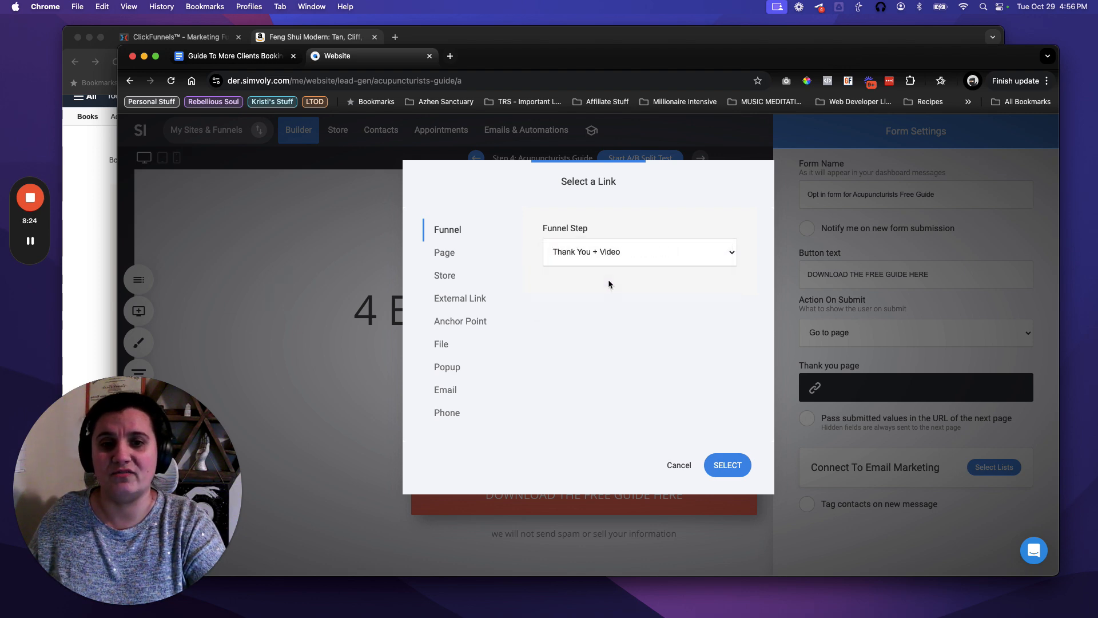
click(742, 461)
click(996, 423)
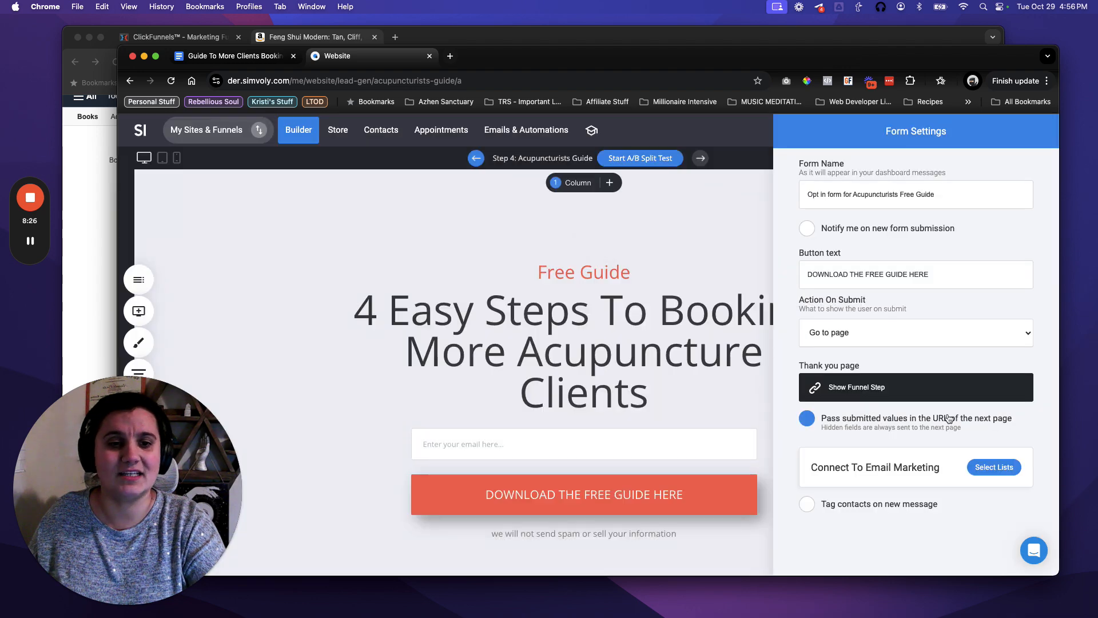
click(842, 424)
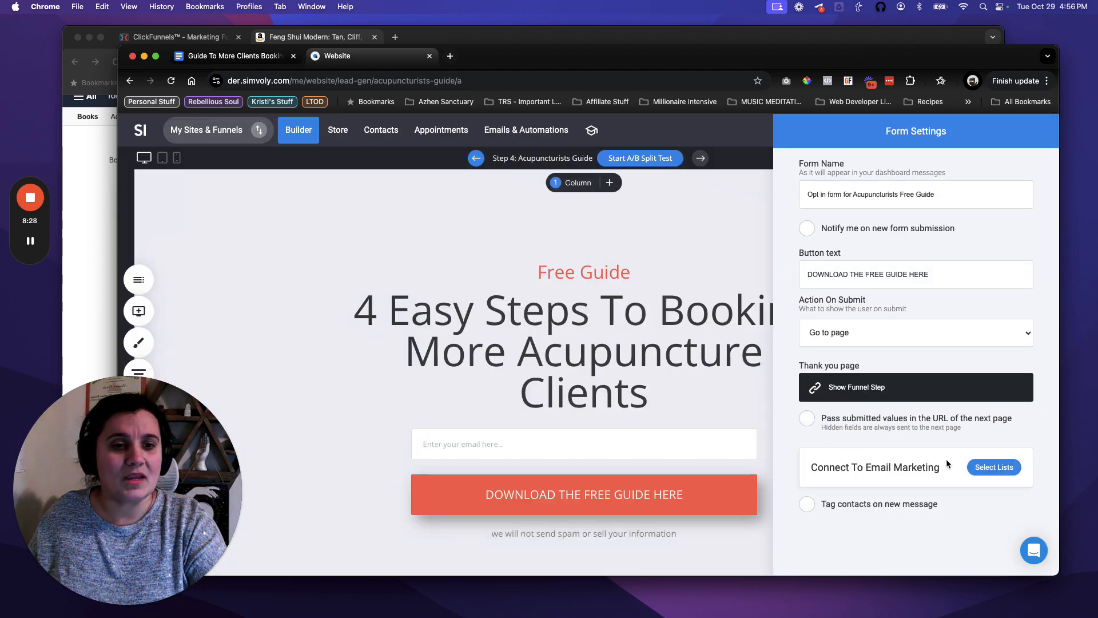
click(994, 466)
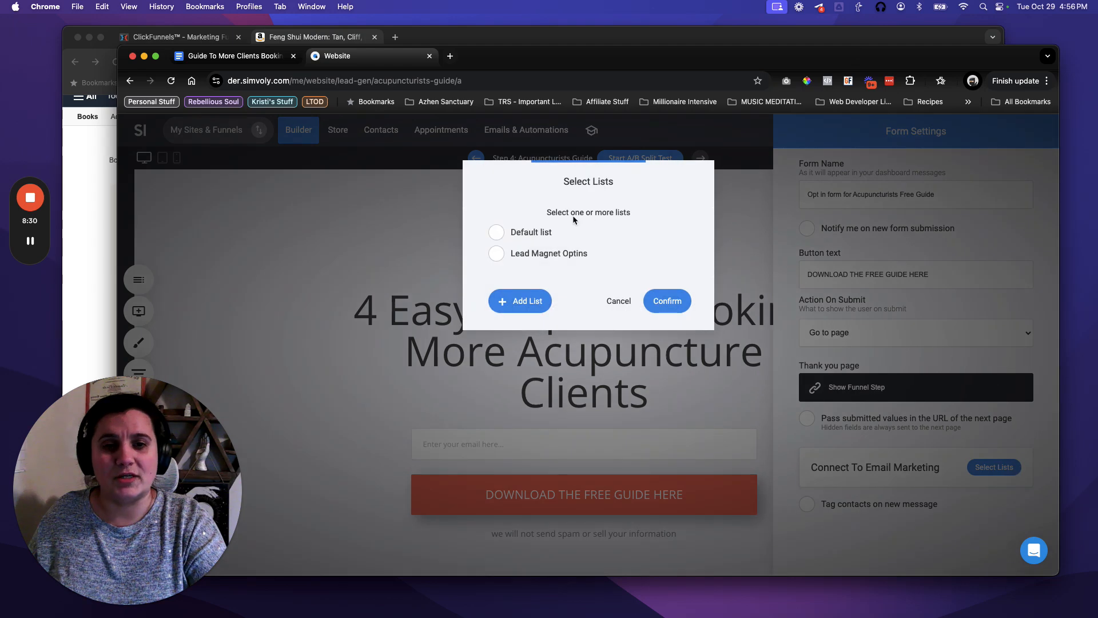
click(496, 256)
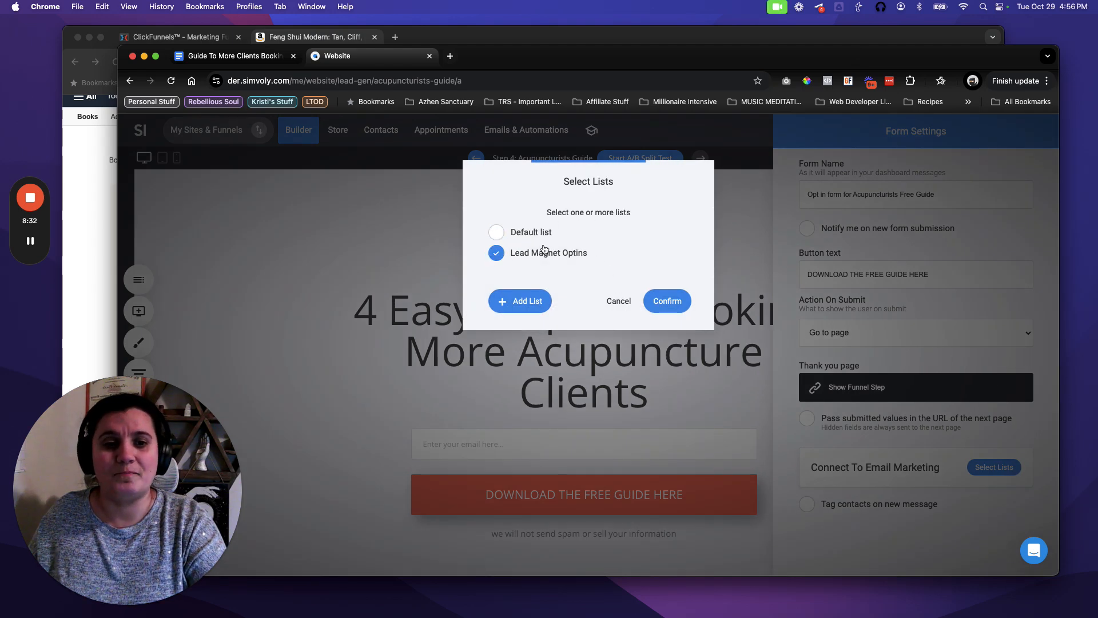
click(675, 307)
scroll(881, 440, down, 1)
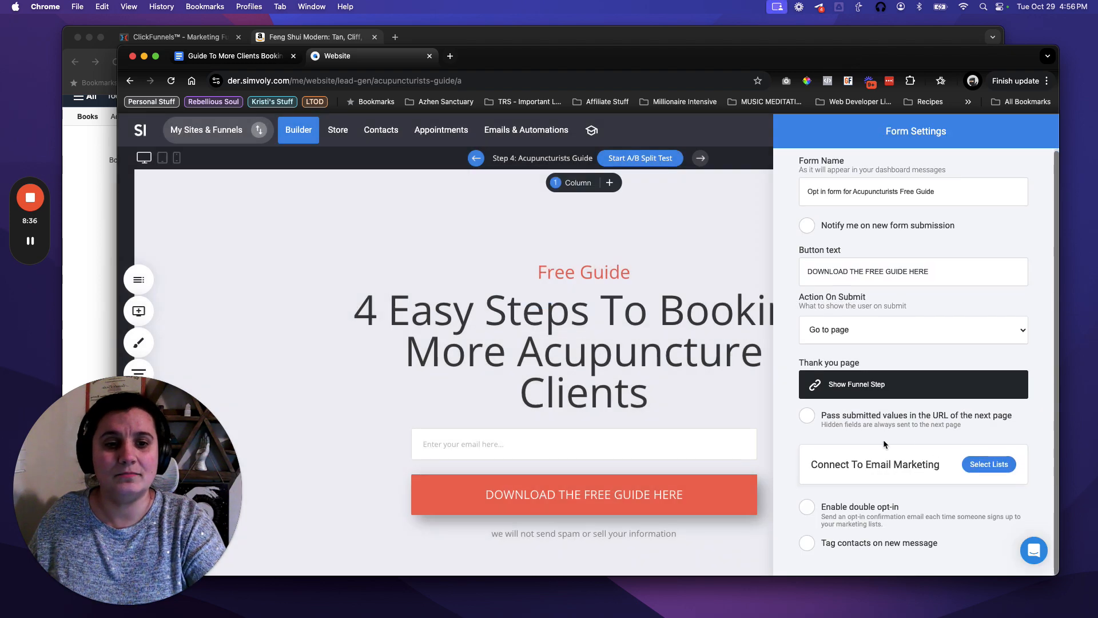
click(718, 395)
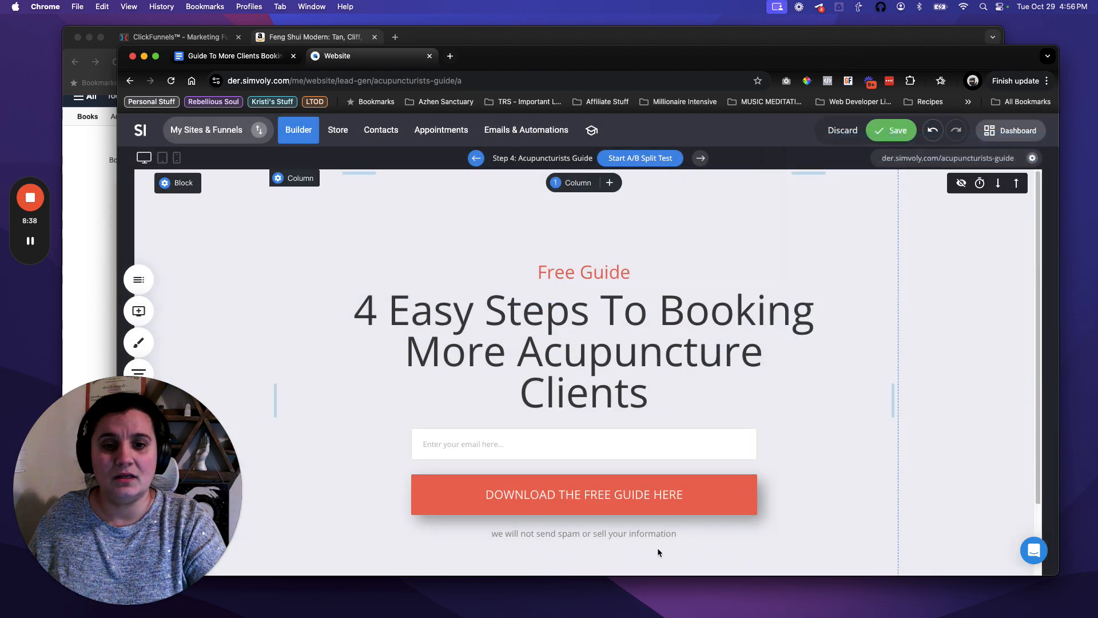
Rewrite the disclaimer under the download button to 'your information is safe with me - I don't sell my email list to anyone!'.
scroll(642, 542, down, 1)
scroll(626, 511, down, 3)
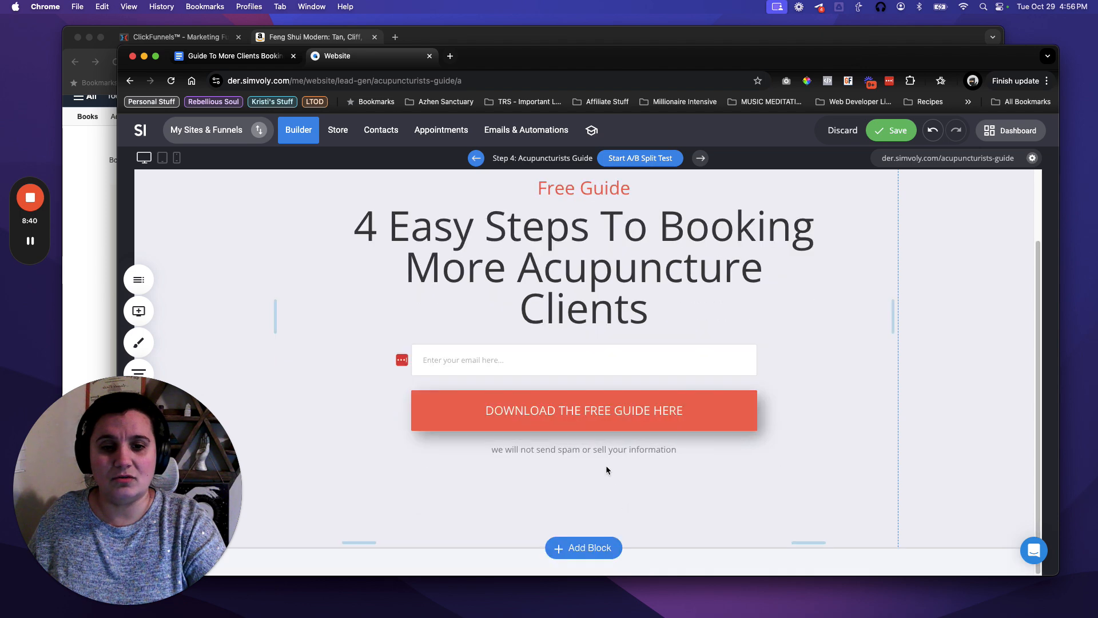
click(574, 452)
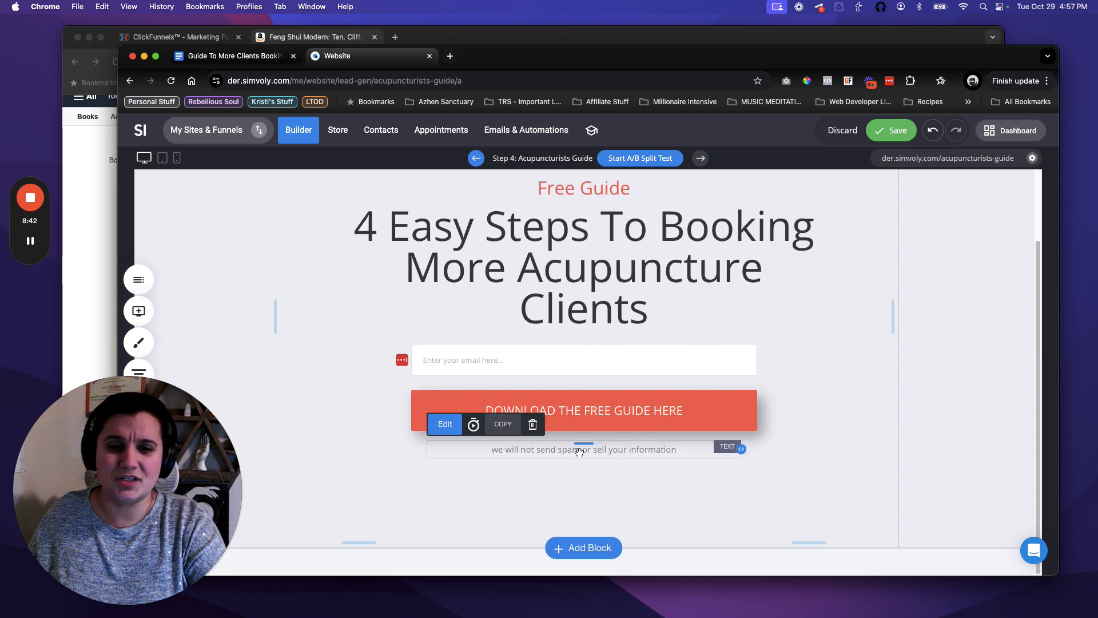
click(608, 452)
double_click(604, 451)
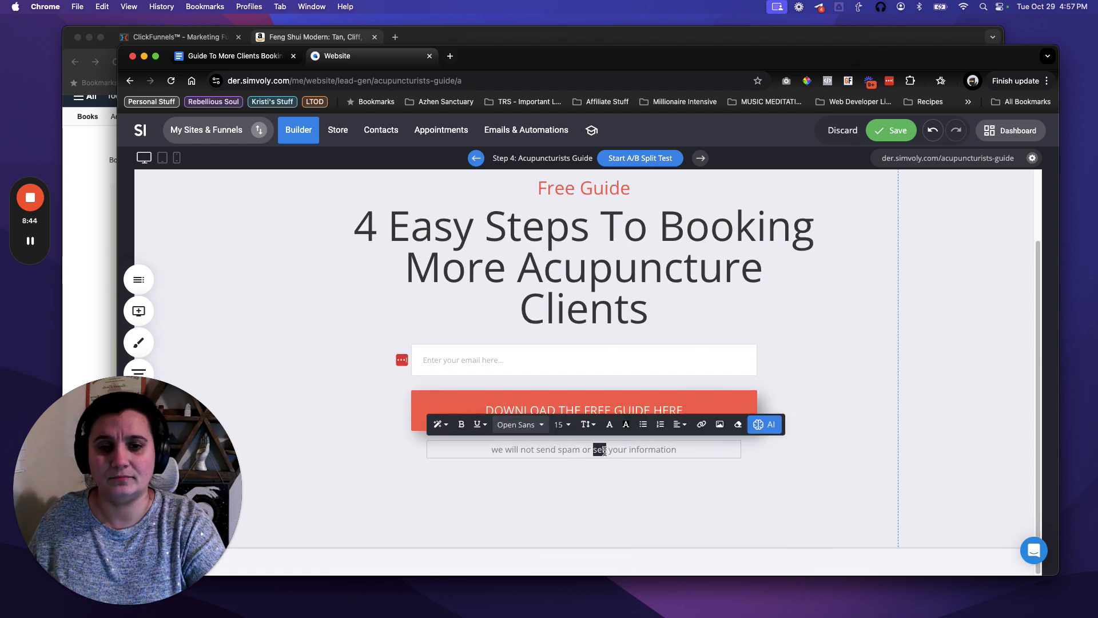
click(572, 450)
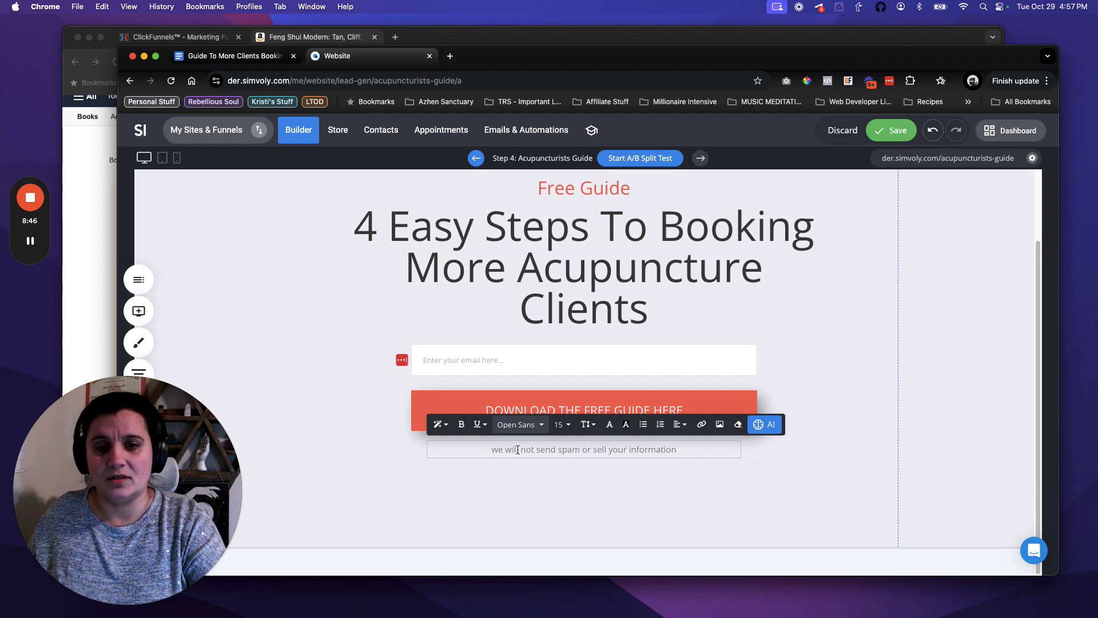
drag(493, 450, 686, 449)
text(your)
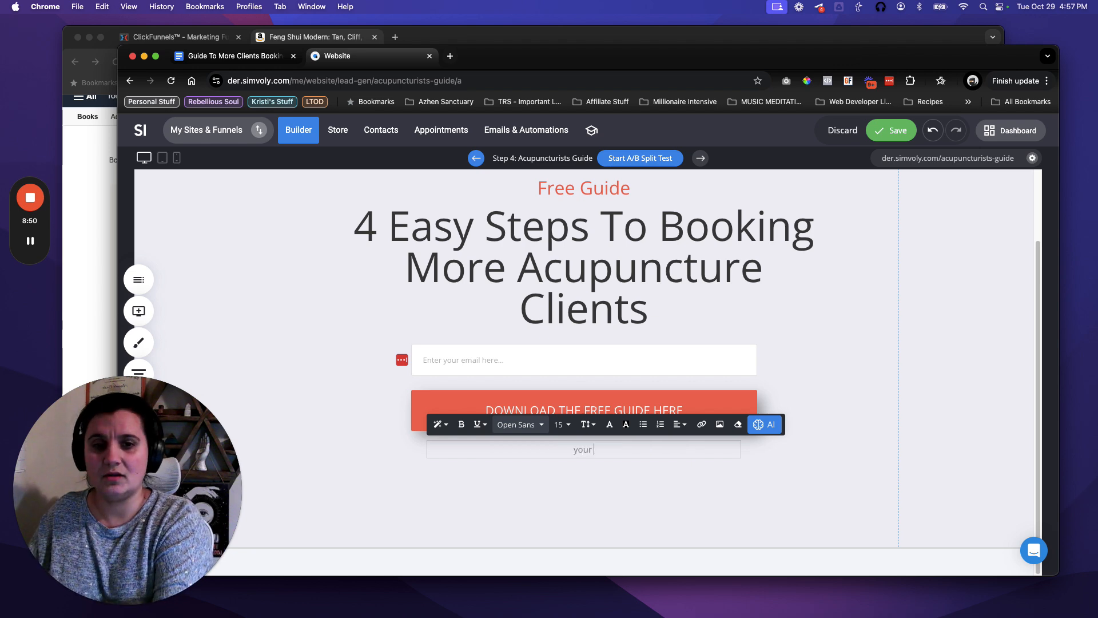
text( information is)
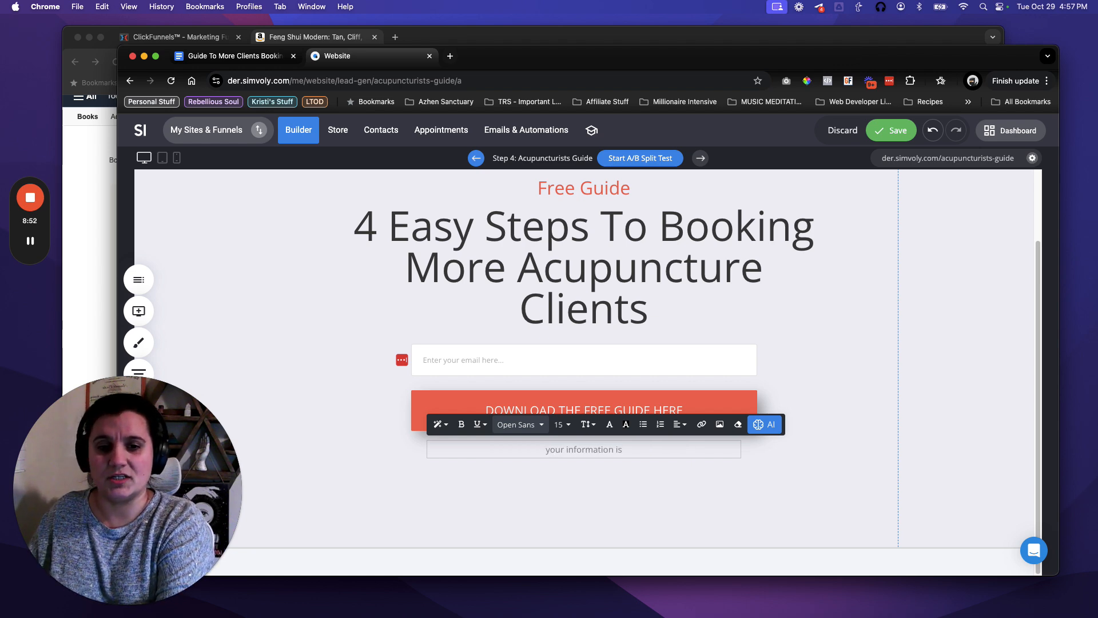
text( safe with me)
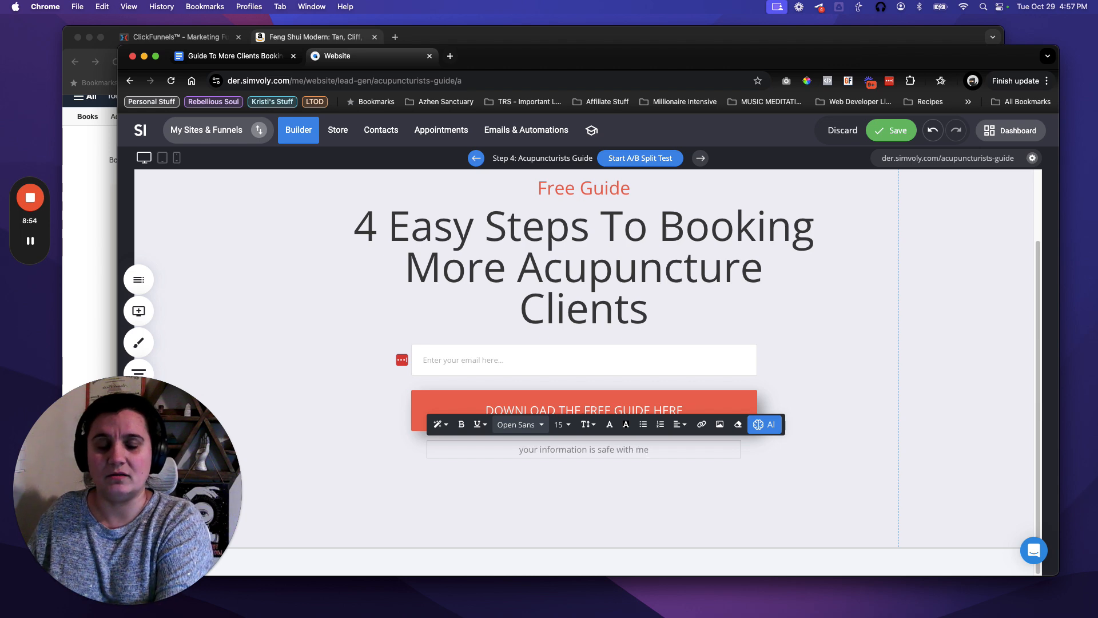
text( - I don't sell )
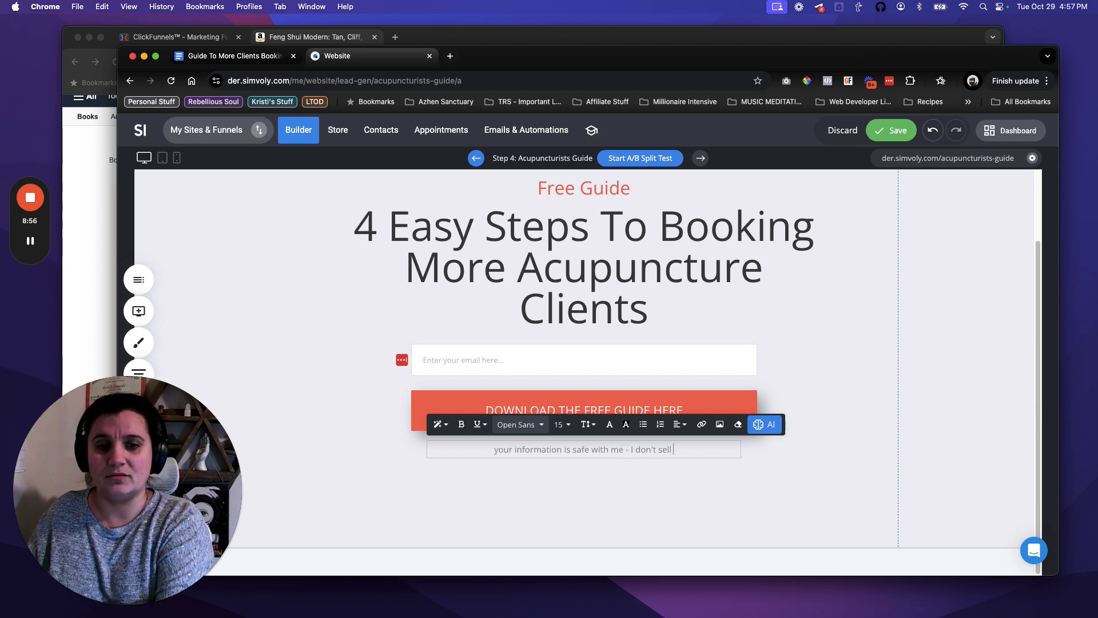
text(my email list to an)
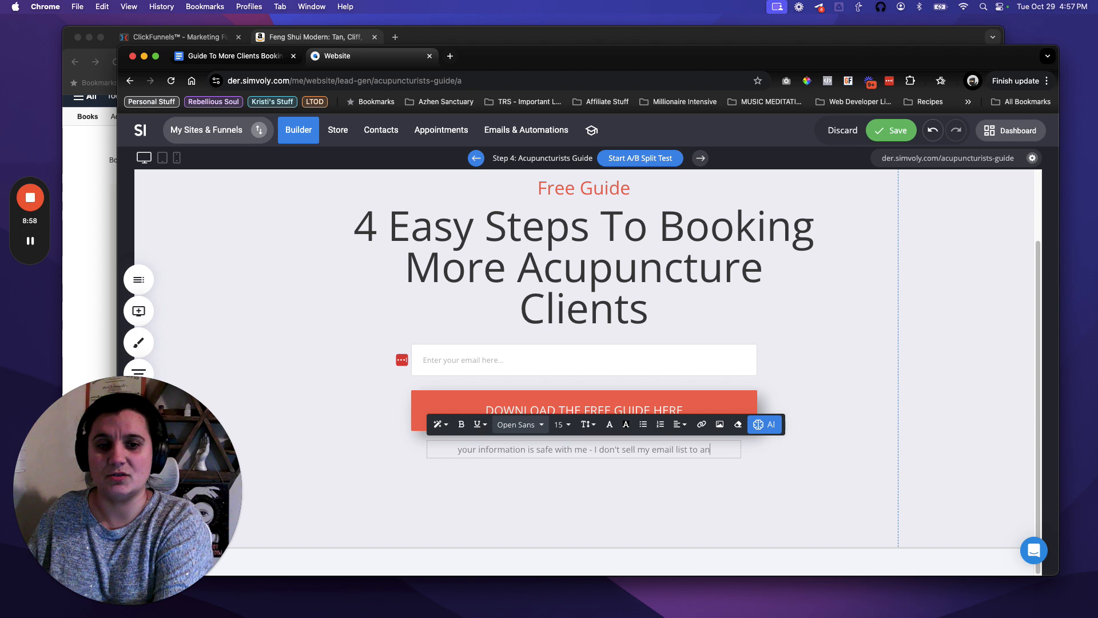
text(yone!)
click(822, 507)
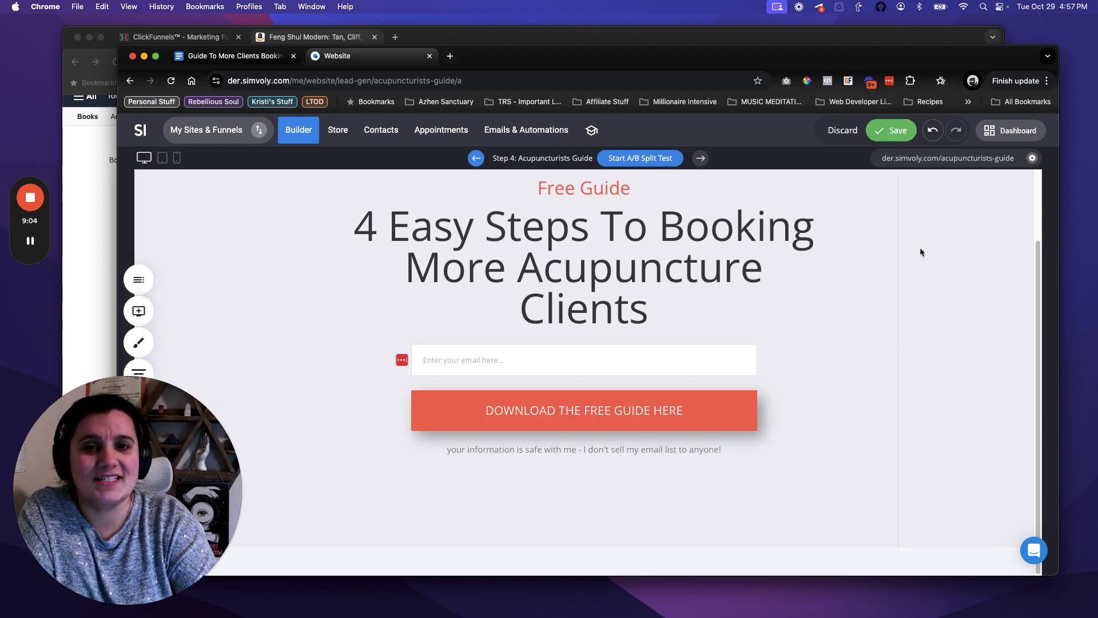
scroll(936, 329, up, 3)
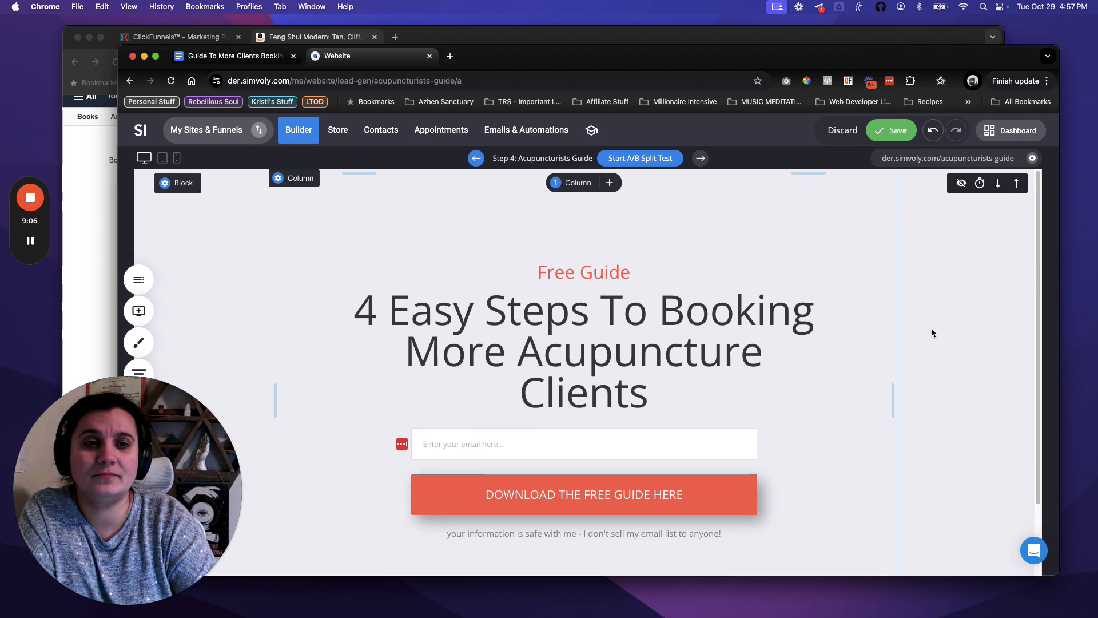
Save the finished Acupuncturists Guide opt-in page with its Free Guide headline and signup.
click(887, 133)
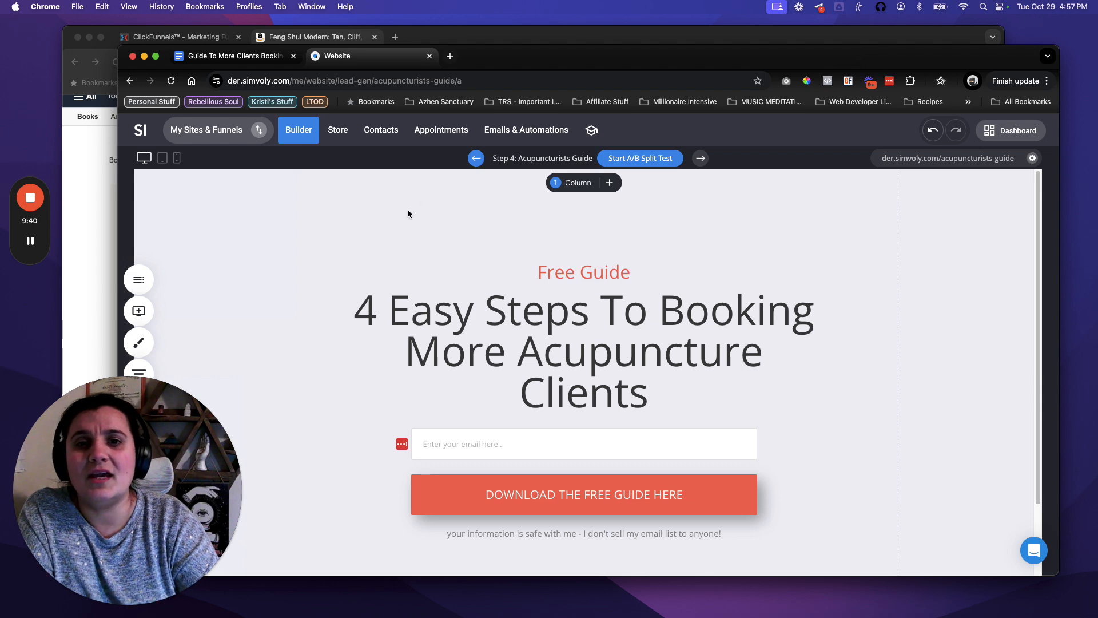
Open the Thank You + Video funnel step and delete the COMPANY text above its heading.
click(140, 369)
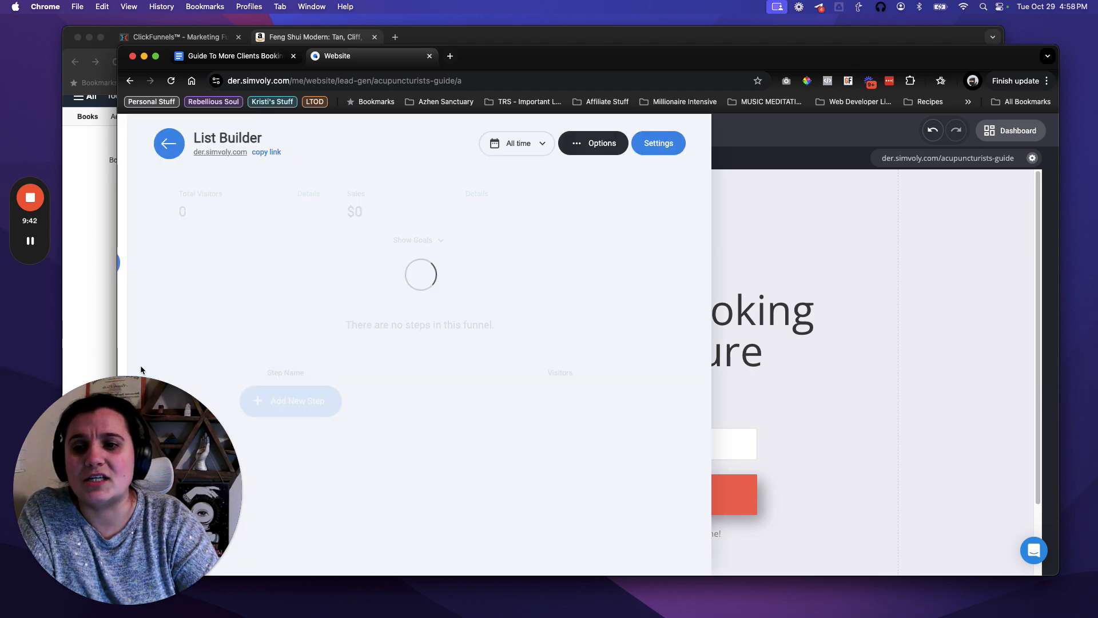
click(328, 363)
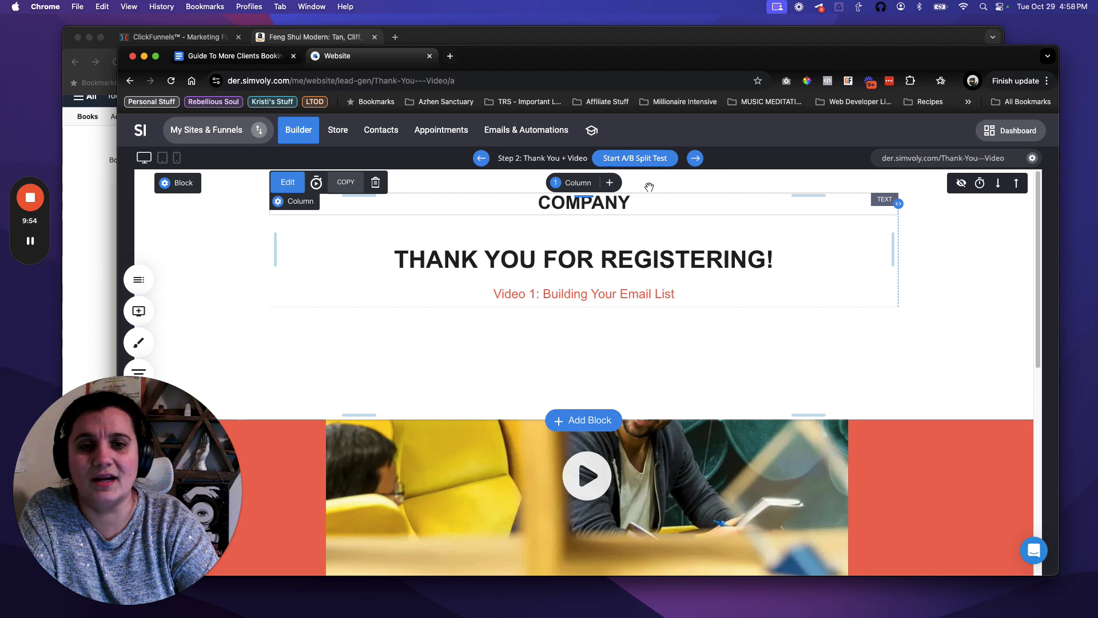
click(629, 206)
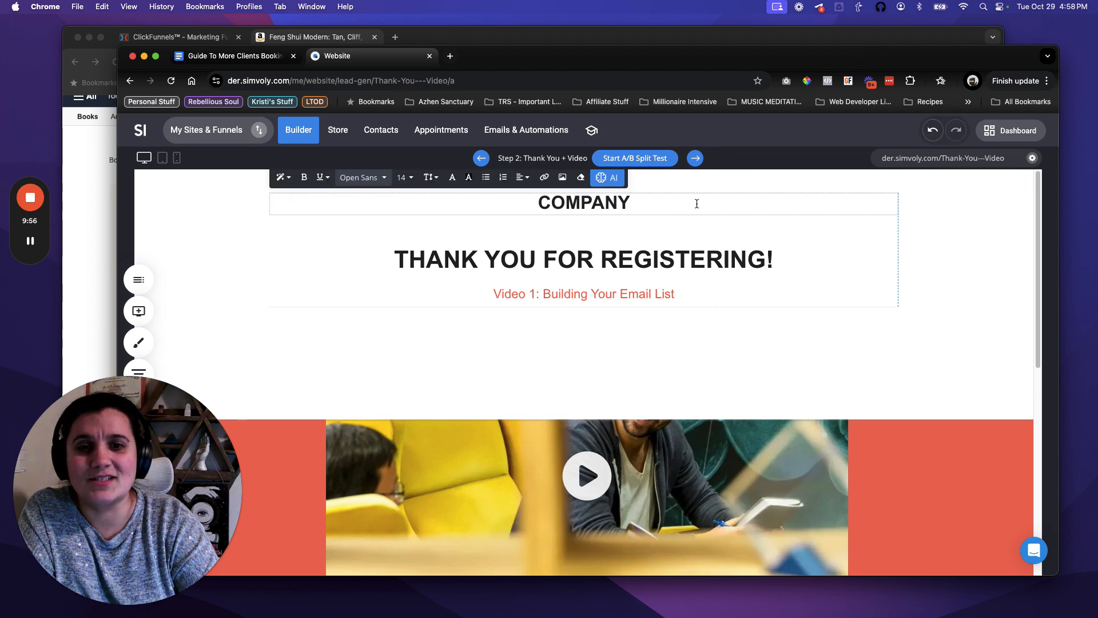
click(806, 224)
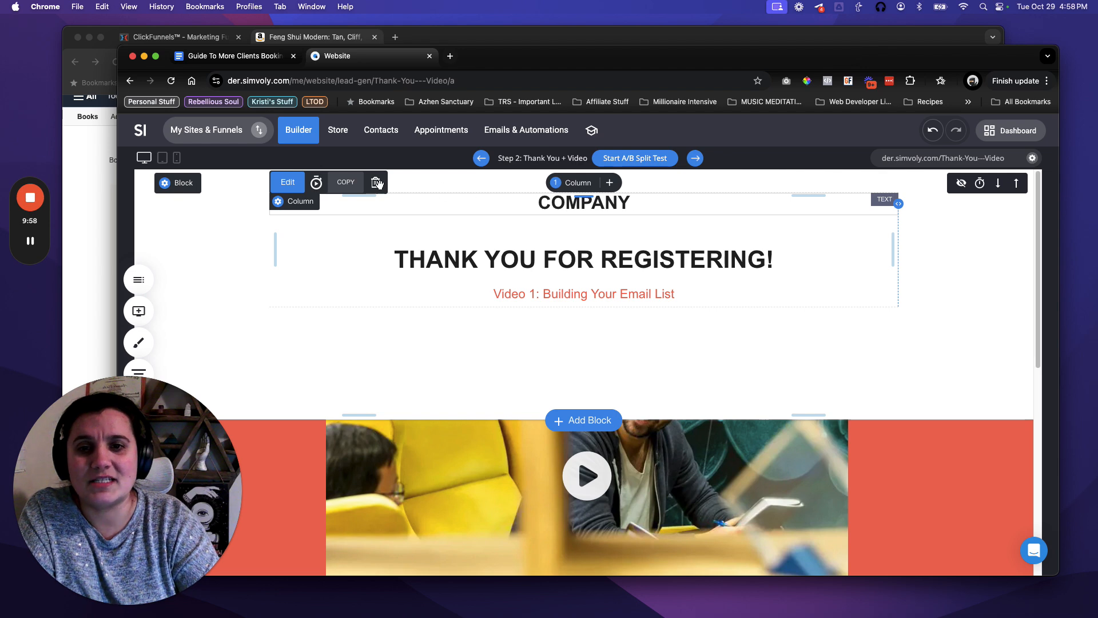
click(377, 184)
click(618, 345)
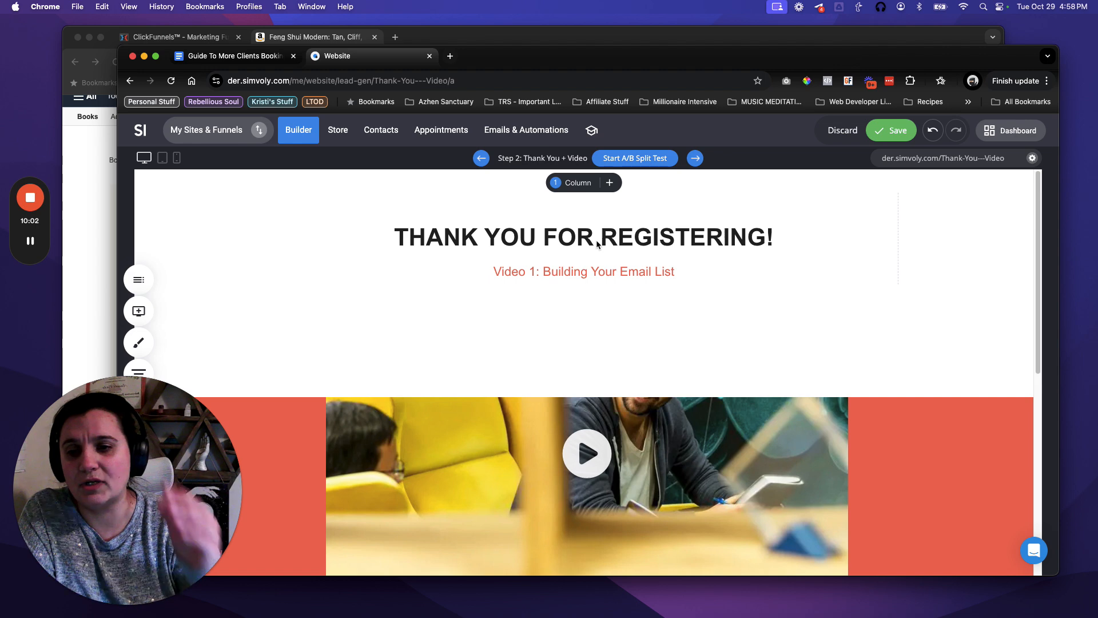
Shorten the main heading from 'THANK YOU FOR REGISTERING!' to 'THANK YOU!'.
click(633, 246)
double_click(617, 241)
click(572, 238)
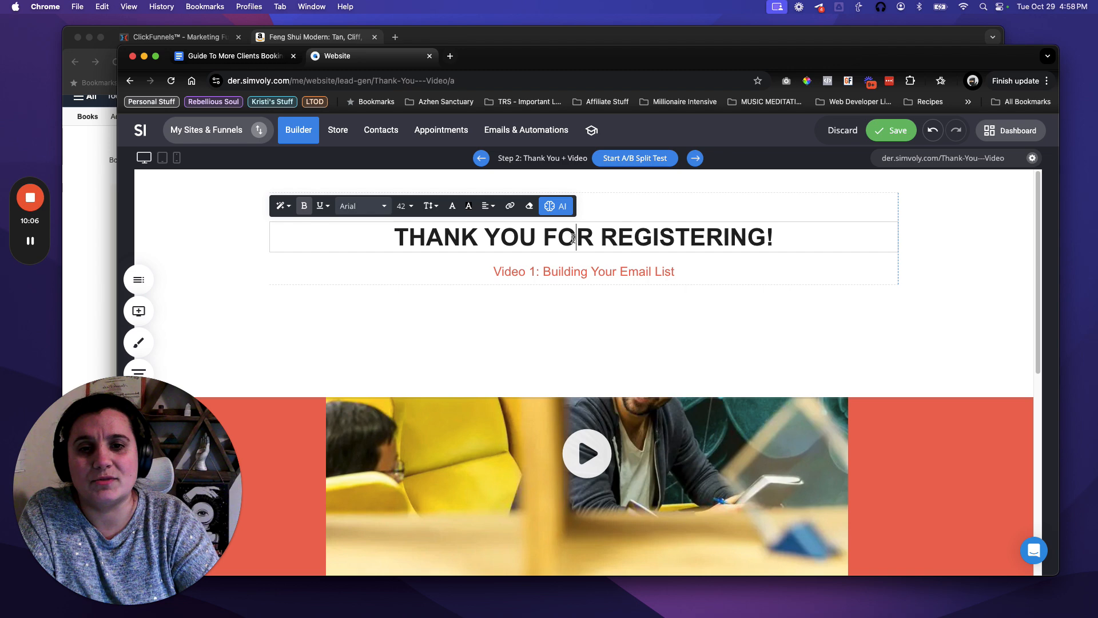
drag(545, 235, 781, 235)
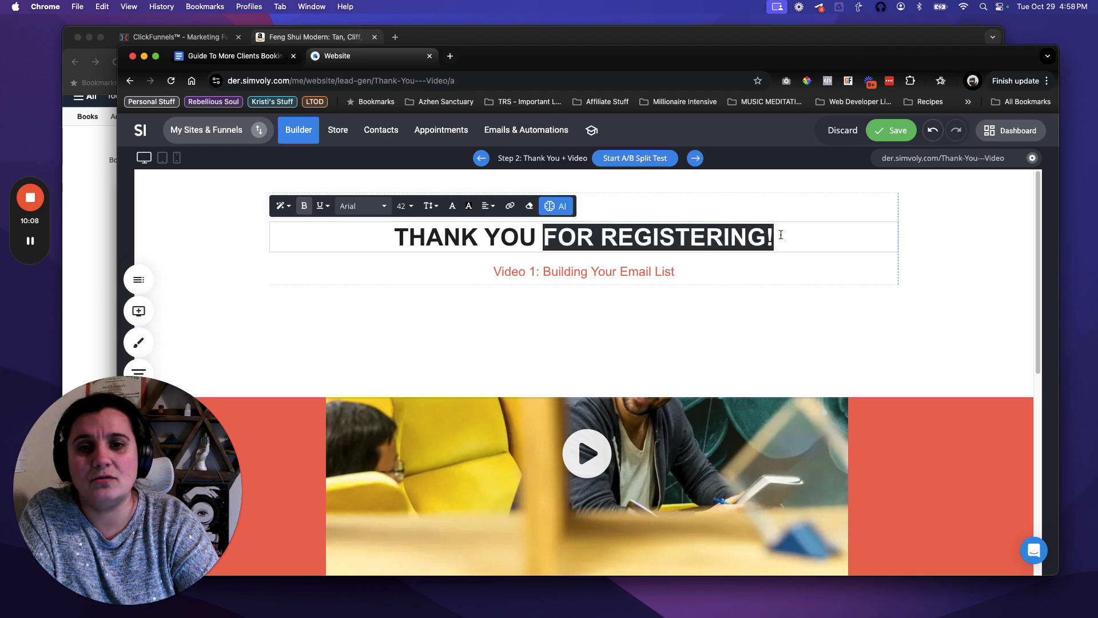
key(BackSpace)
key(BackSpace)
text(!)
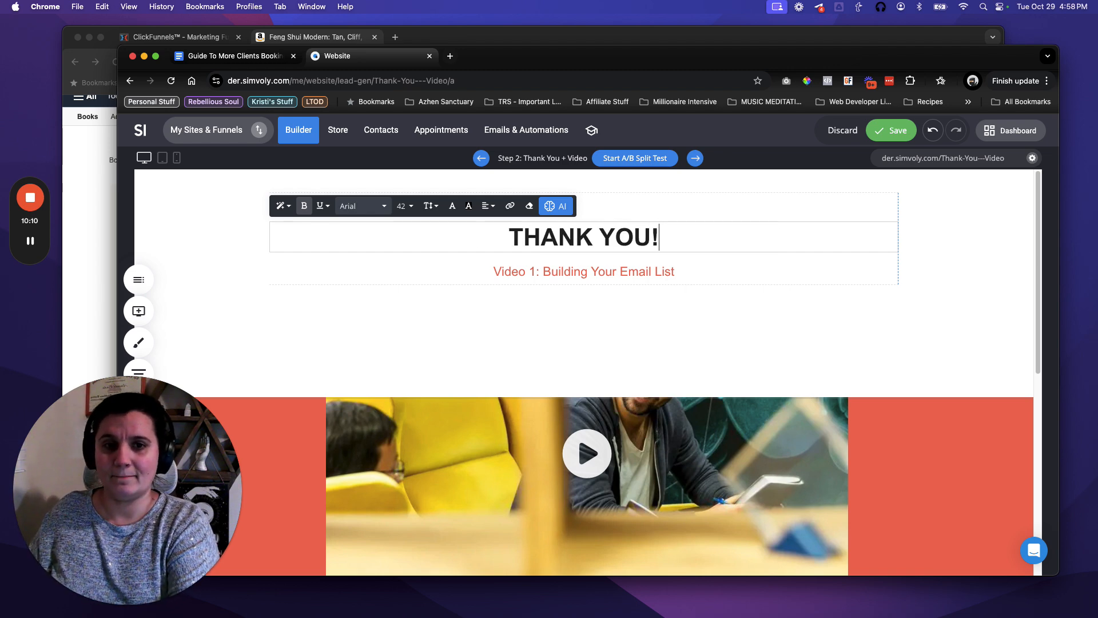
Rewrite the subtitle as 'Next Step: Check Your Email Inbox' and add a 'Step 2:' line below.
double_click(524, 271)
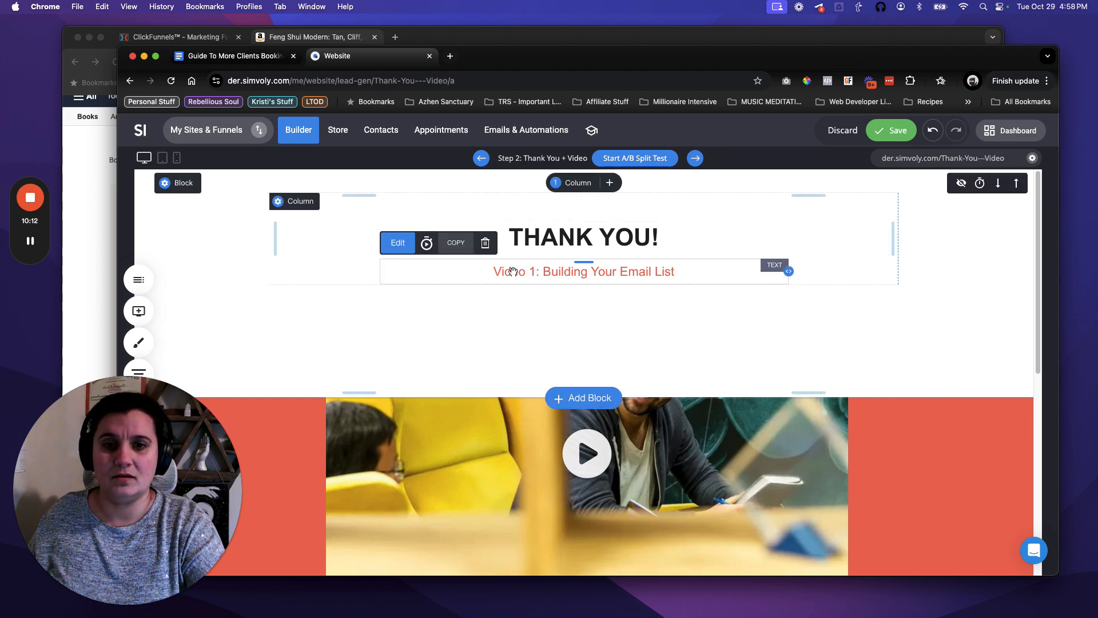
click(544, 270)
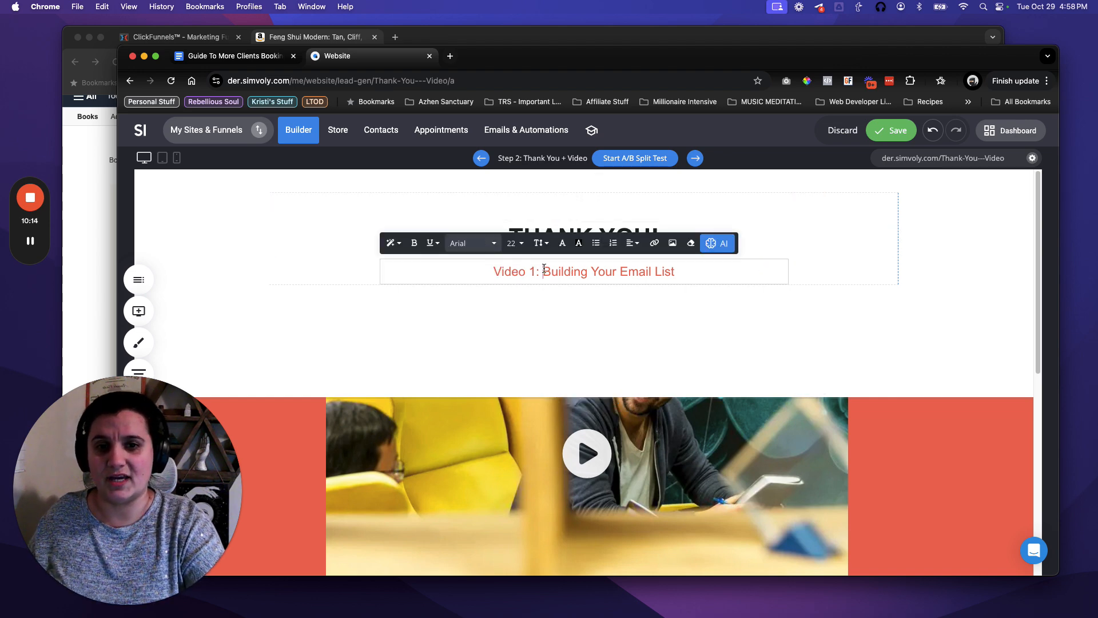
drag(535, 269, 483, 268)
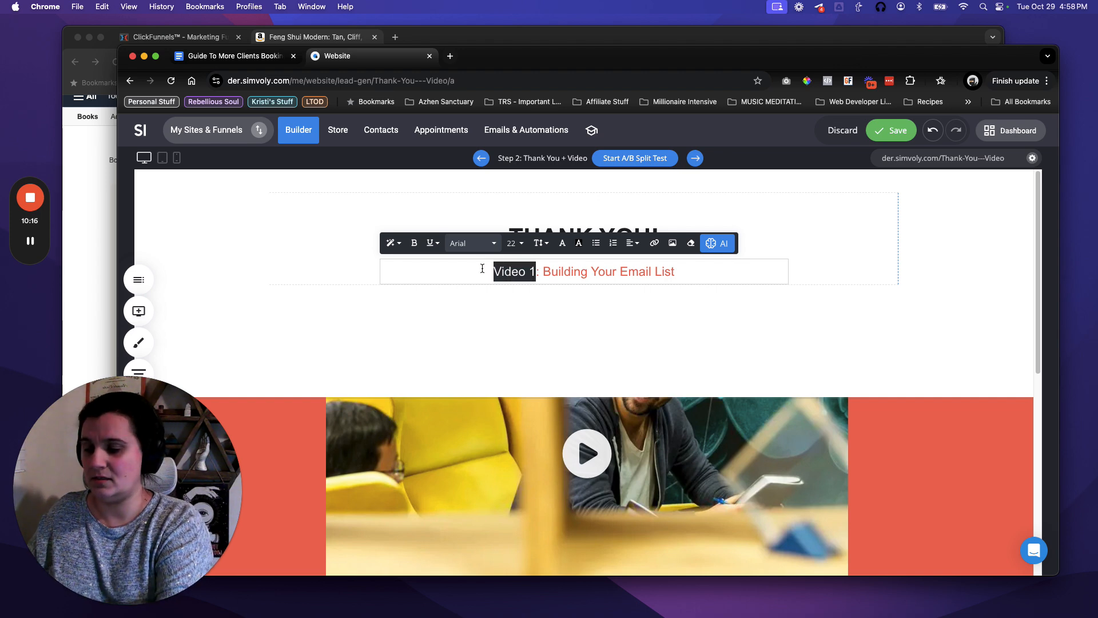
text(Step 1)
key(BackSpace)
key(BackSpace)
key(BackSpace)
key(BackSpace)
key(BackSpace)
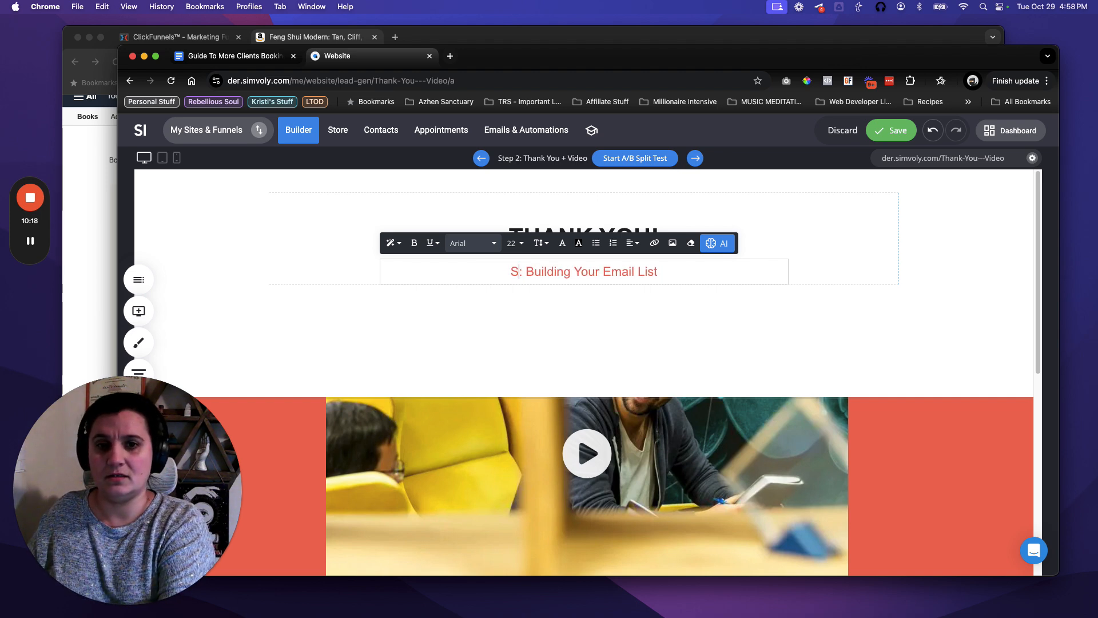
key(BackSpace)
text(Next Step)
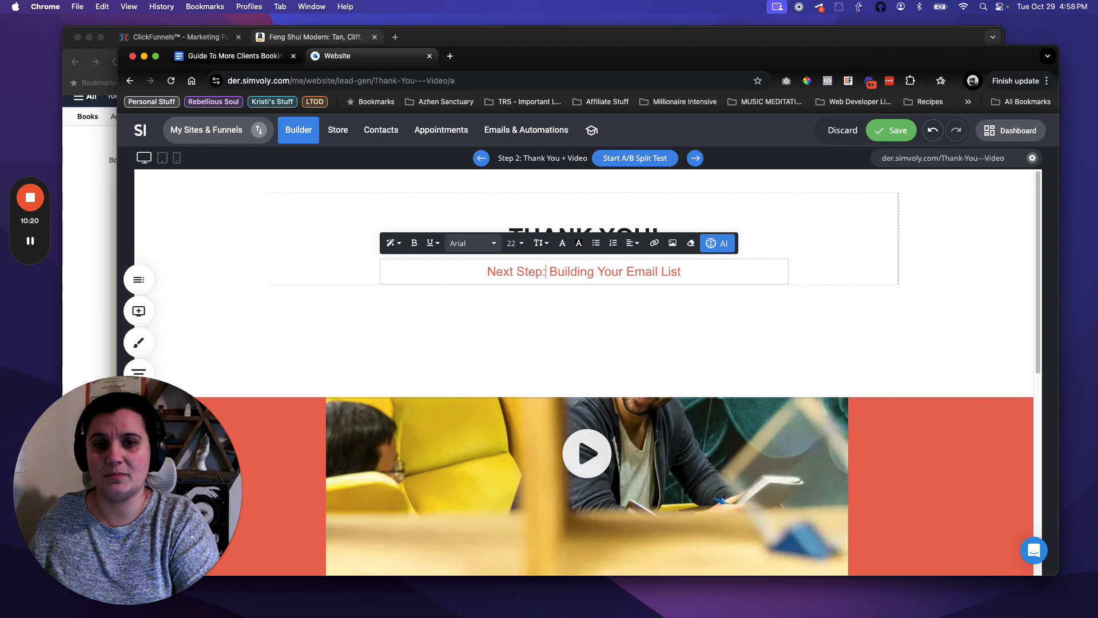
key(shift+alt+Right)
key(shift+alt+Right)
key(shift+alt+Right)
key(shift+alt+Right)
text(Ch)
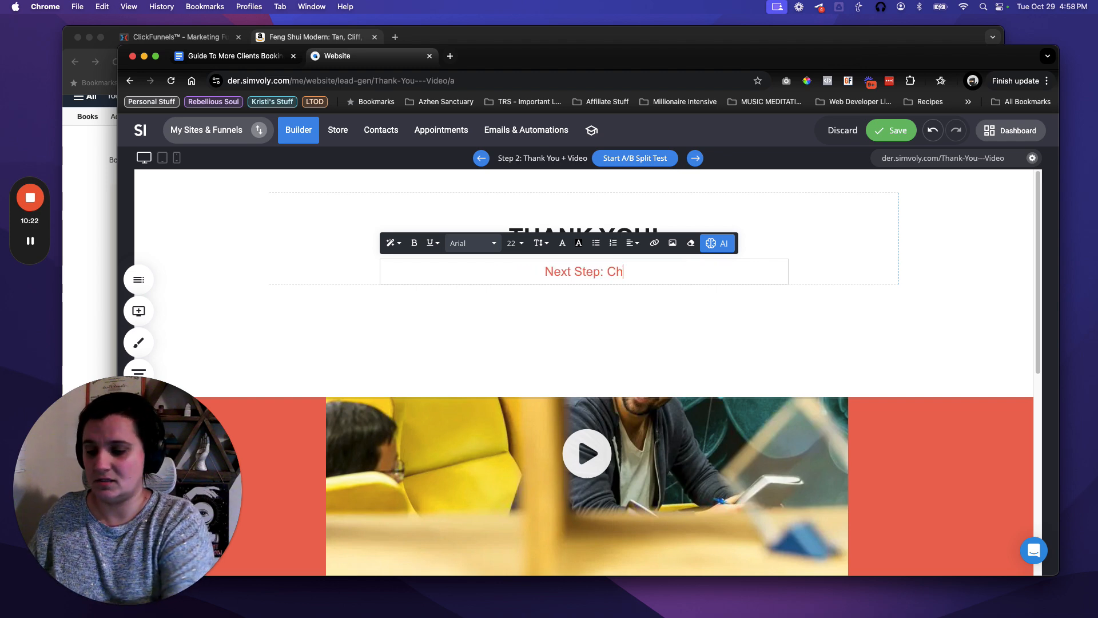
text(eck Your Email In)
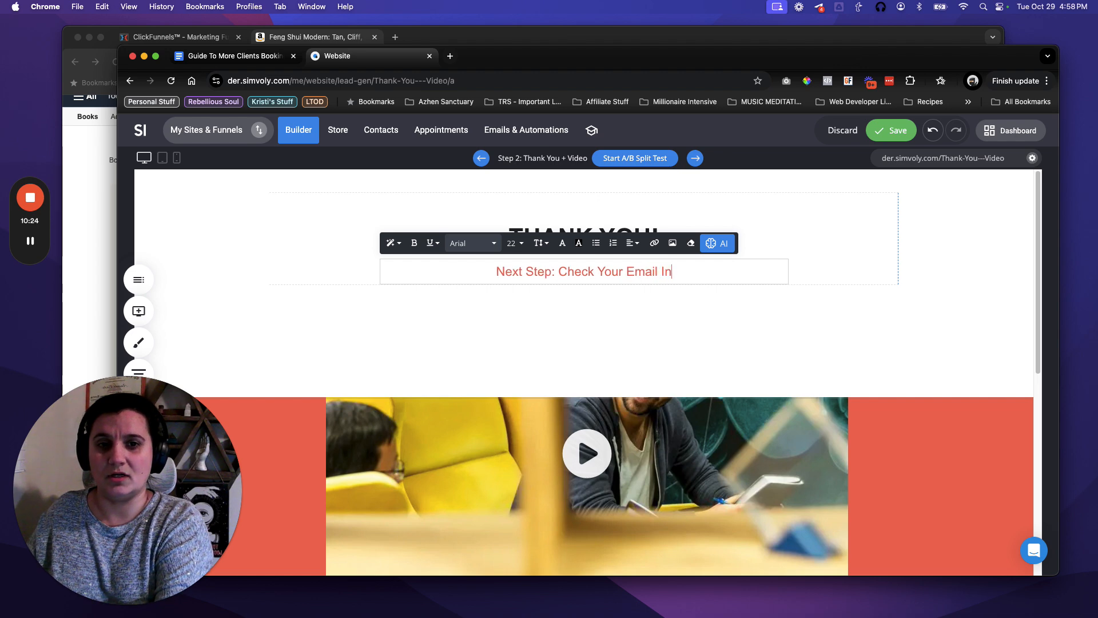
text(box)
key(Return)
text(S)
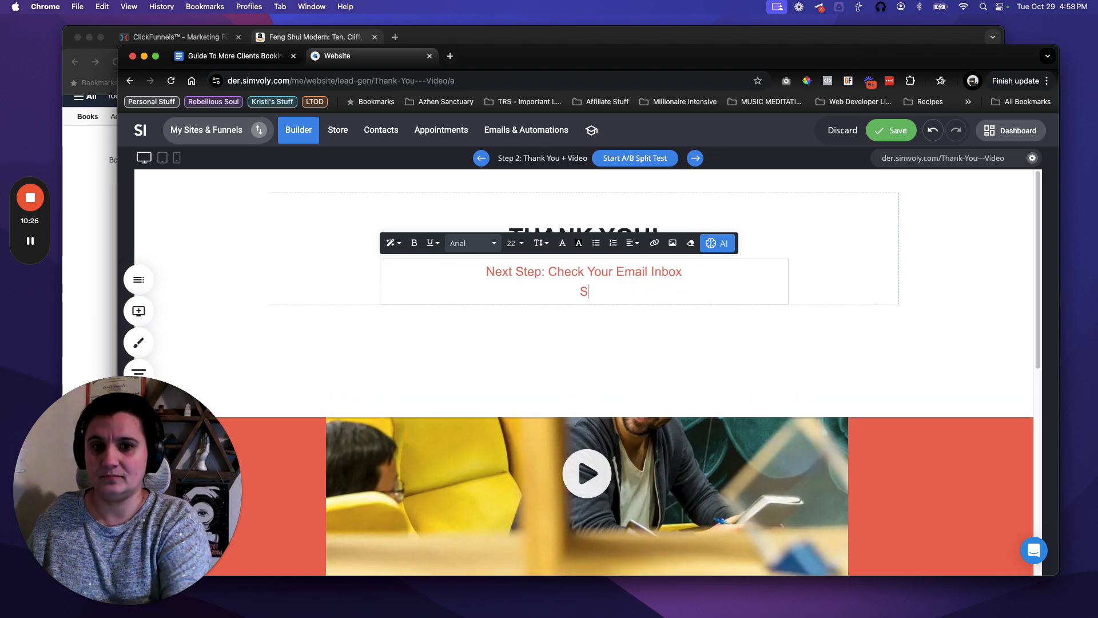
text(tep 2:)
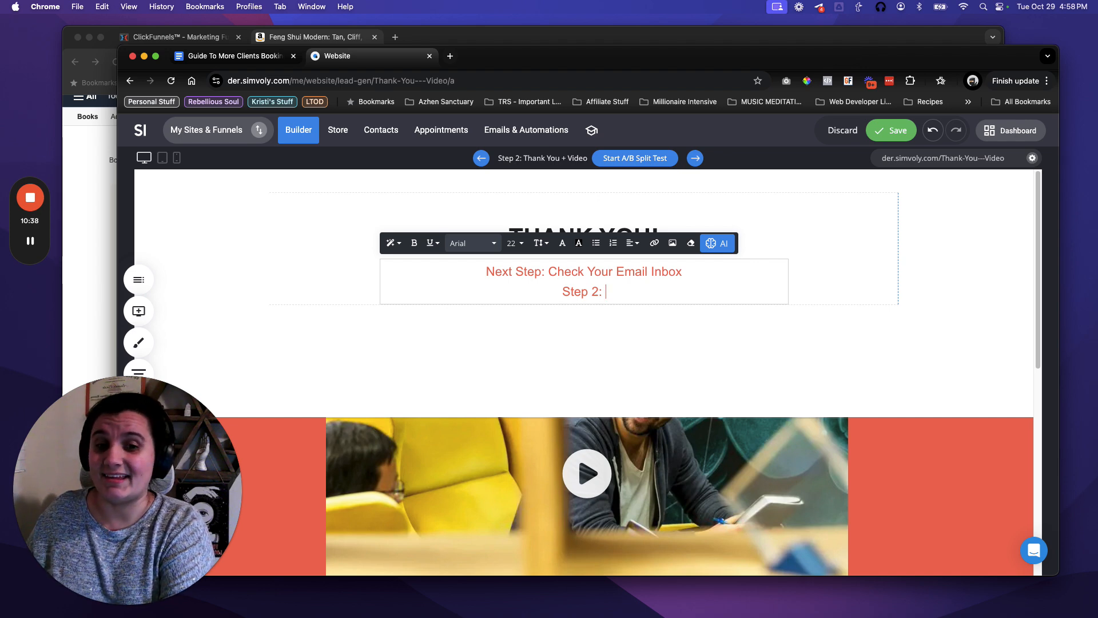
click(814, 461)
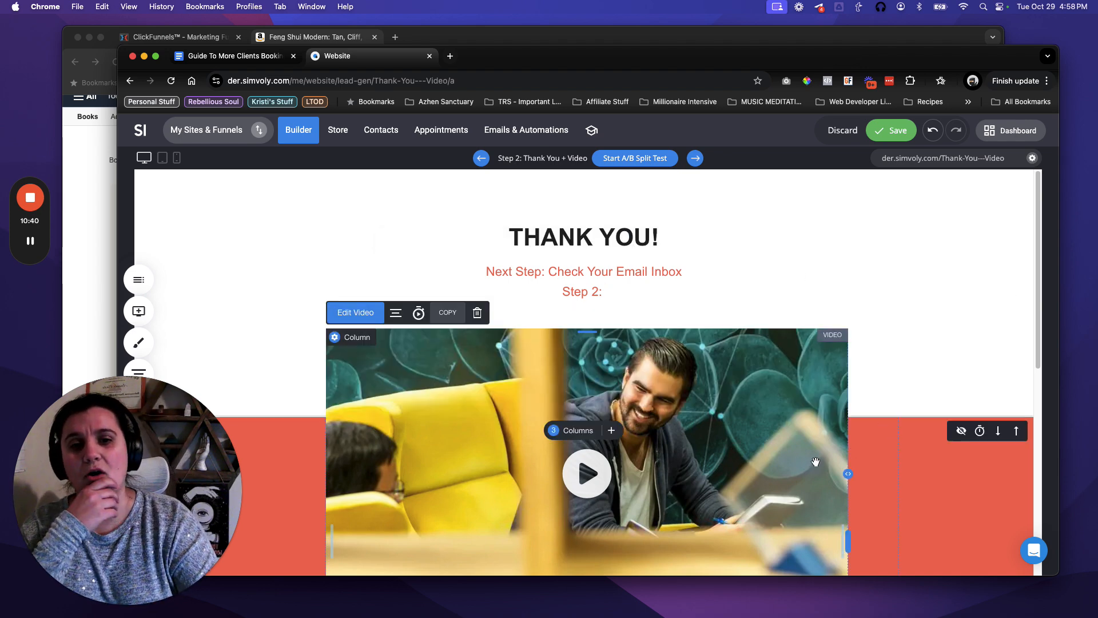
scroll(803, 456, down, 1)
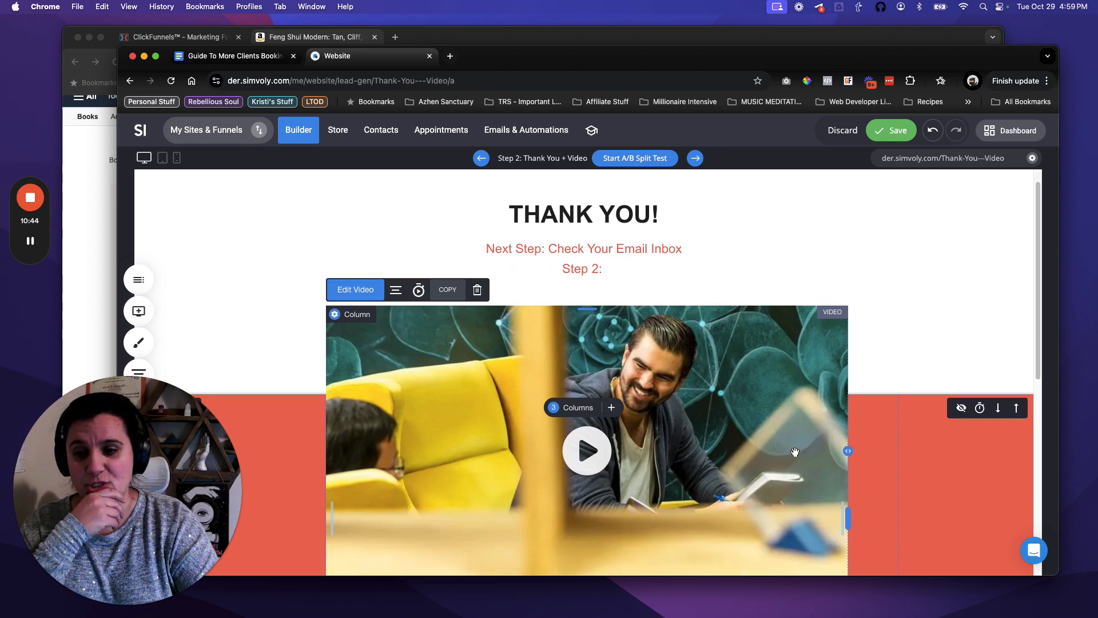
scroll(875, 452, down, 2)
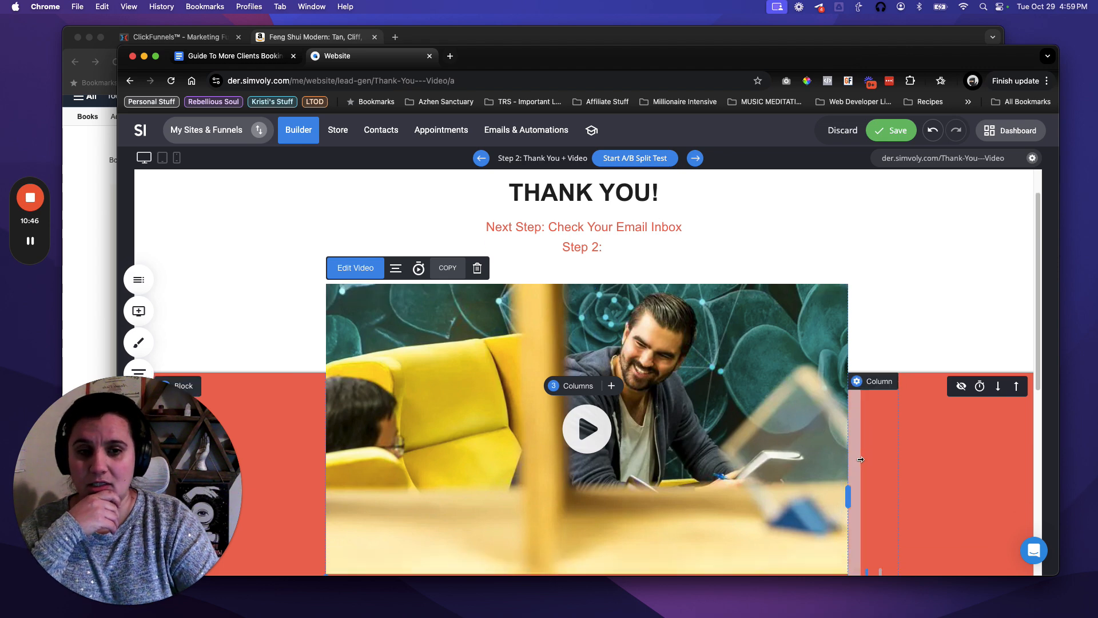
scroll(886, 453, down, 3)
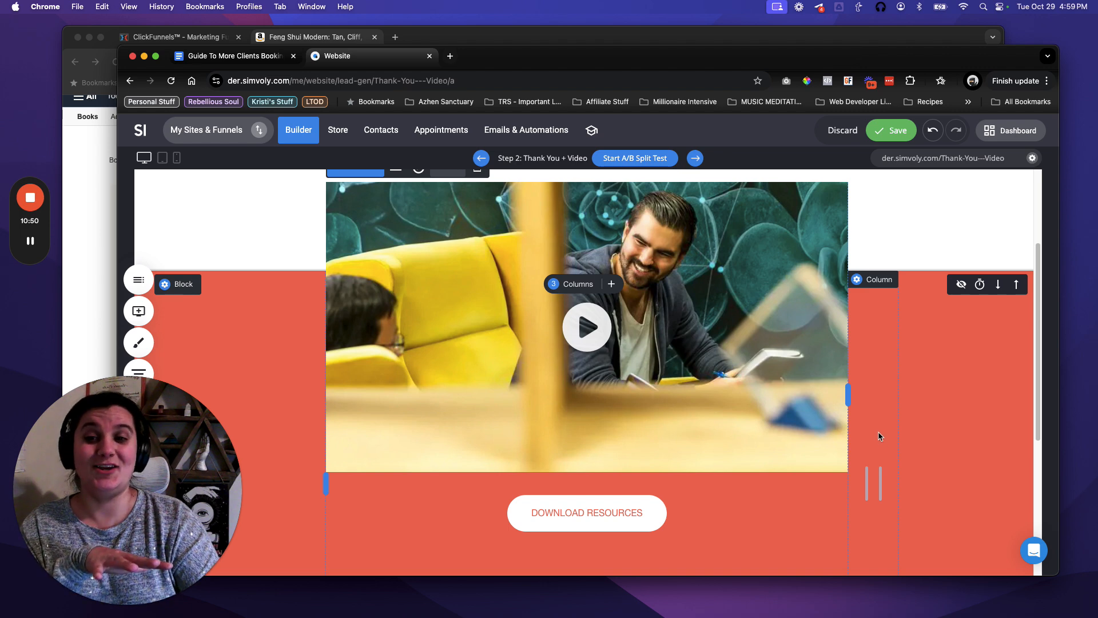
scroll(881, 434, up, 4)
scroll(879, 434, down, 6)
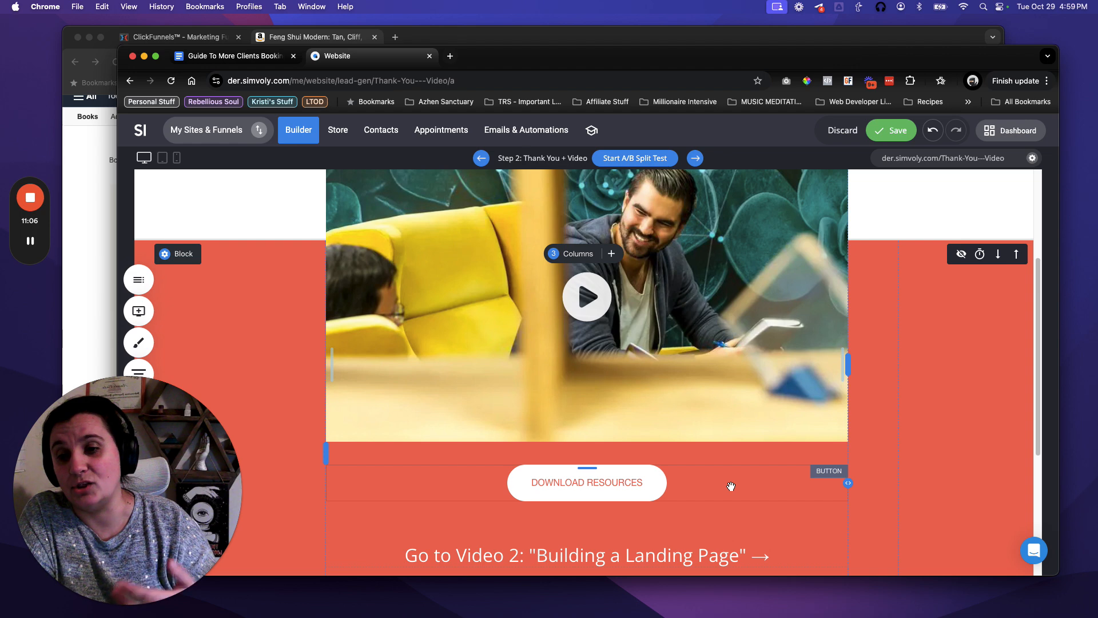
scroll(731, 487, down, 3)
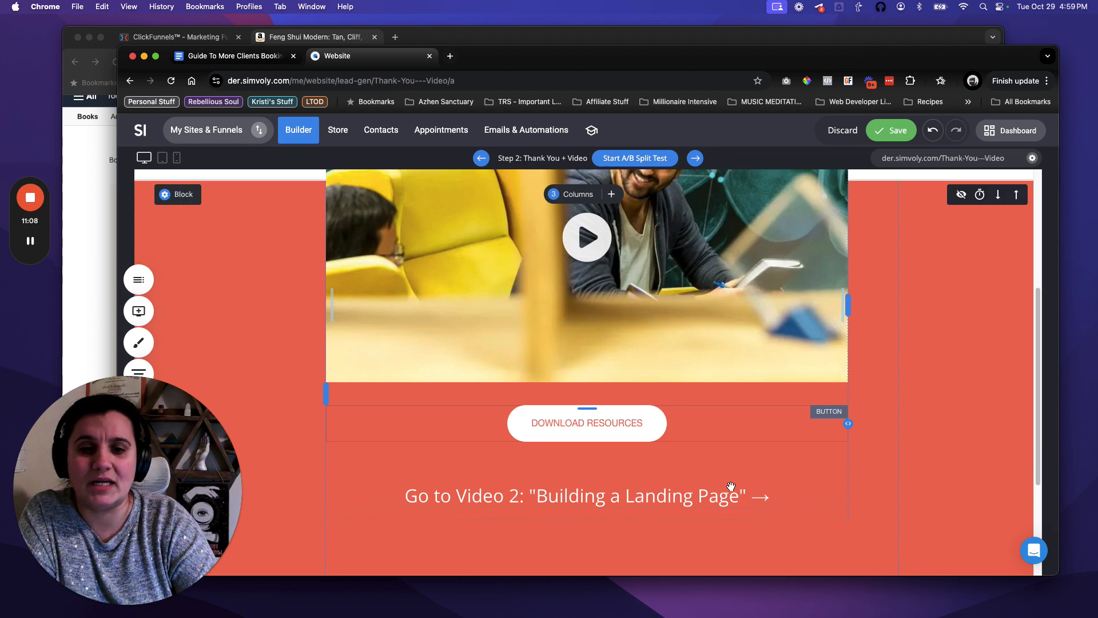
scroll(771, 479, down, 2)
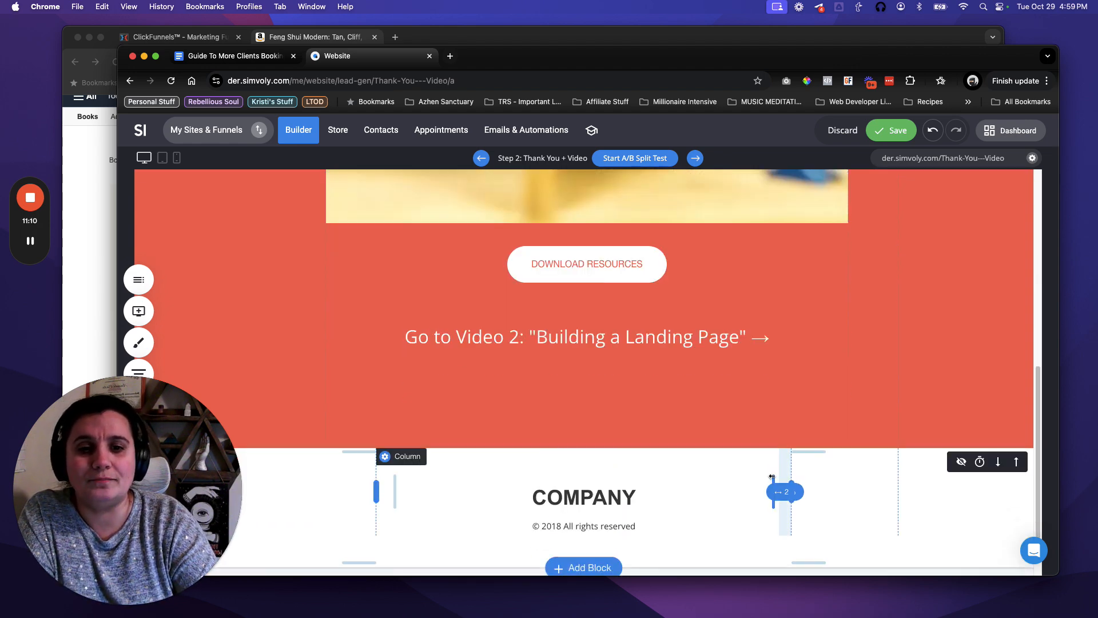
scroll(784, 478, up, 8)
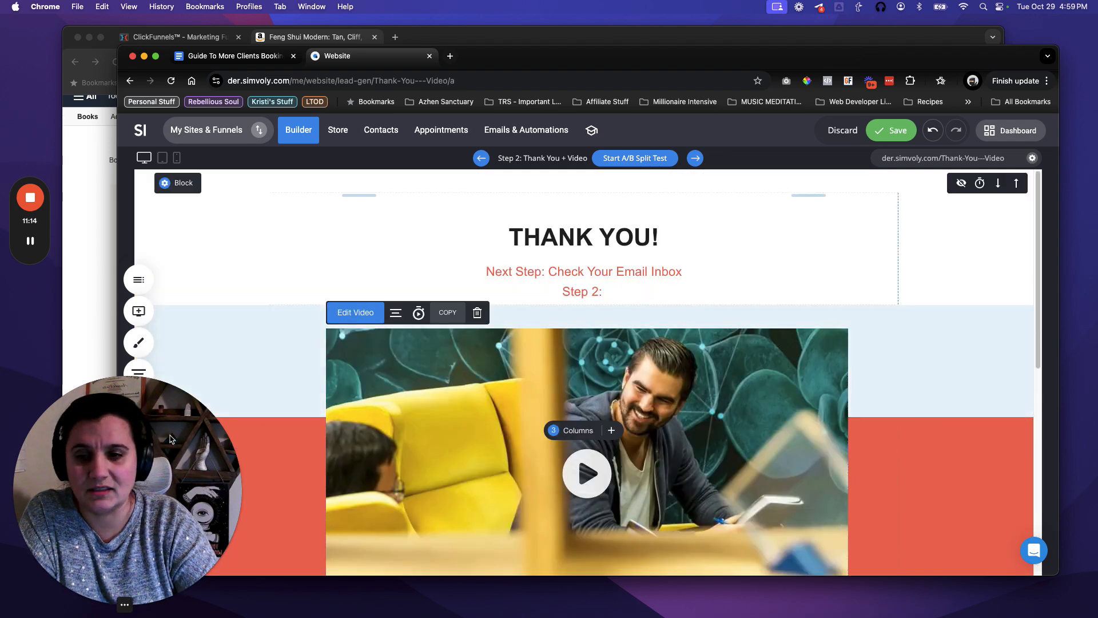
drag(129, 483, 143, 243)
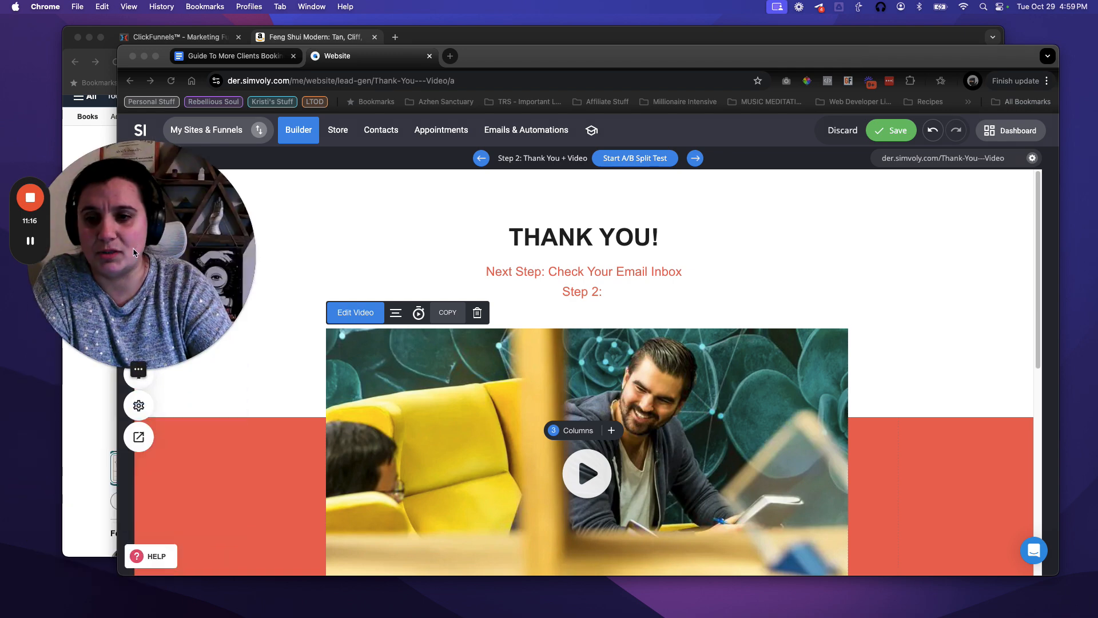
Delete the red video section from the thank-you page.
click(188, 446)
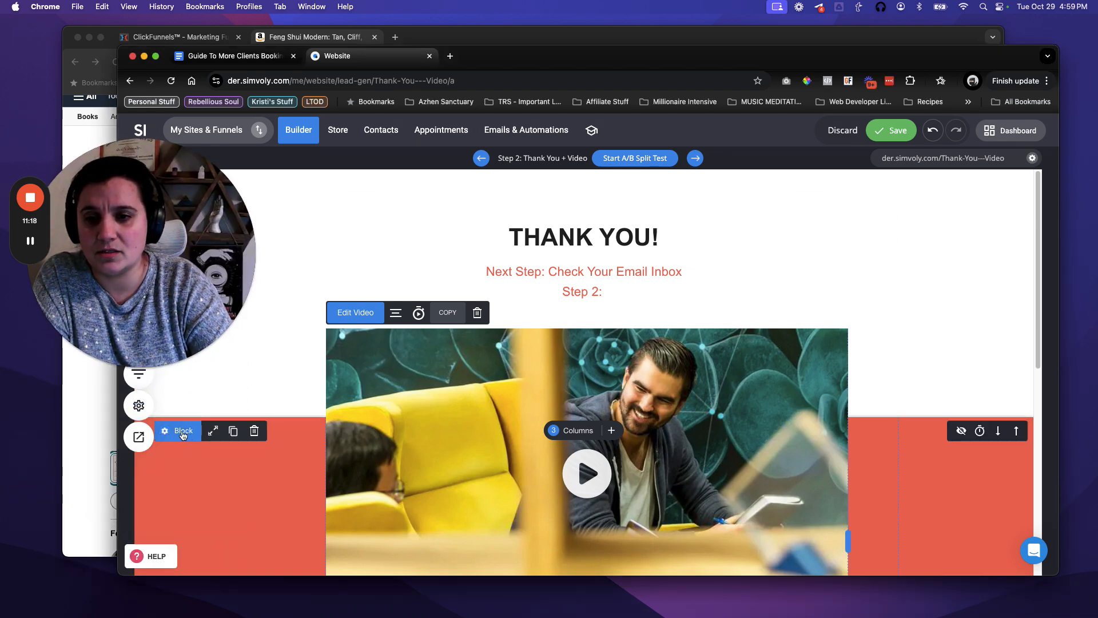
click(255, 432)
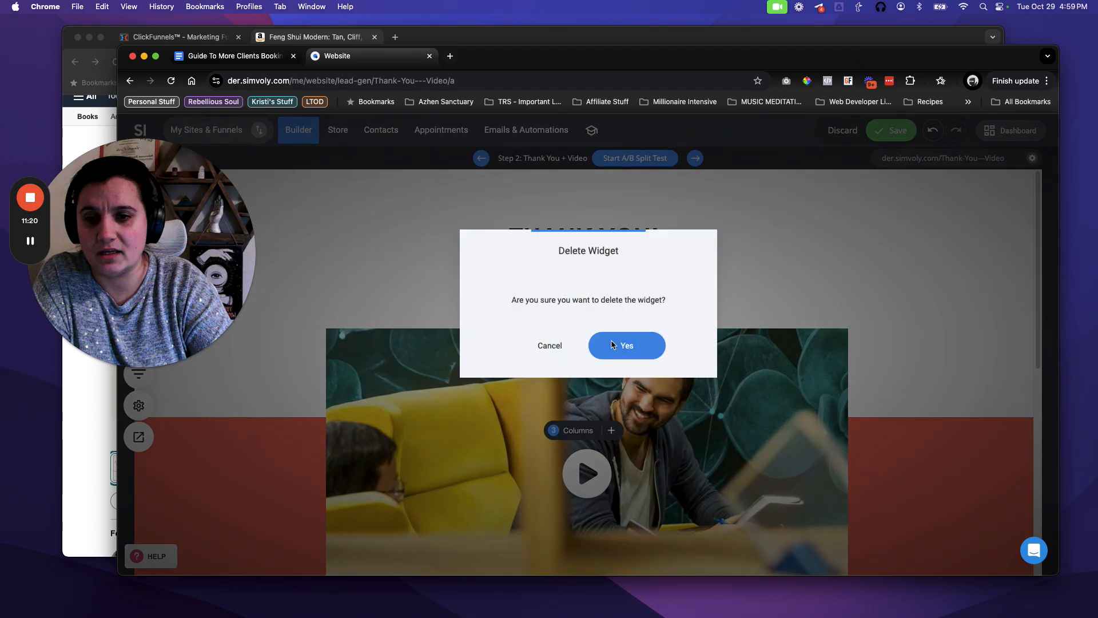
click(625, 345)
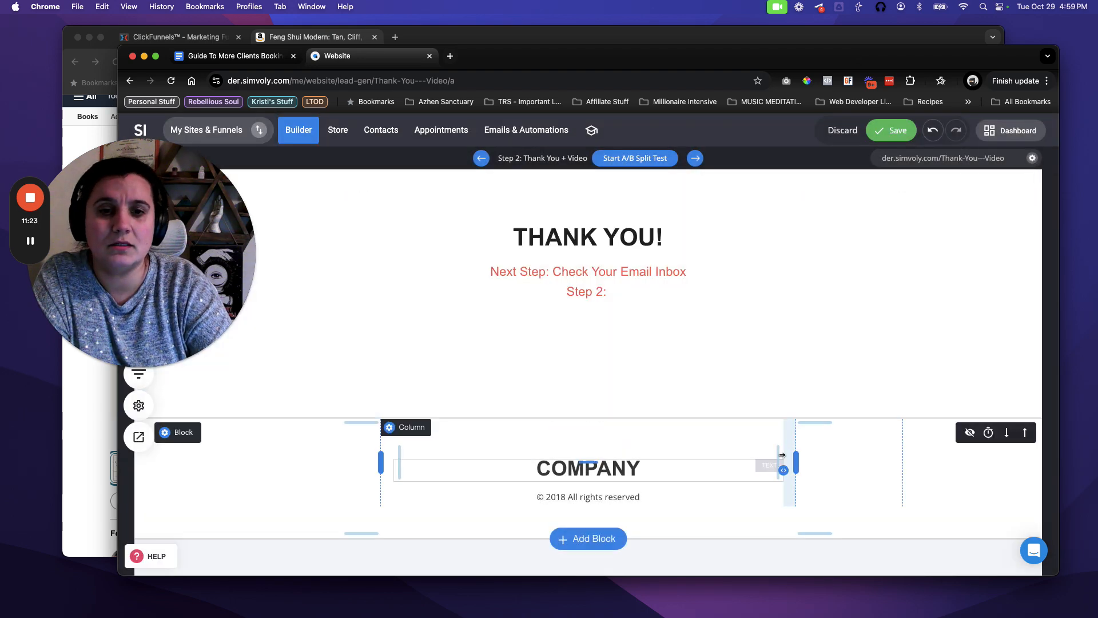
Erase the 'Step 2:' line, leaving only the email-inbox subtitle.
click(635, 292)
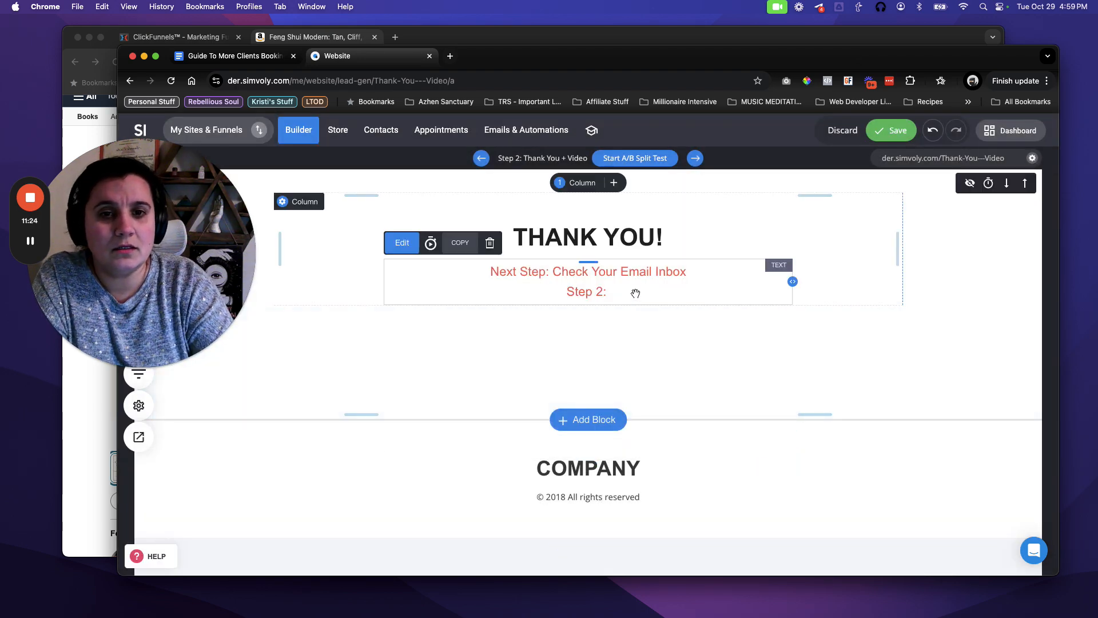
click(636, 291)
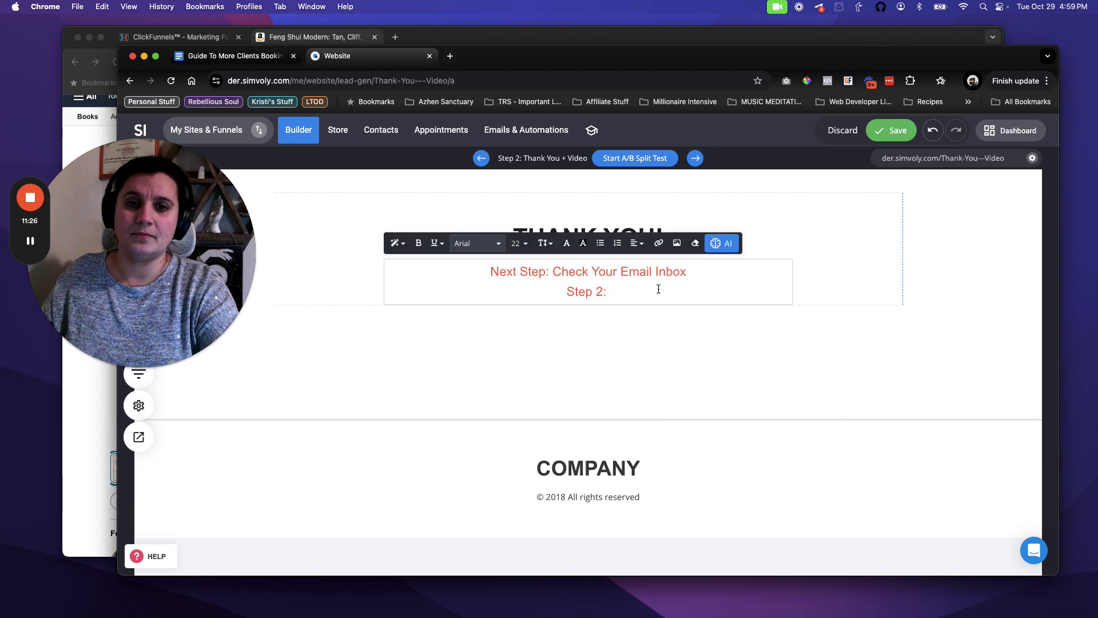
key(BackSpace)
key(BackSpace)
key(BackSpace)
key(BackSpace)
key(BackSpace)
key(BackSpace)
key(BackSpace)
key(BackSpace)
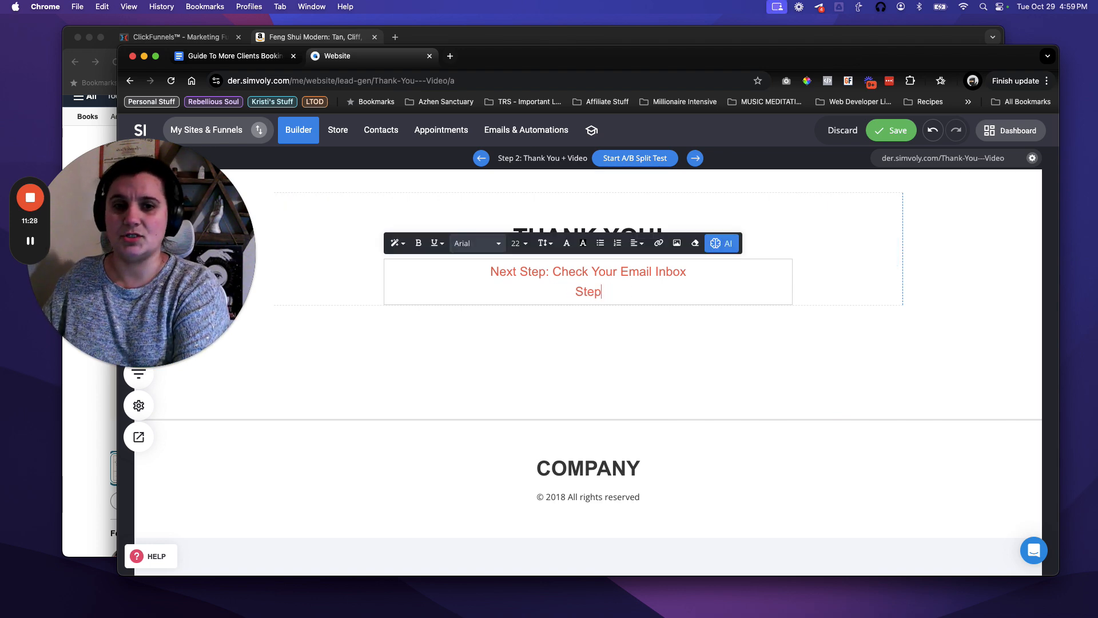
click(632, 311)
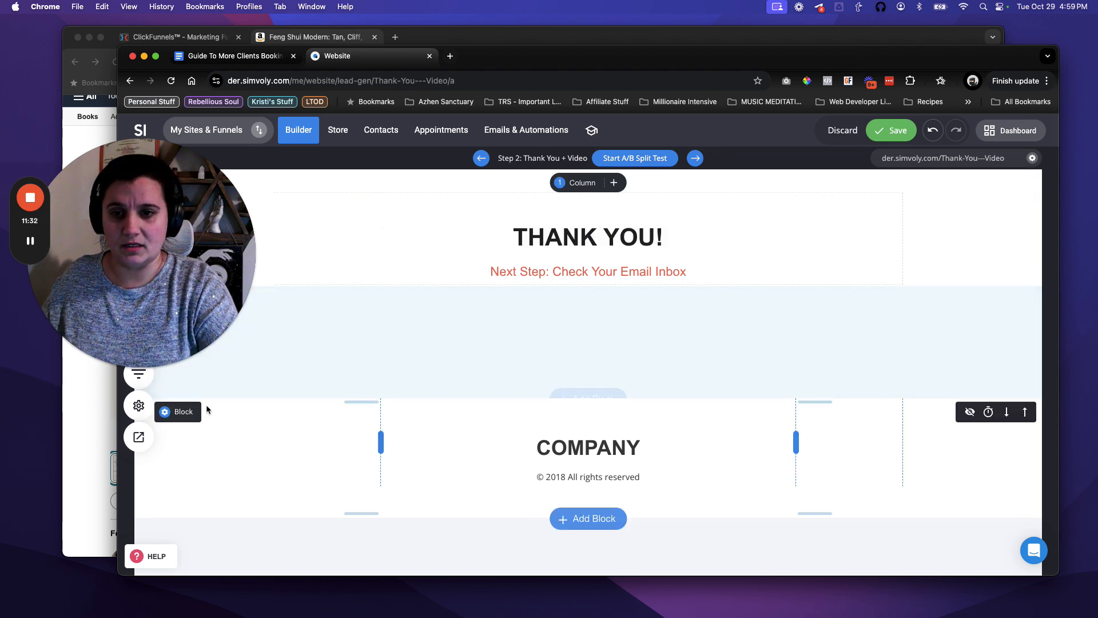
Start adding a block above the footer and browse the Call To Action templates.
click(599, 399)
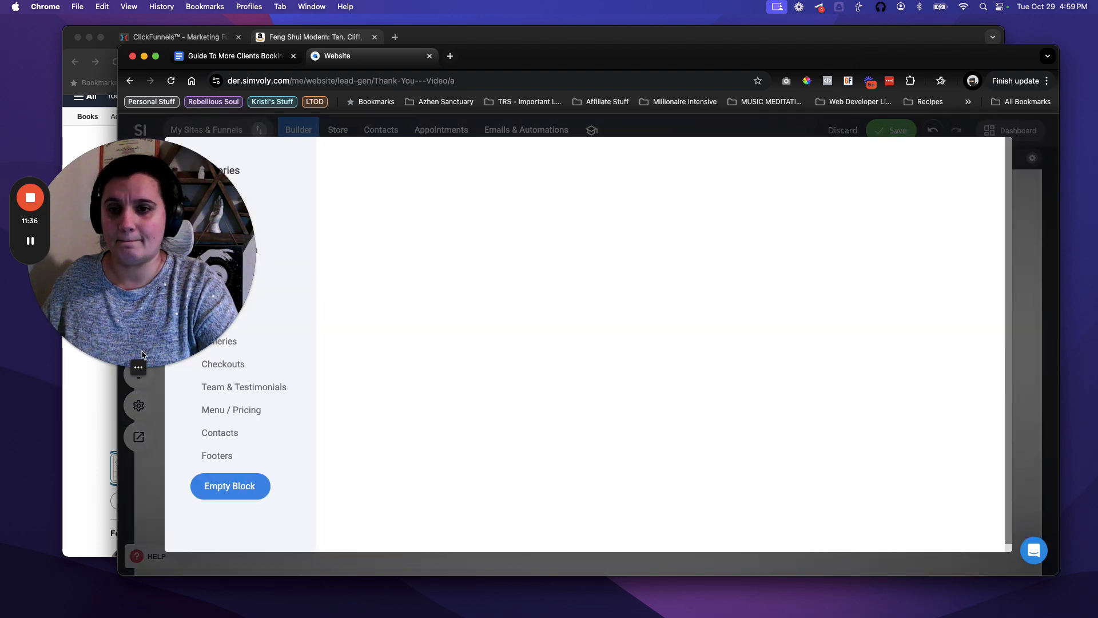
click(123, 369)
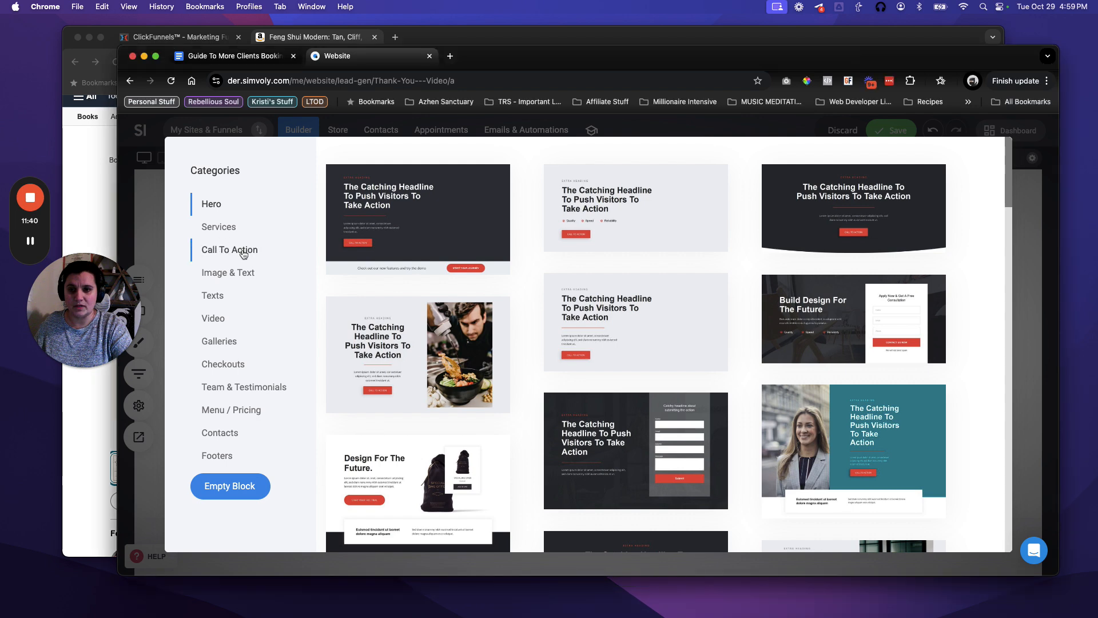
click(242, 251)
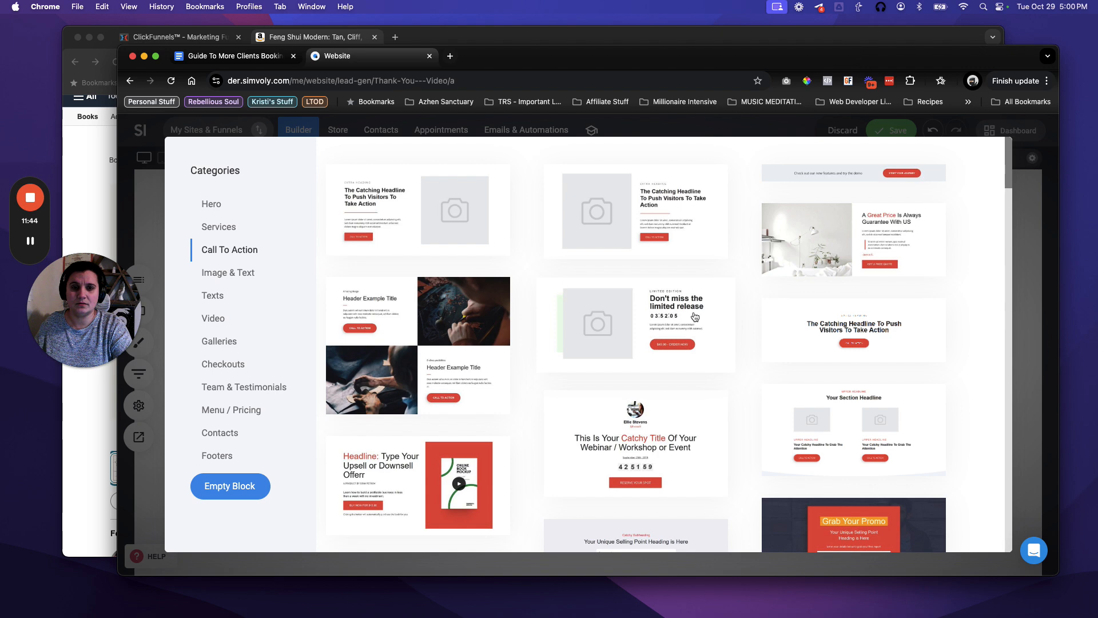
scroll(723, 309, down, 5)
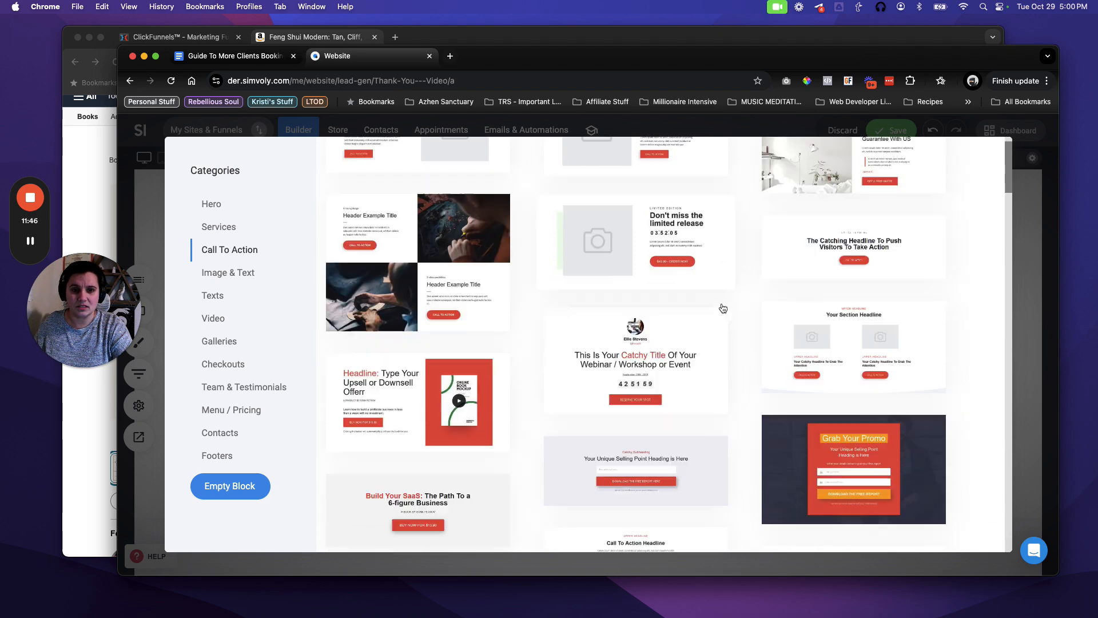
scroll(722, 308, down, 1)
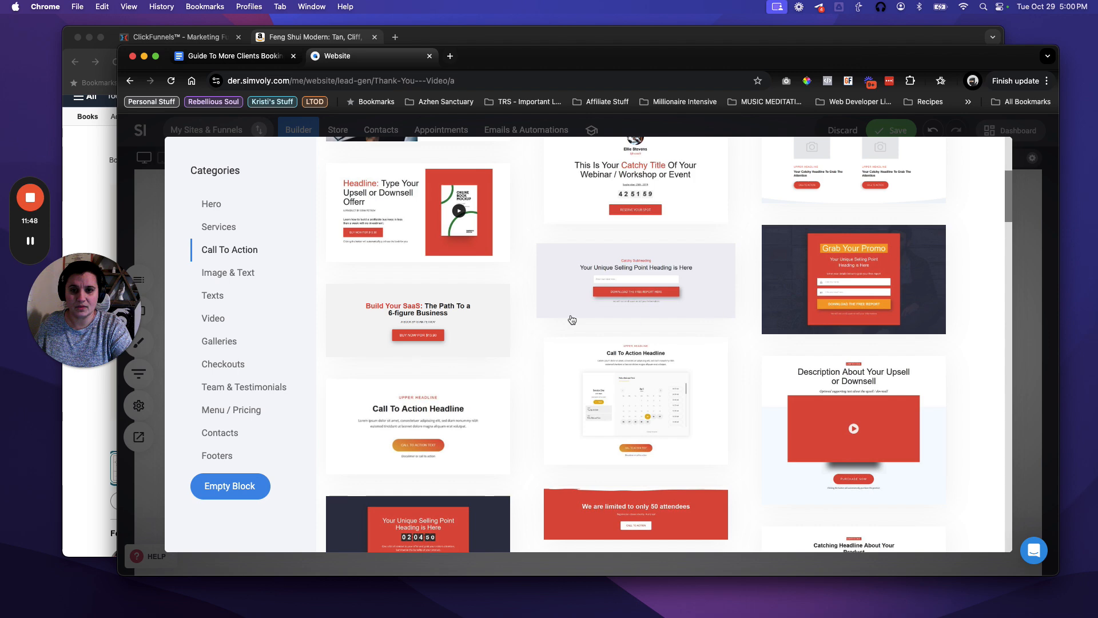
scroll(542, 315, down, 3)
scroll(543, 319, down, 10)
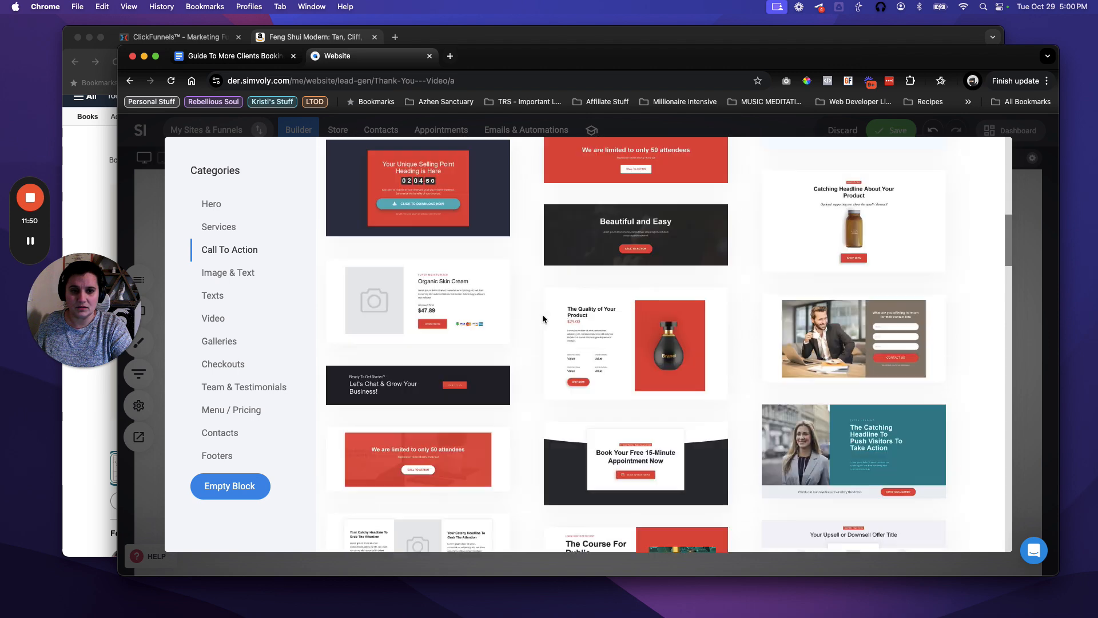
scroll(542, 316, down, 15)
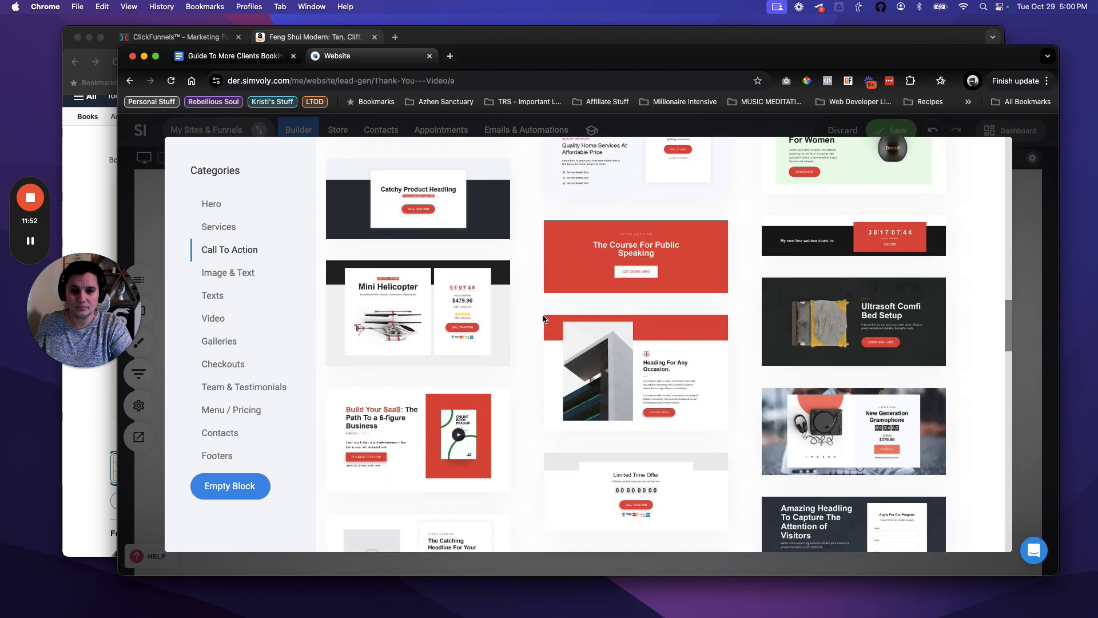
scroll(542, 314, down, 12)
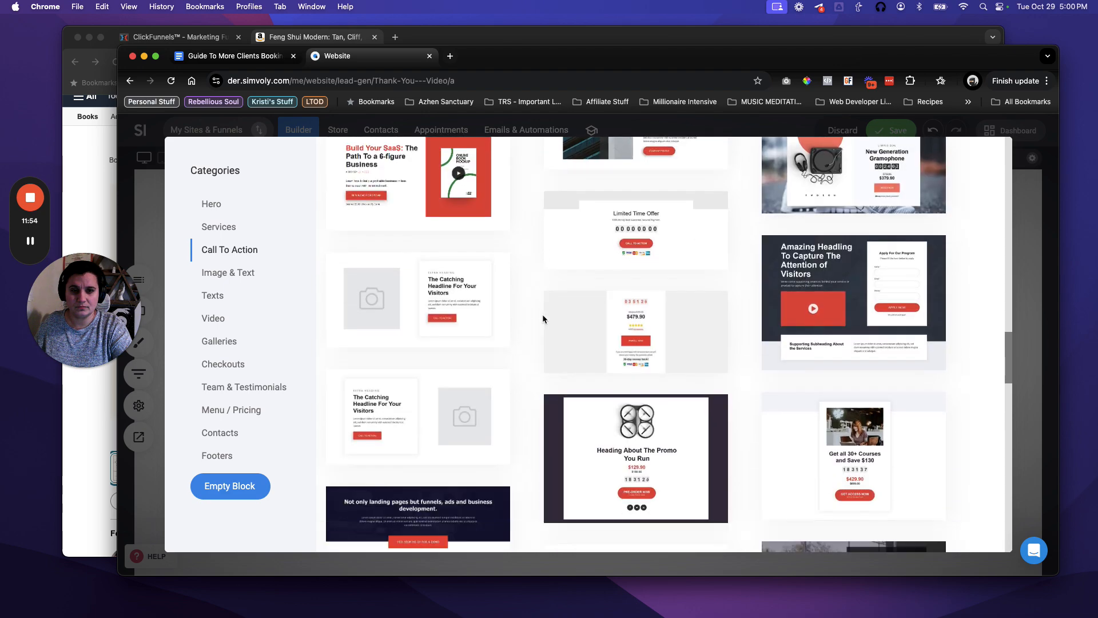
scroll(544, 319, down, 10)
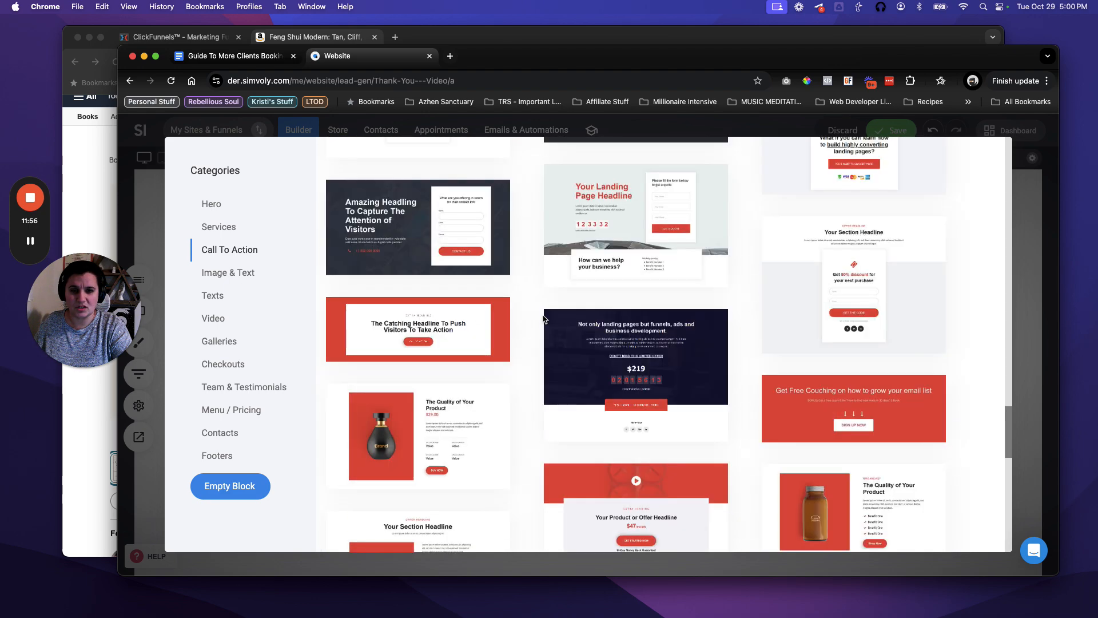
scroll(544, 318, down, 10)
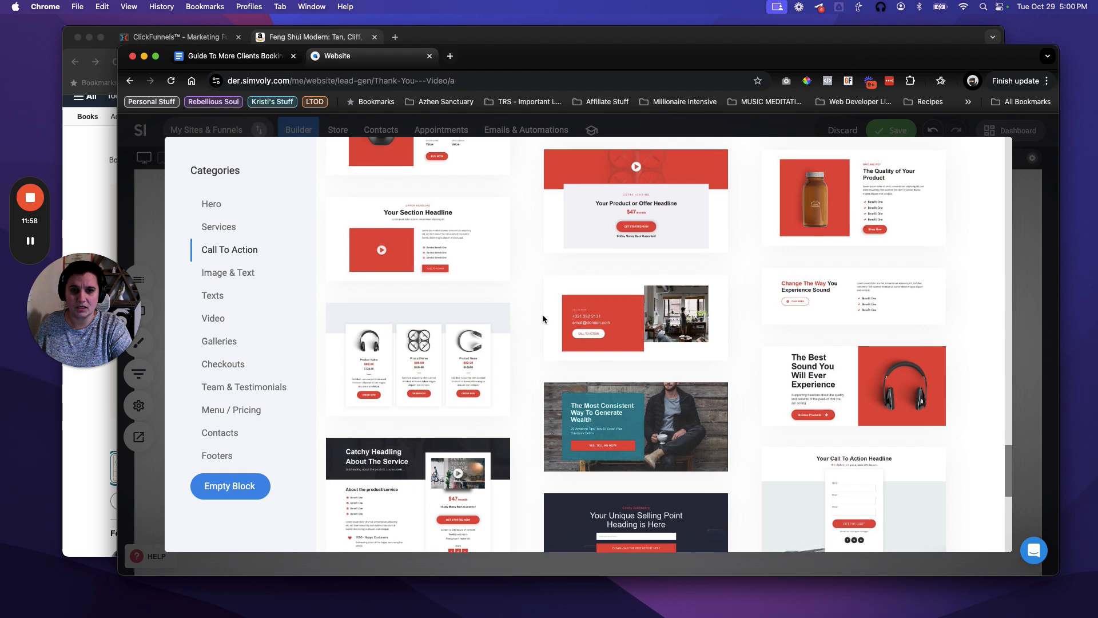
scroll(543, 319, down, 8)
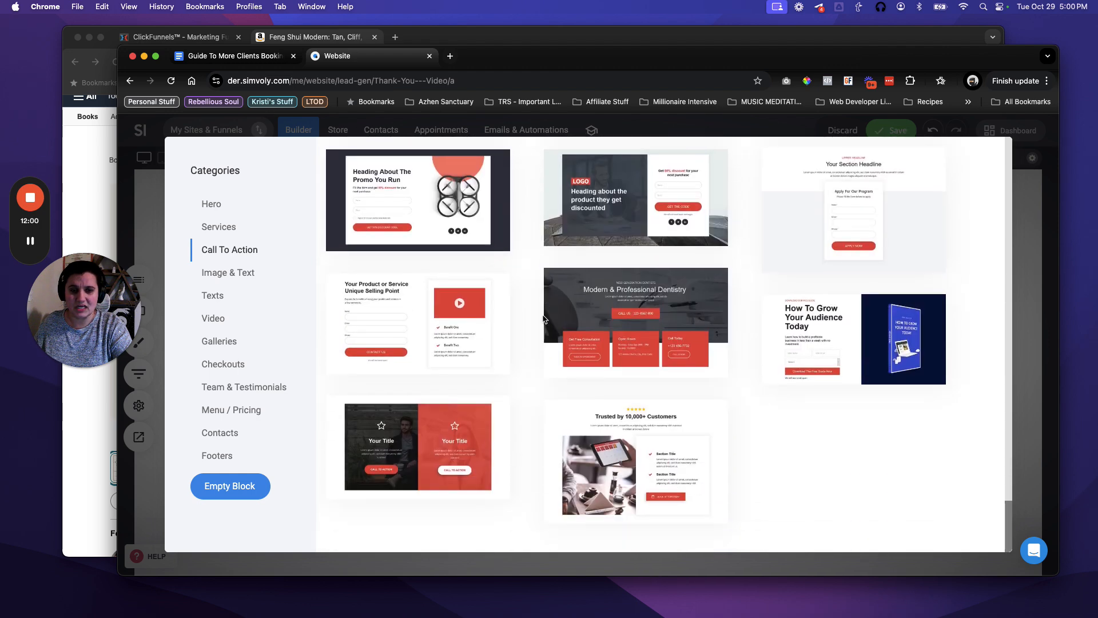
scroll(532, 257, down, 10)
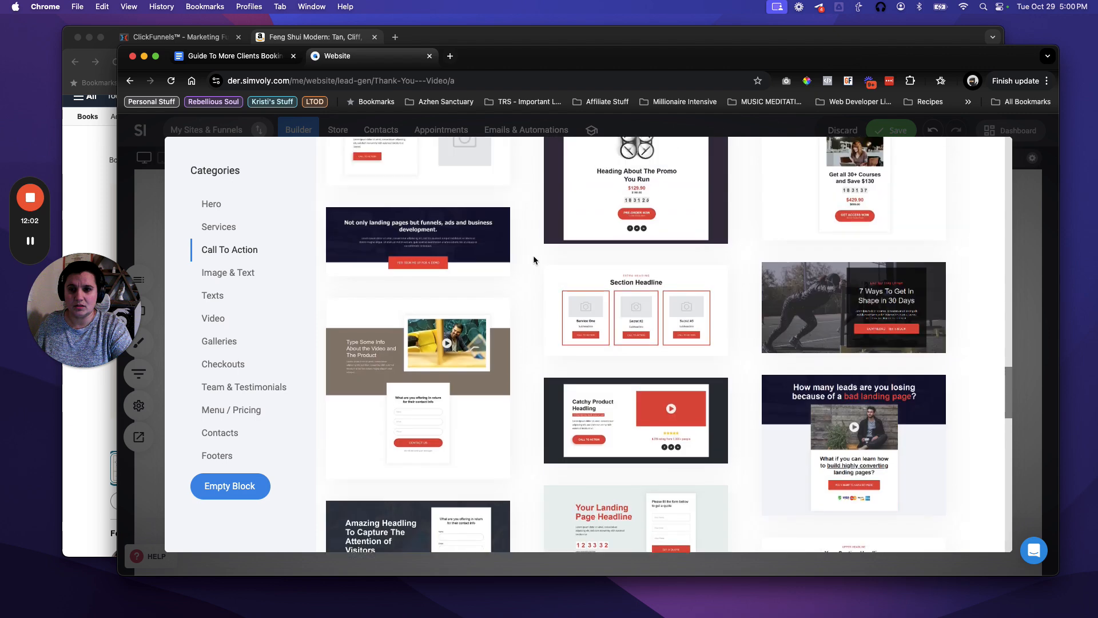
scroll(534, 255, up, 8)
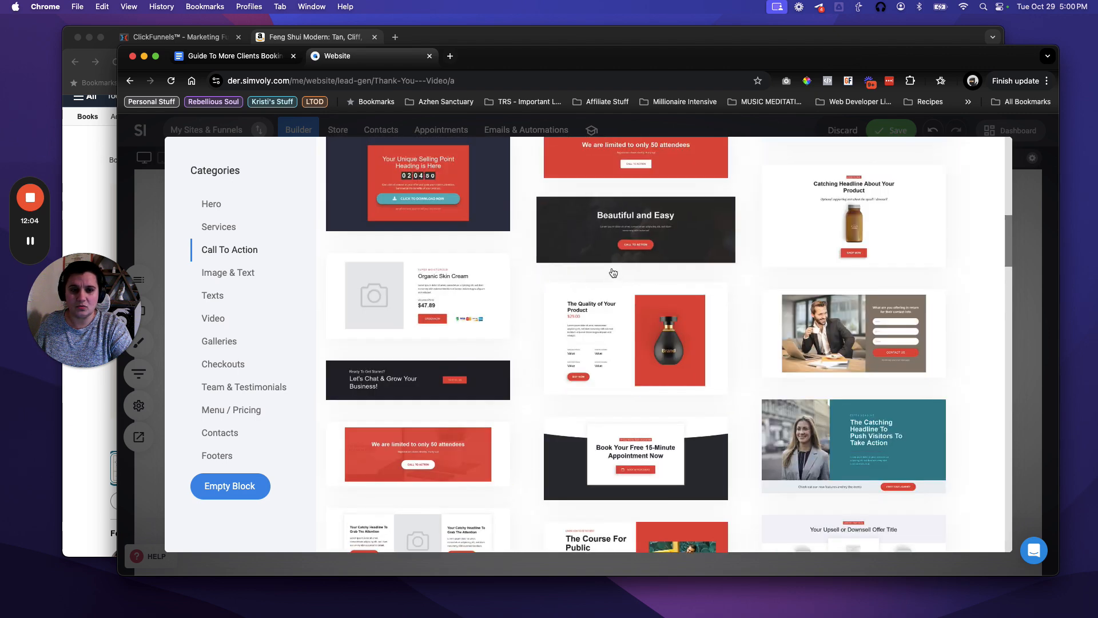
scroll(613, 267, up, 3)
scroll(668, 278, up, 5)
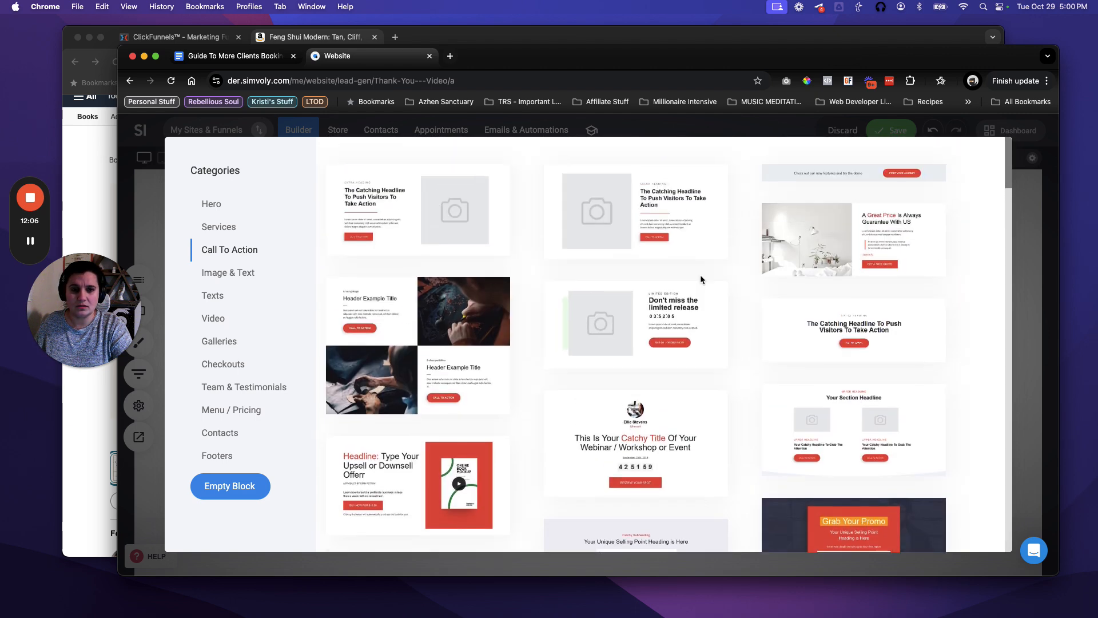
Insert the 'Check out our new features' block and change its text to 'Step 2: Join the Free Facebook Group'.
click(843, 174)
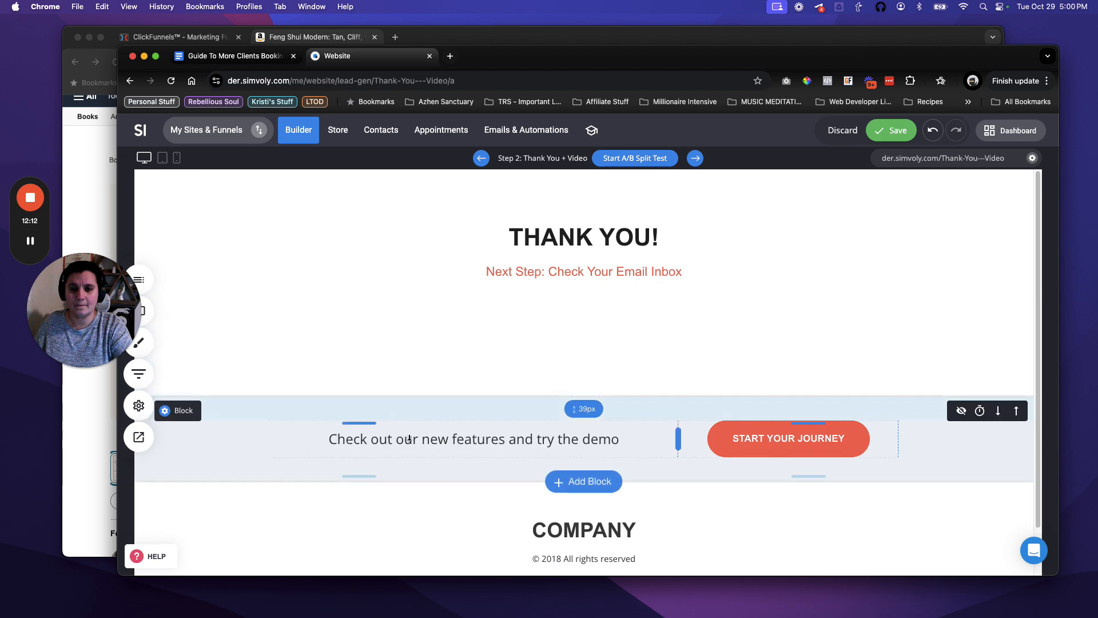
double_click(484, 438)
double_click(484, 438)
triple_click(484, 439)
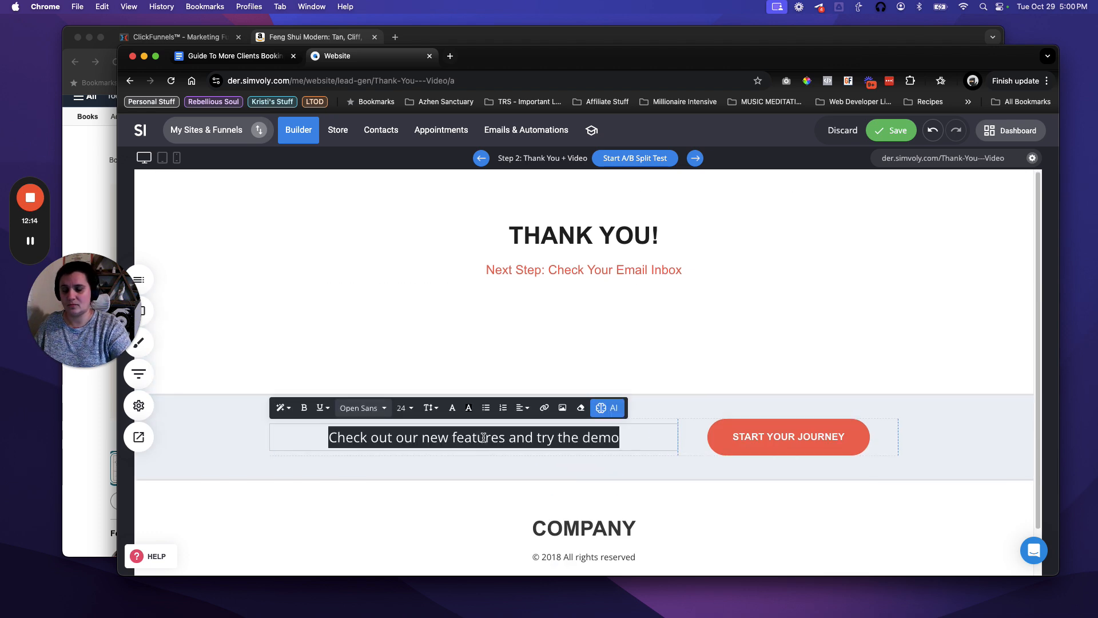
text(Step 2: )
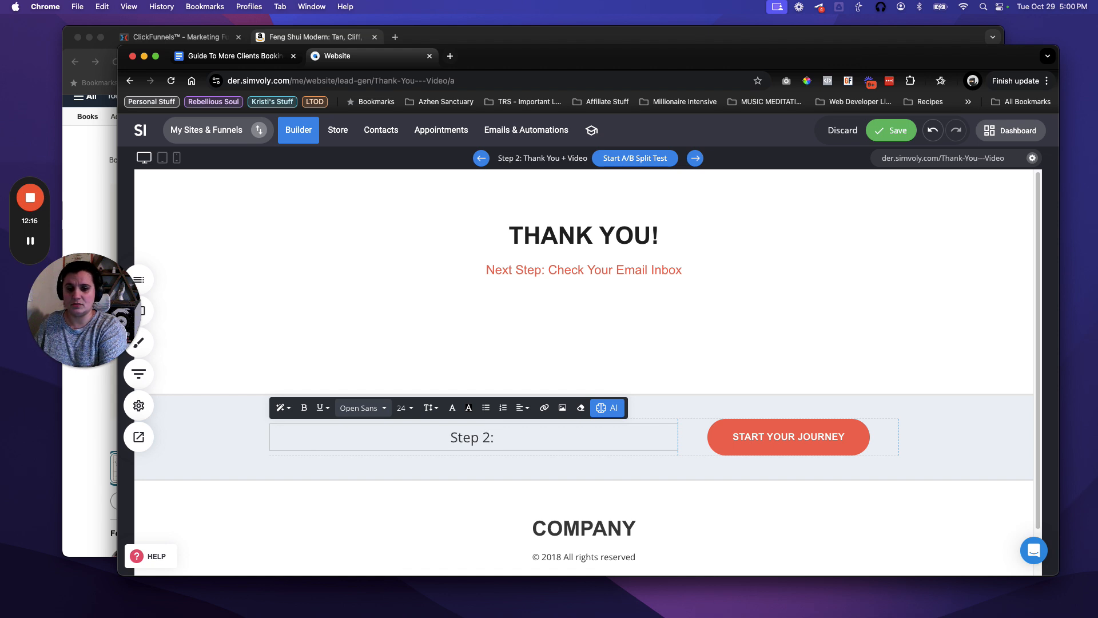
text(Join the F)
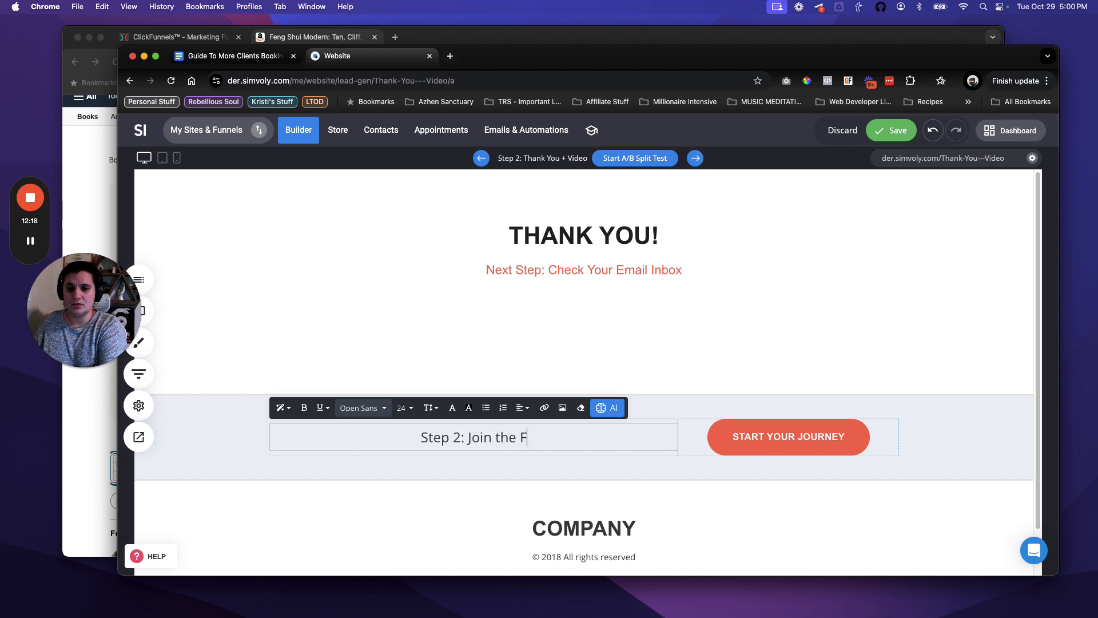
text(ree Facebook Gro)
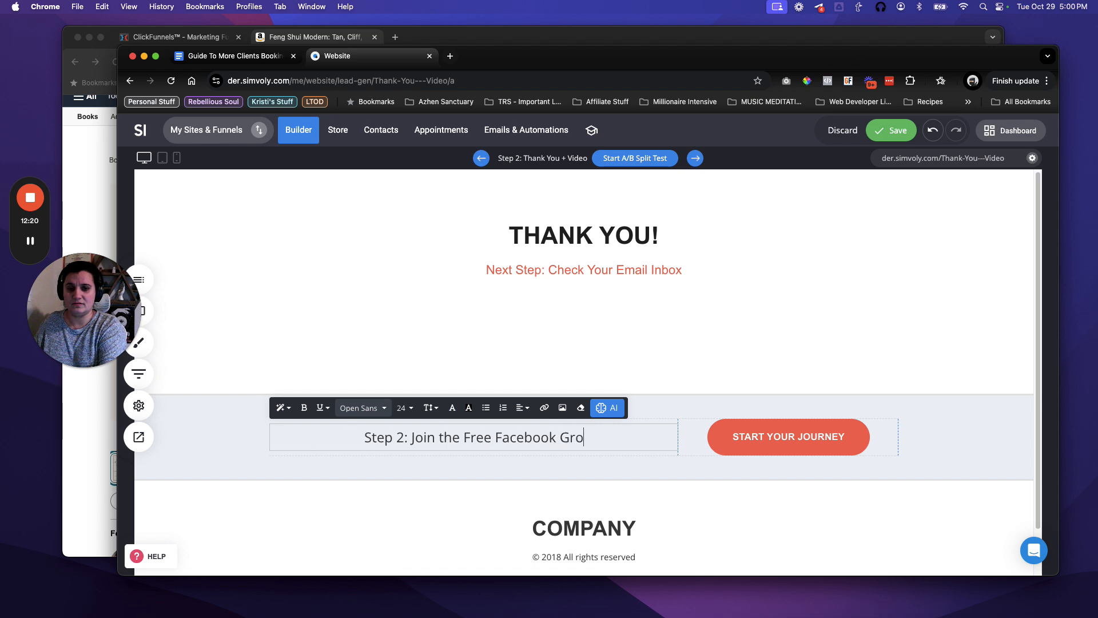
text(up)
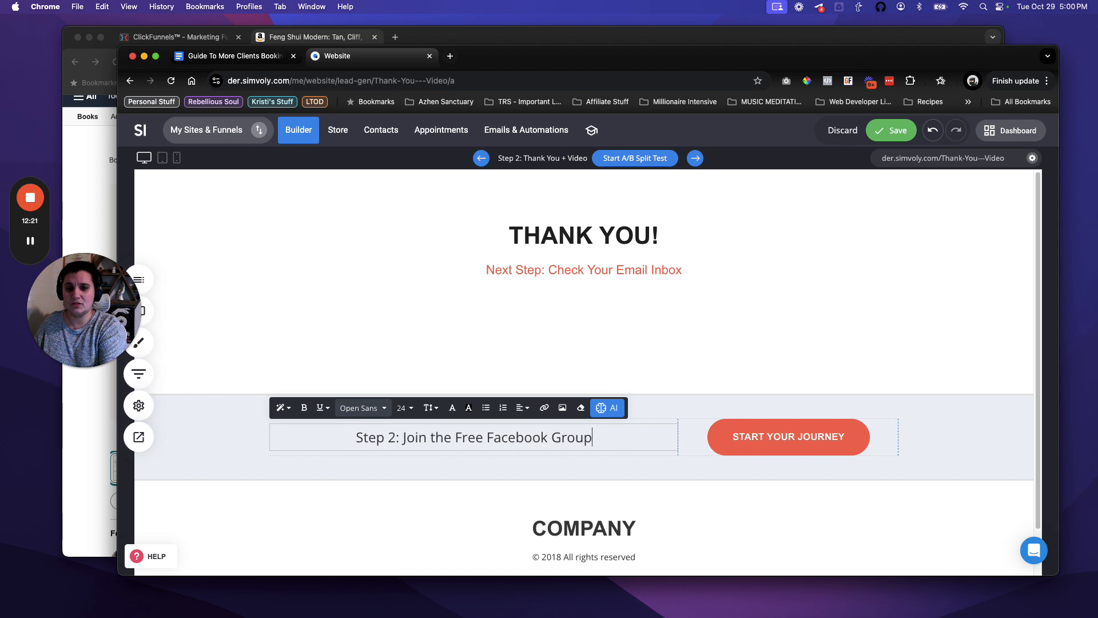
click(725, 441)
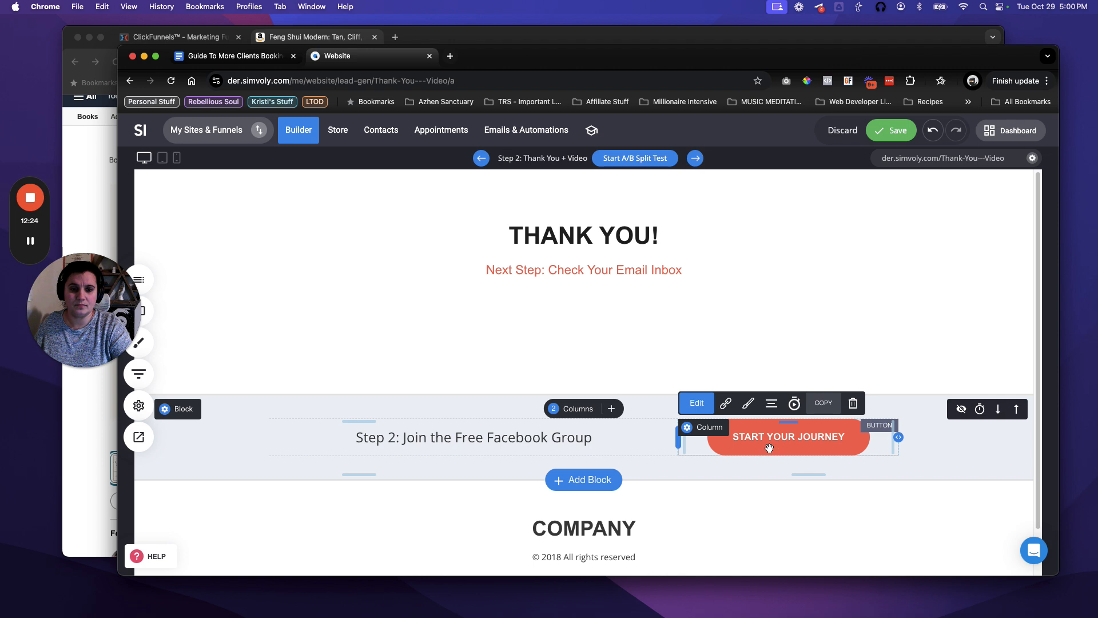
double_click(769, 448)
Relabel the button 'JOIN THE GROUP HERE' and choose an External Link for it.
triple_click(923, 186)
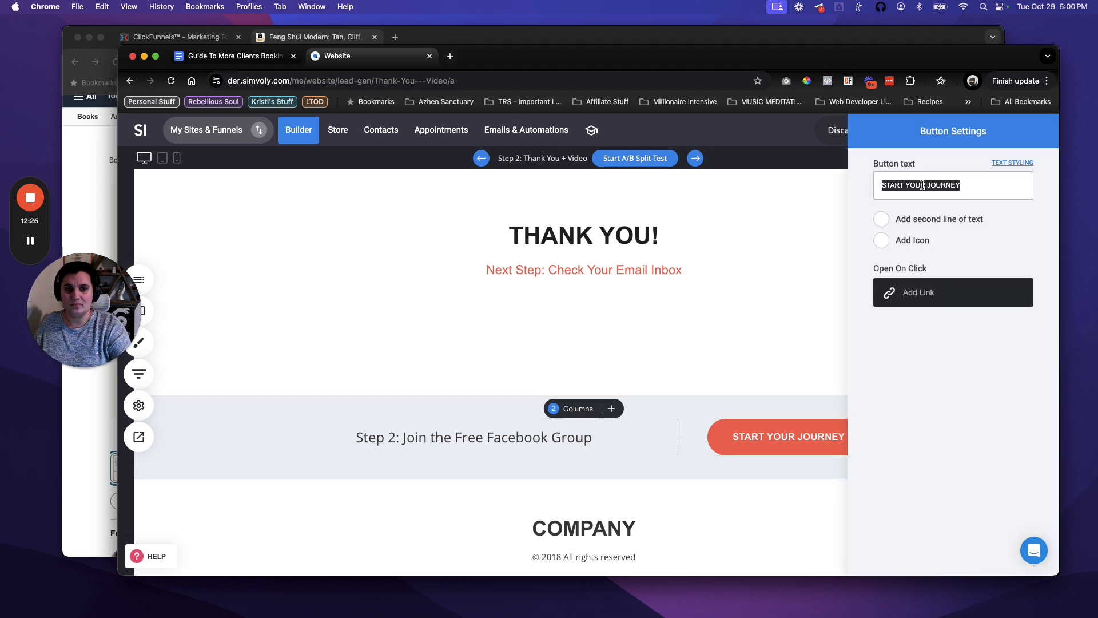
text(JOIN THE GROUP HERE)
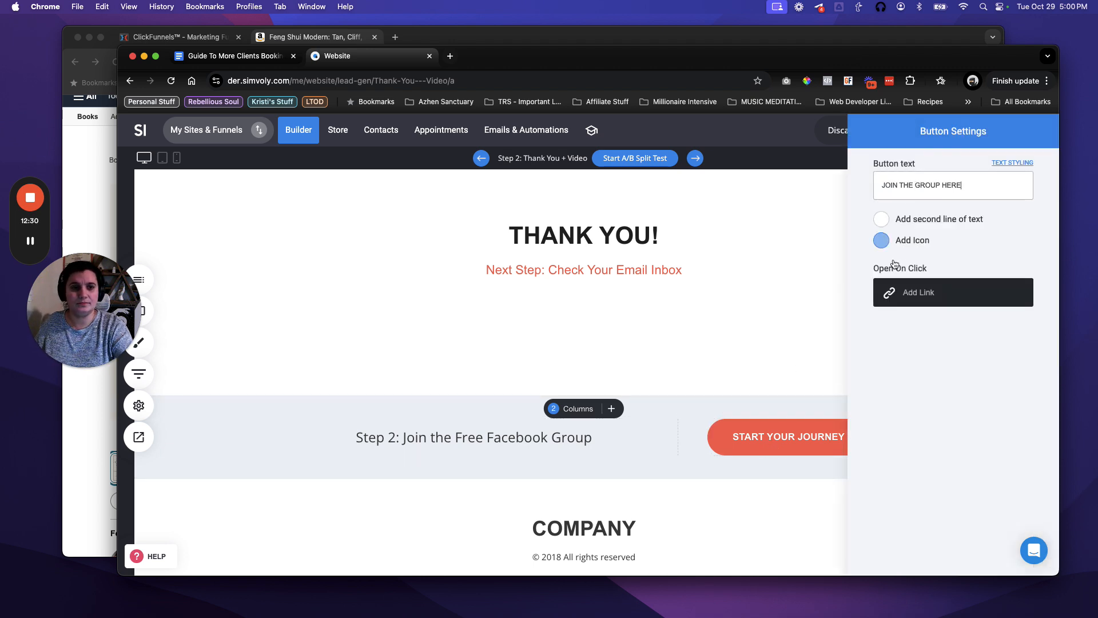
click(914, 291)
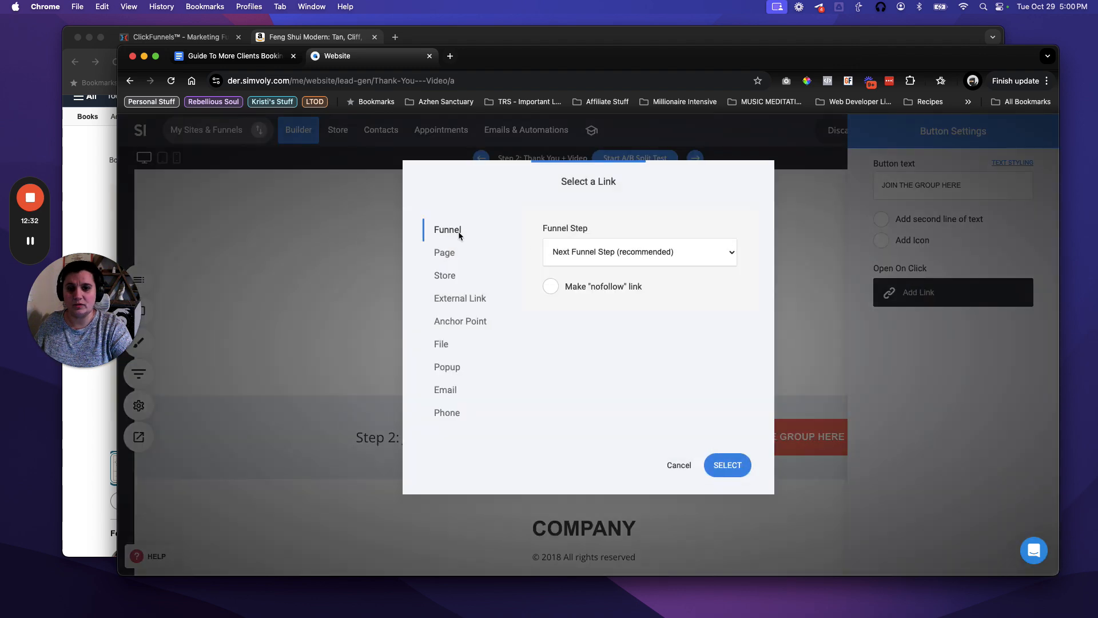
click(461, 300)
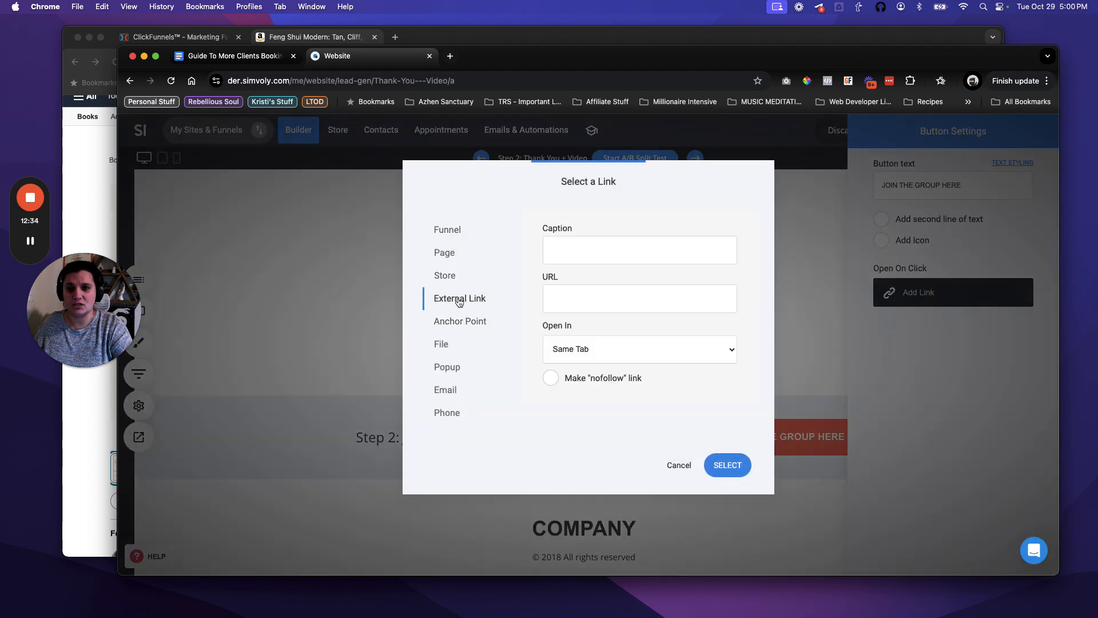
click(451, 56)
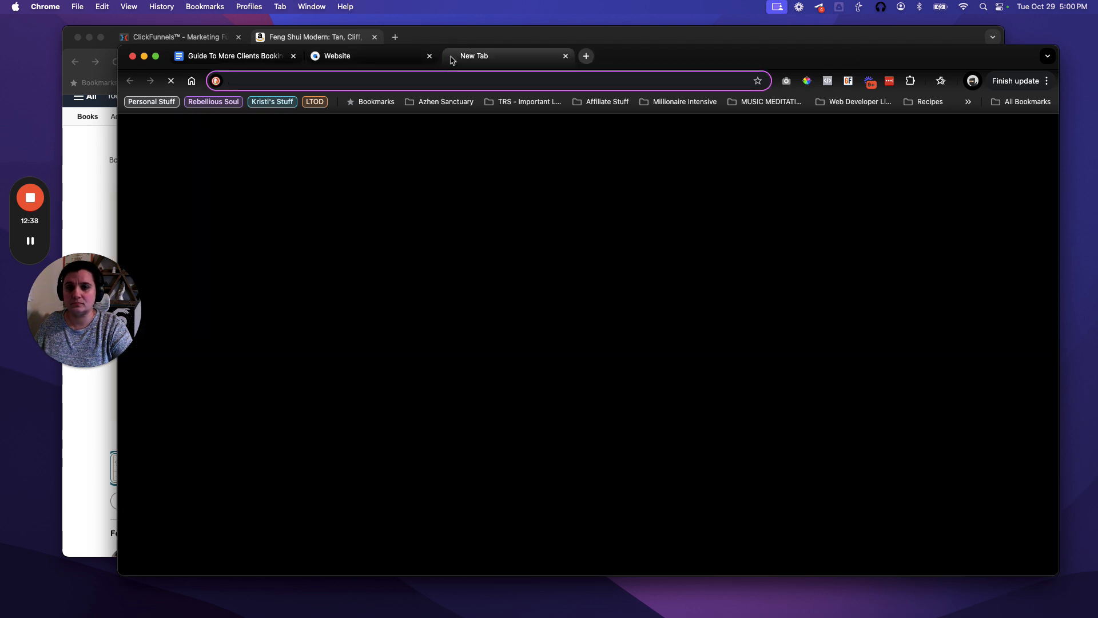
Look up the Authentic Email Money Makers group address and try pasting it into the URL field.
text(face)
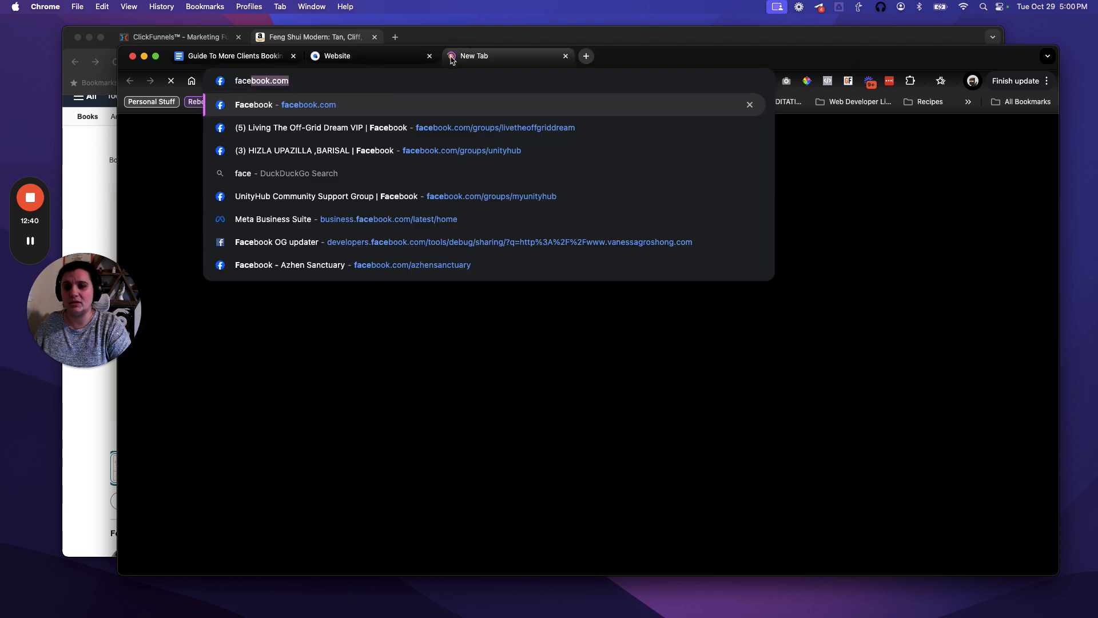
key(Right)
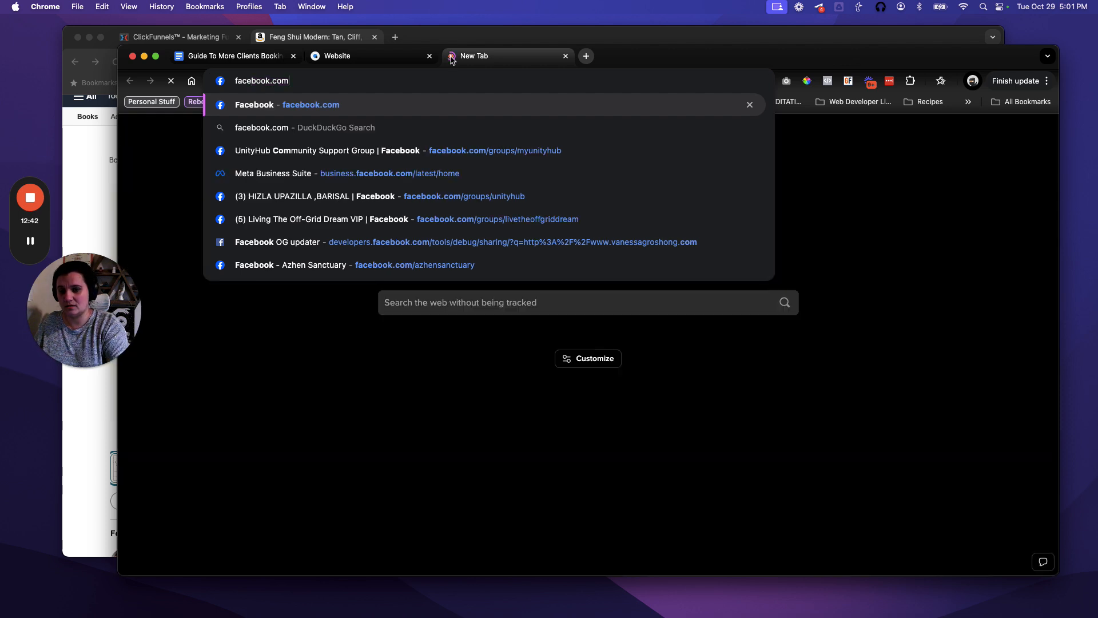
text(/g)
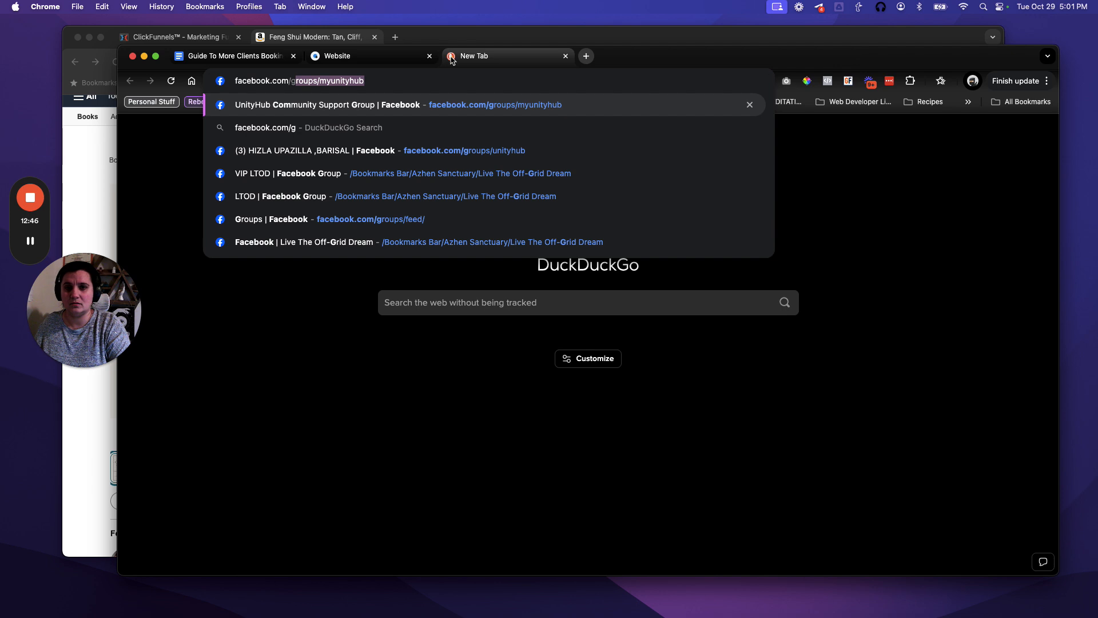
key(Right)
key(alt+BackSpace)
key(alt+BackSpace)
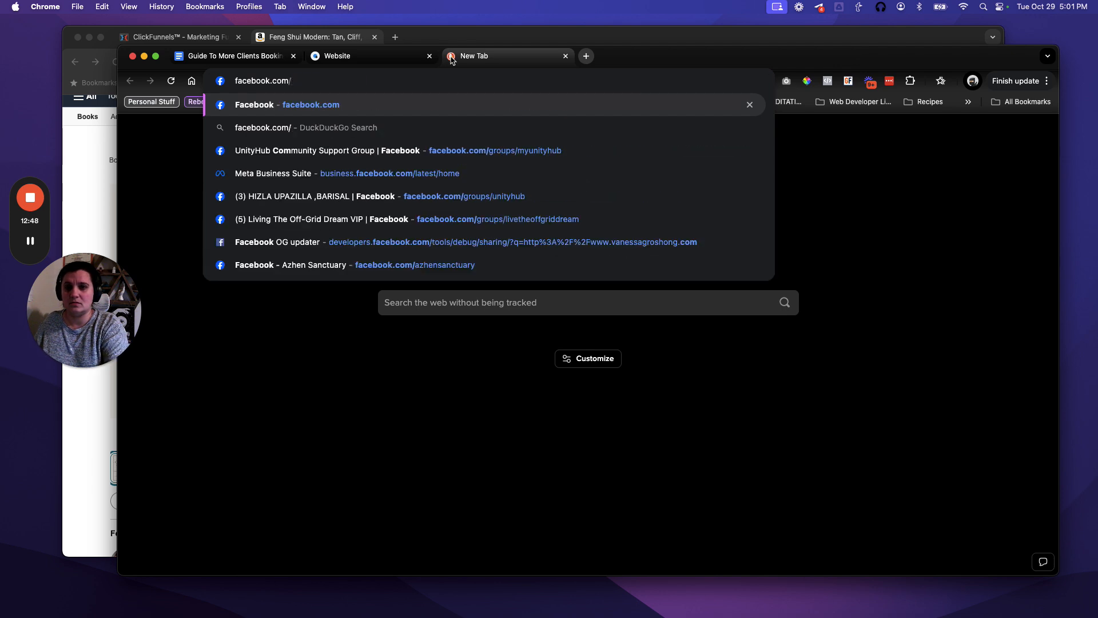
text(groups/a)
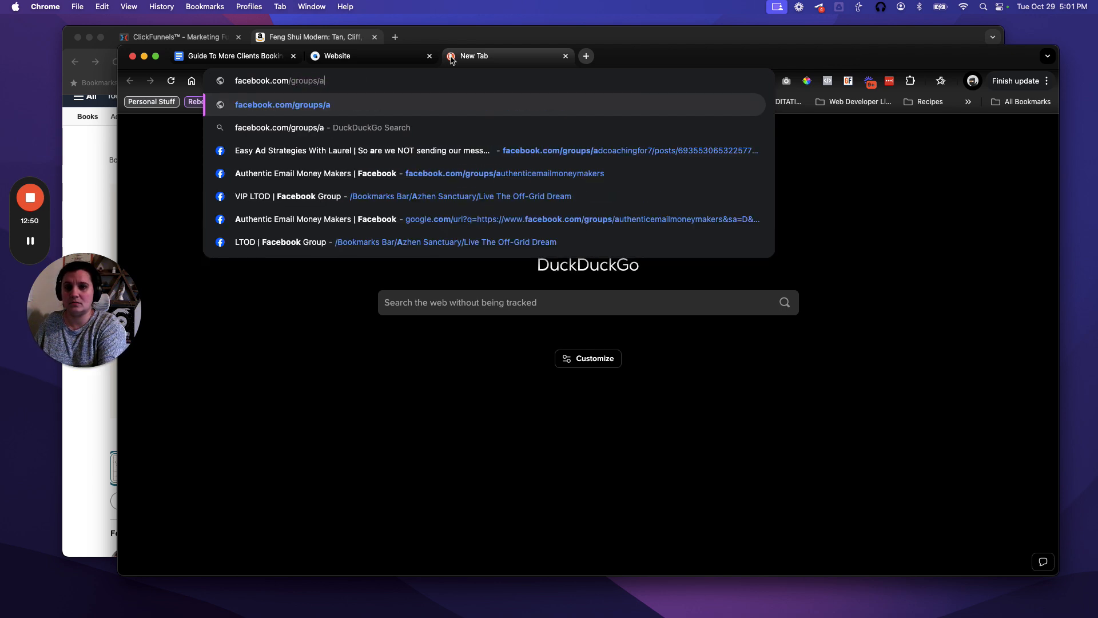
key(Down)
key(Down)
key(Down)
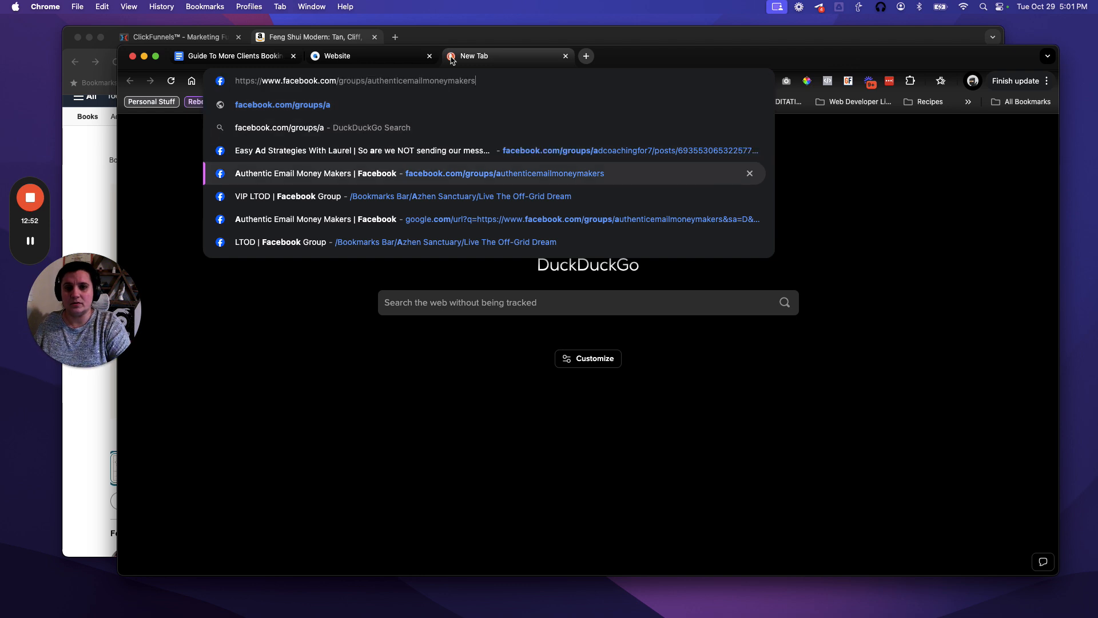
click(817, 168)
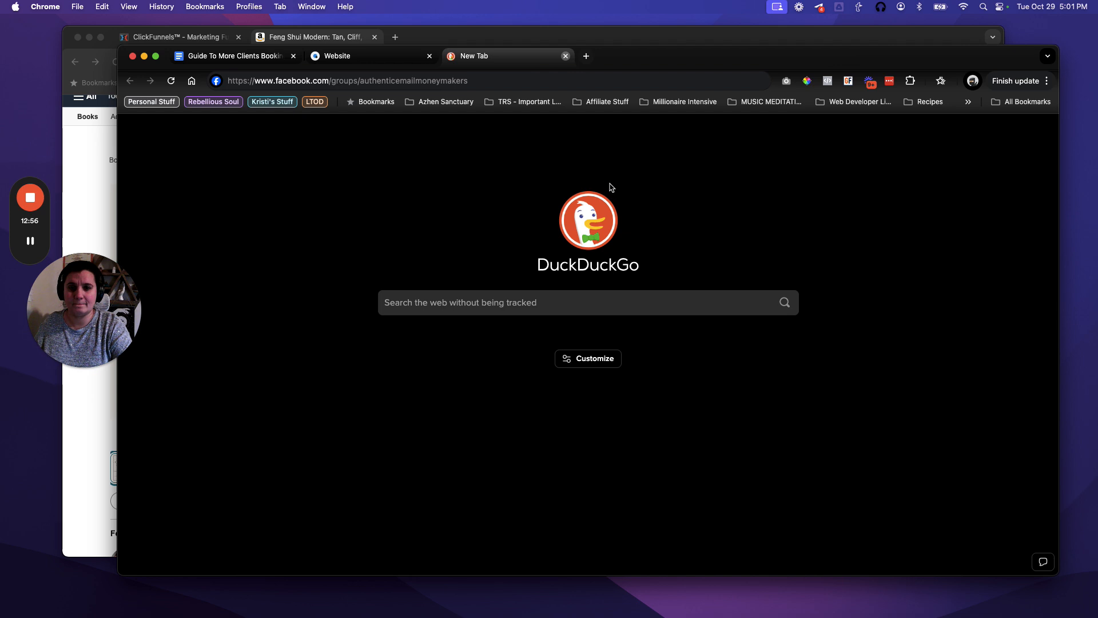
click(565, 56)
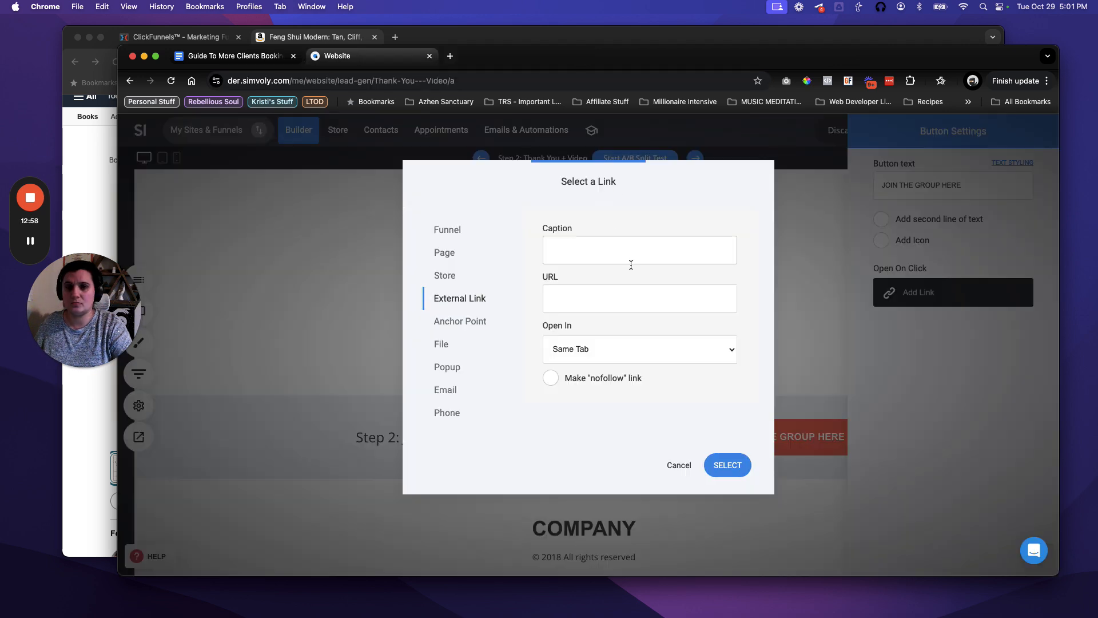
click(598, 306)
key(super+v)
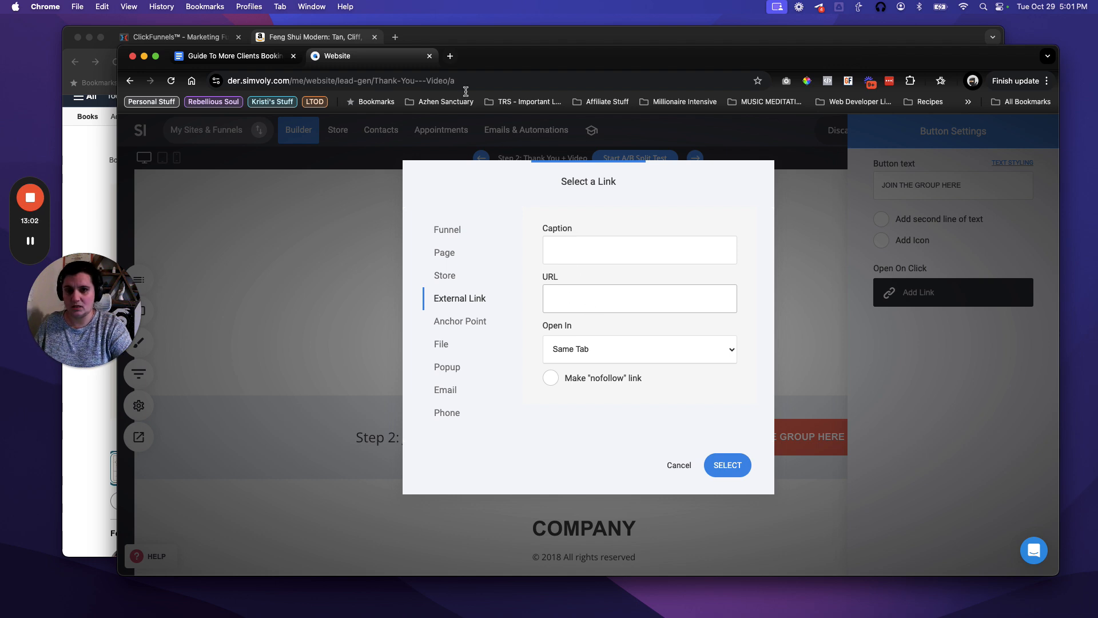
Retype facebook.com/groups/authenticemailmoneymakers in a new tab, copy it, and close that tab.
click(450, 57)
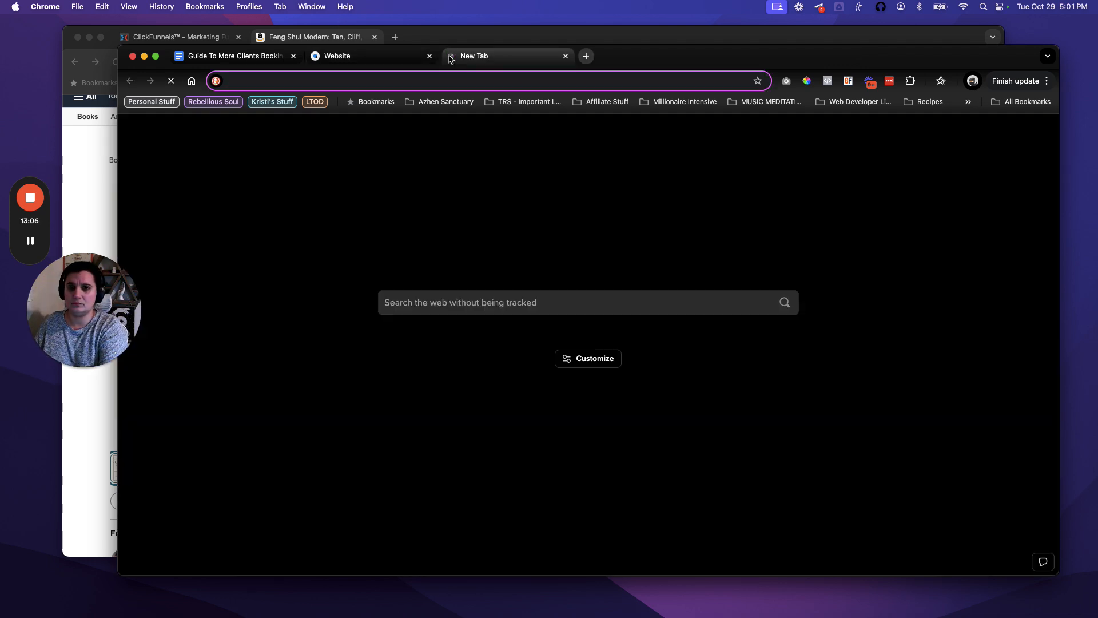
text(f)
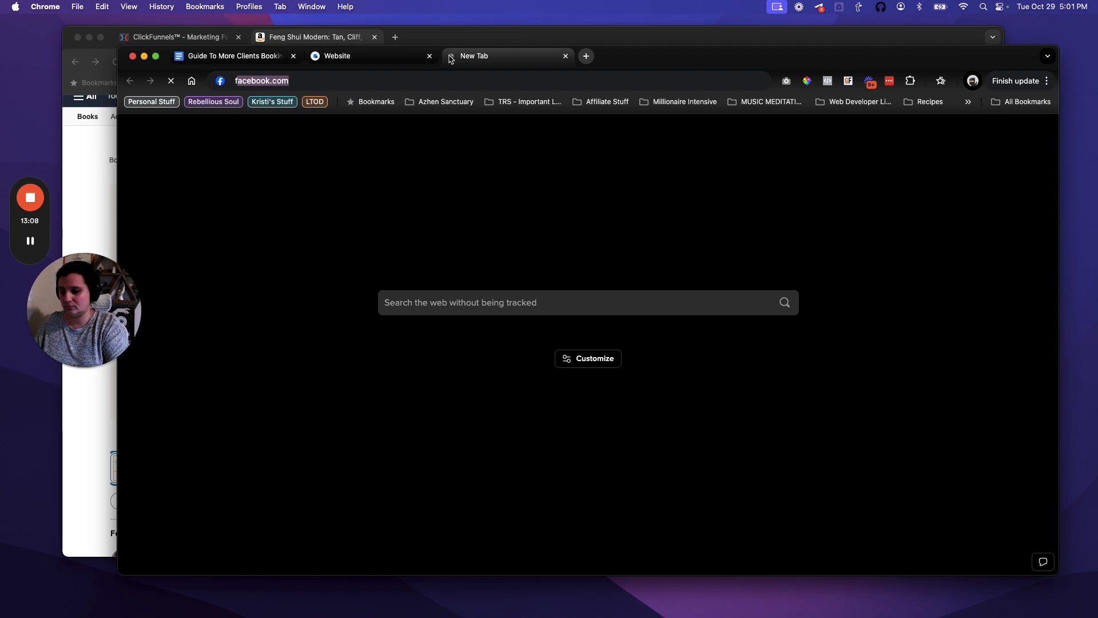
text(acebook.com/)
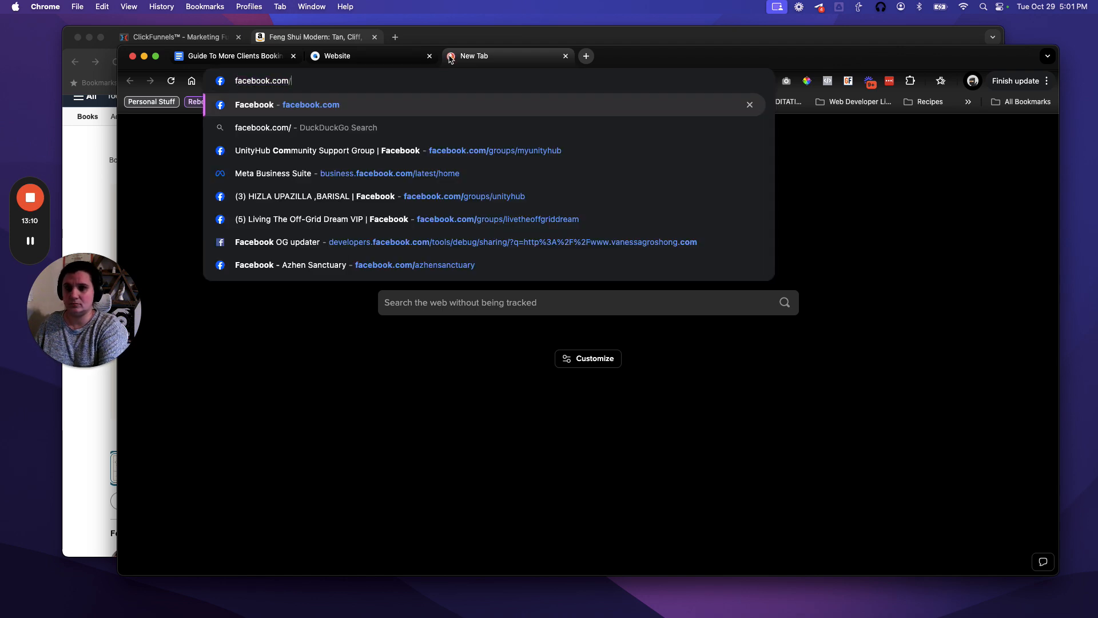
text(gropus)
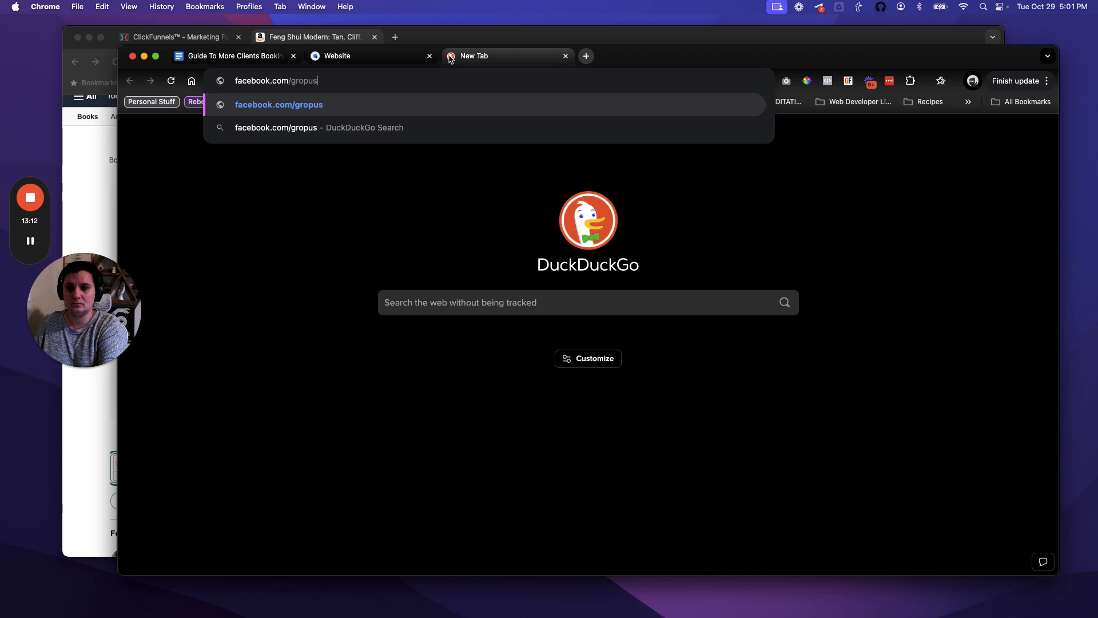
key(BackSpace)
key(BackSpace)
key(BackSpace)
text(ups)
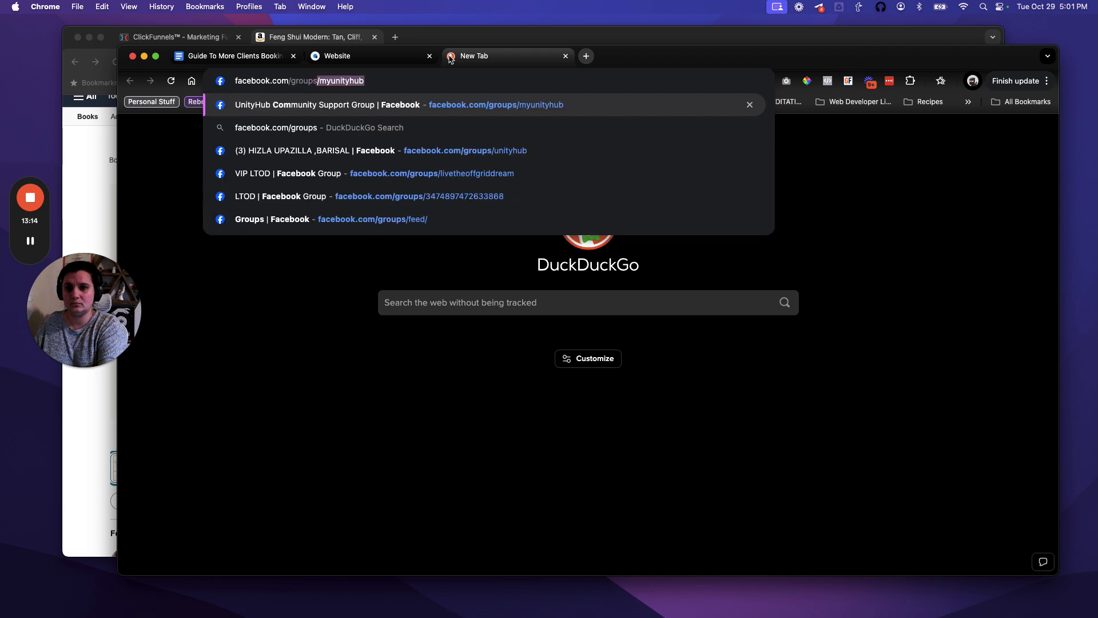
text(/au)
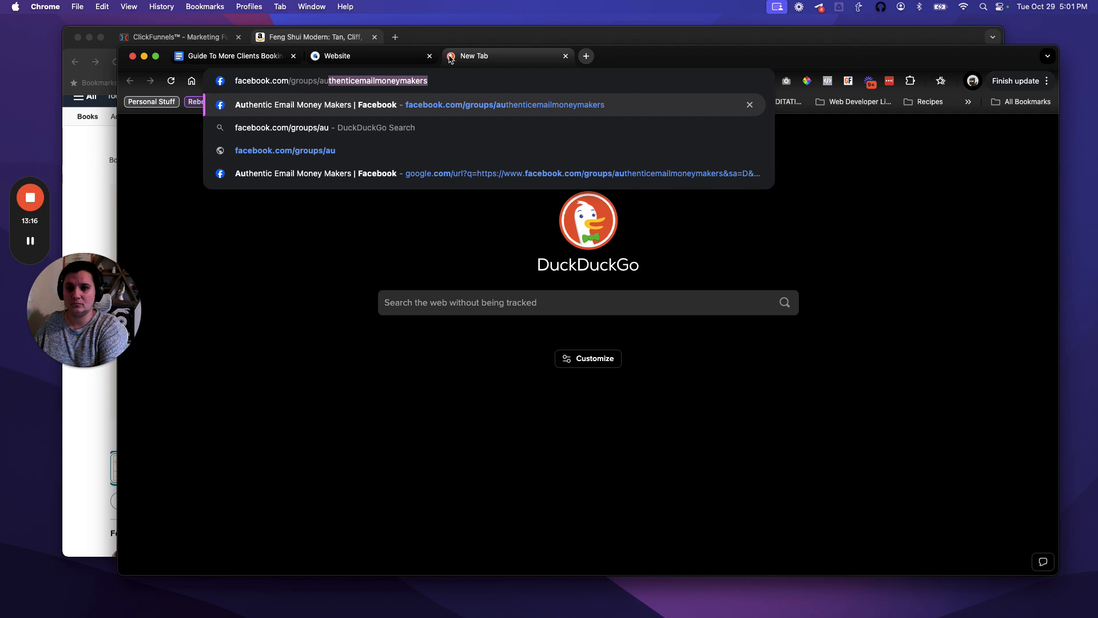
key(super+a)
key(super+c)
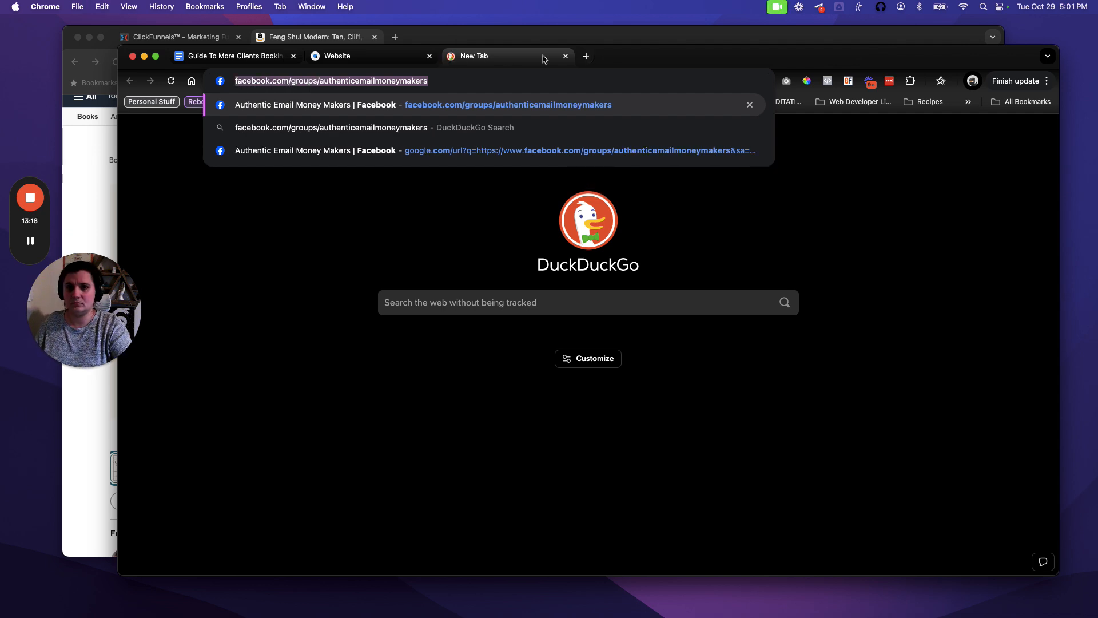
key(Escape)
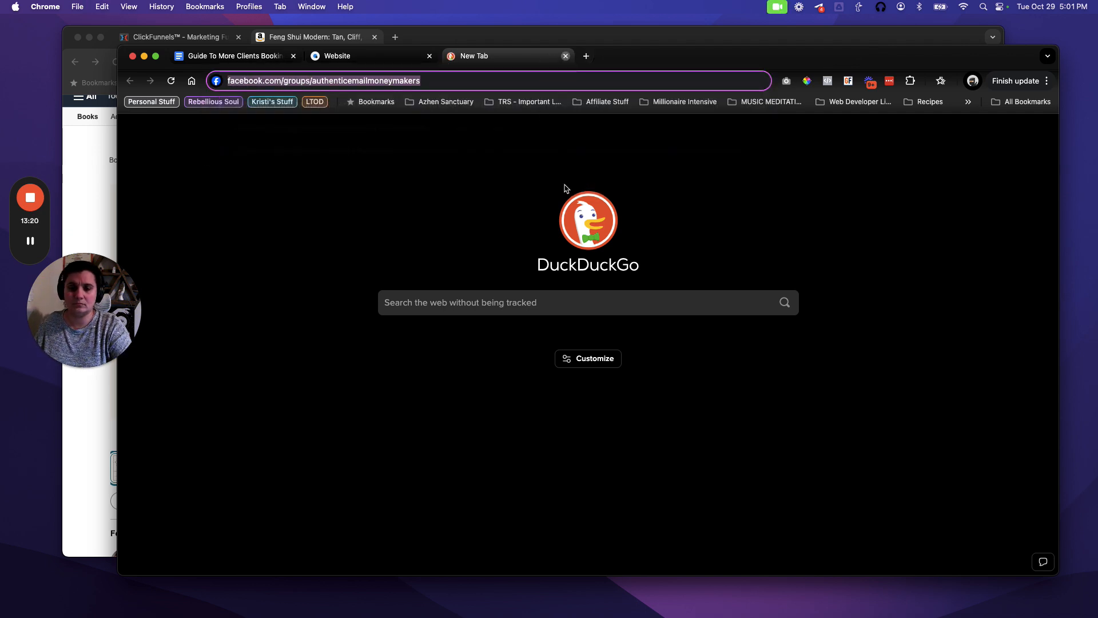
key(super+w)
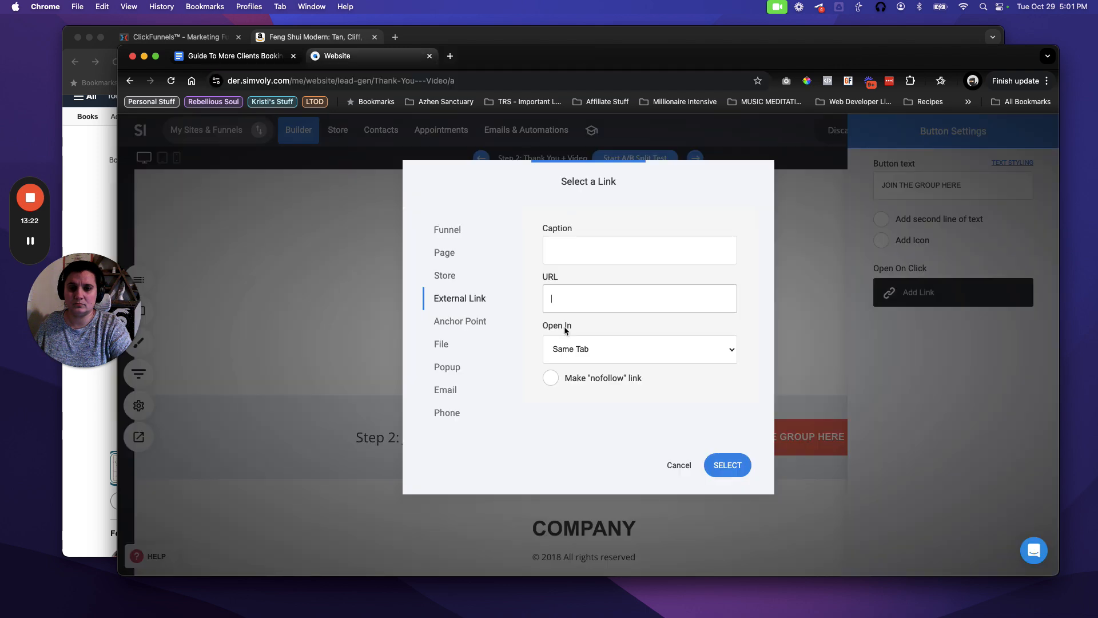
Link the button to the pasted Facebook group URL, opening in a new tab as nofollow.
key(super+v)
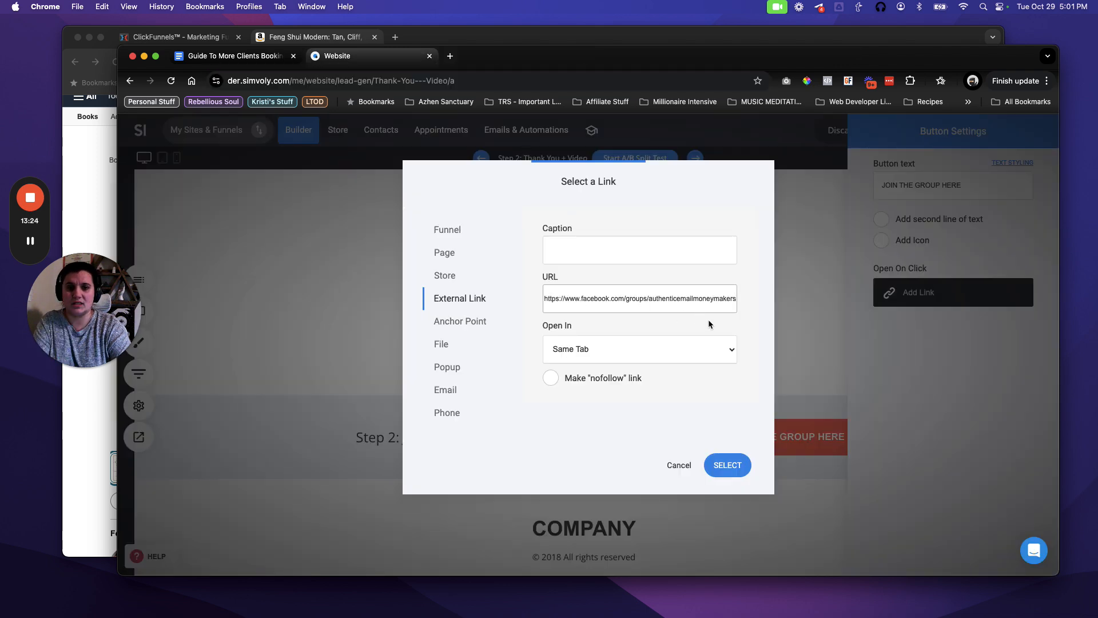
click(572, 358)
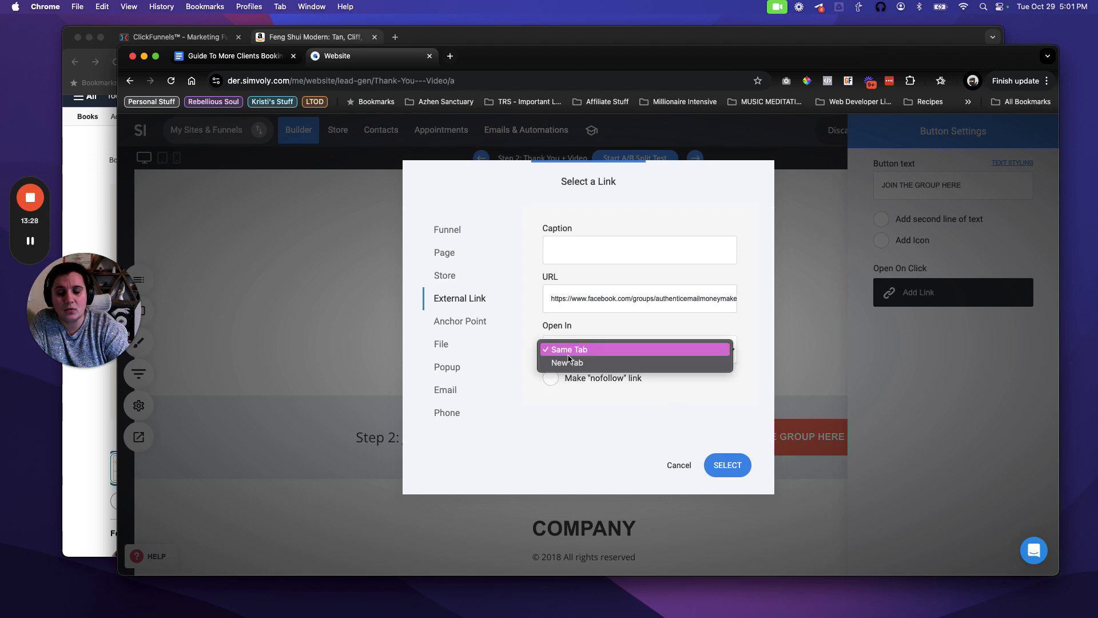
click(573, 368)
click(553, 379)
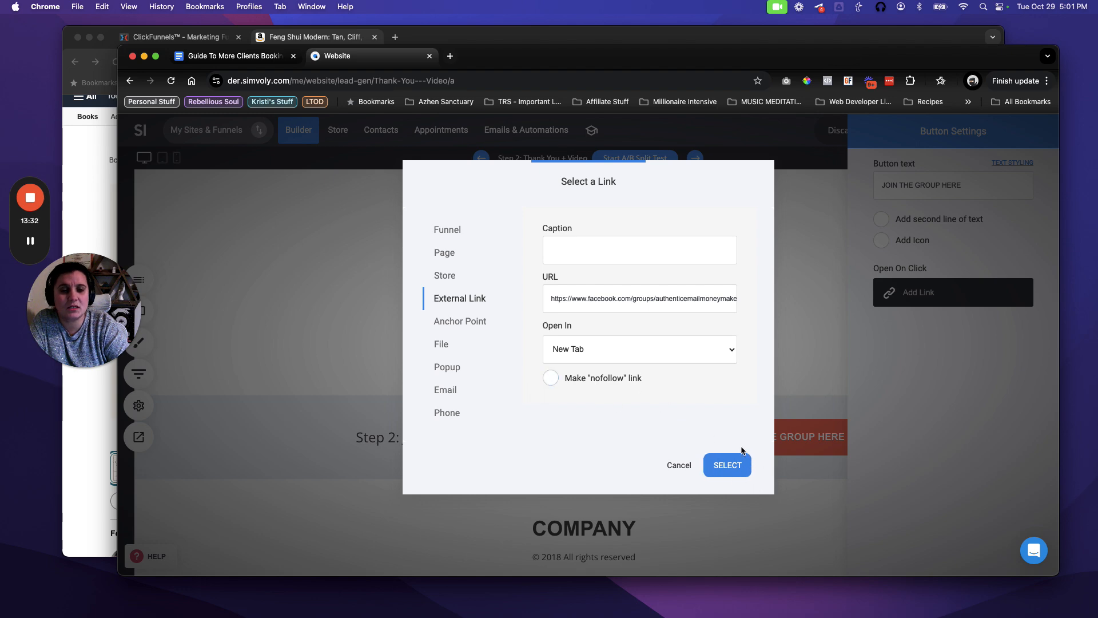
click(735, 464)
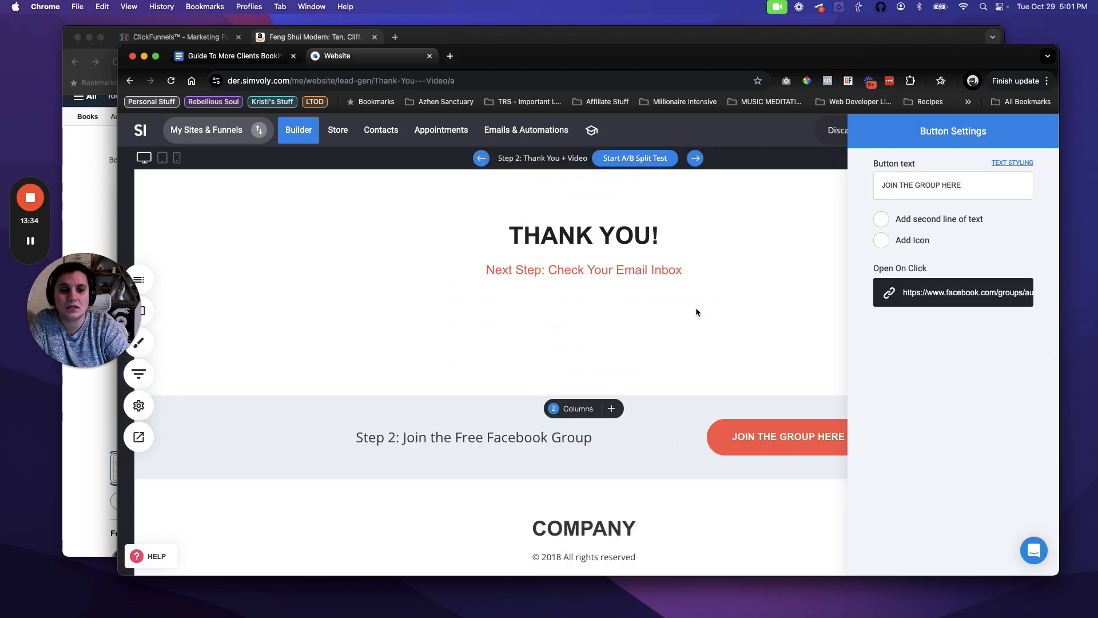
click(778, 325)
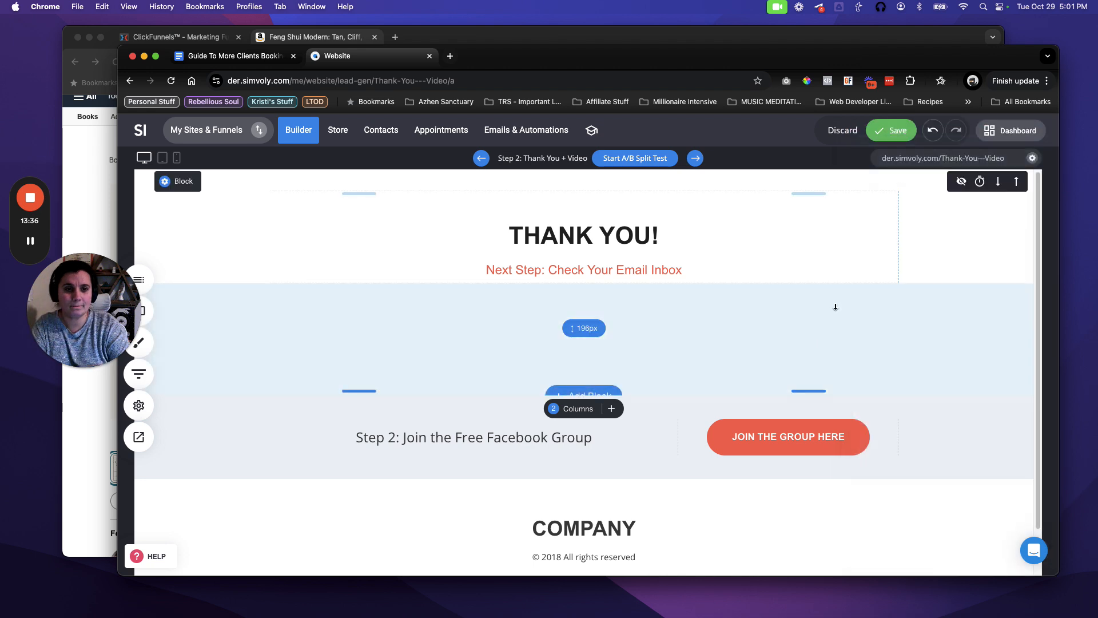
Recheck the button link's nofollow setting, then shrink the gap above the Facebook group row.
click(792, 439)
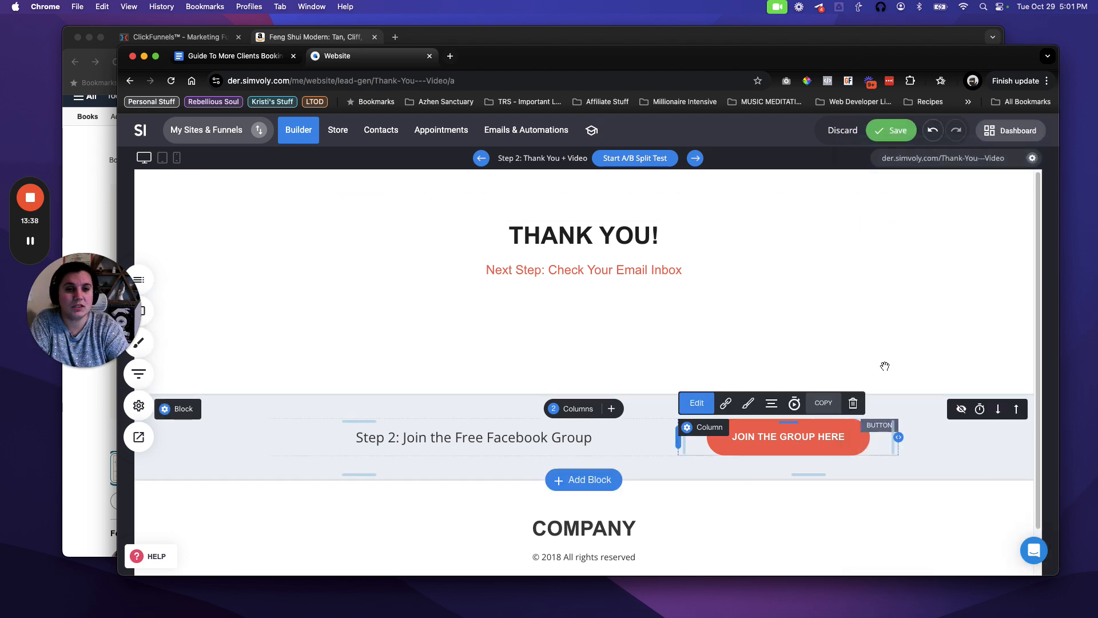
click(919, 288)
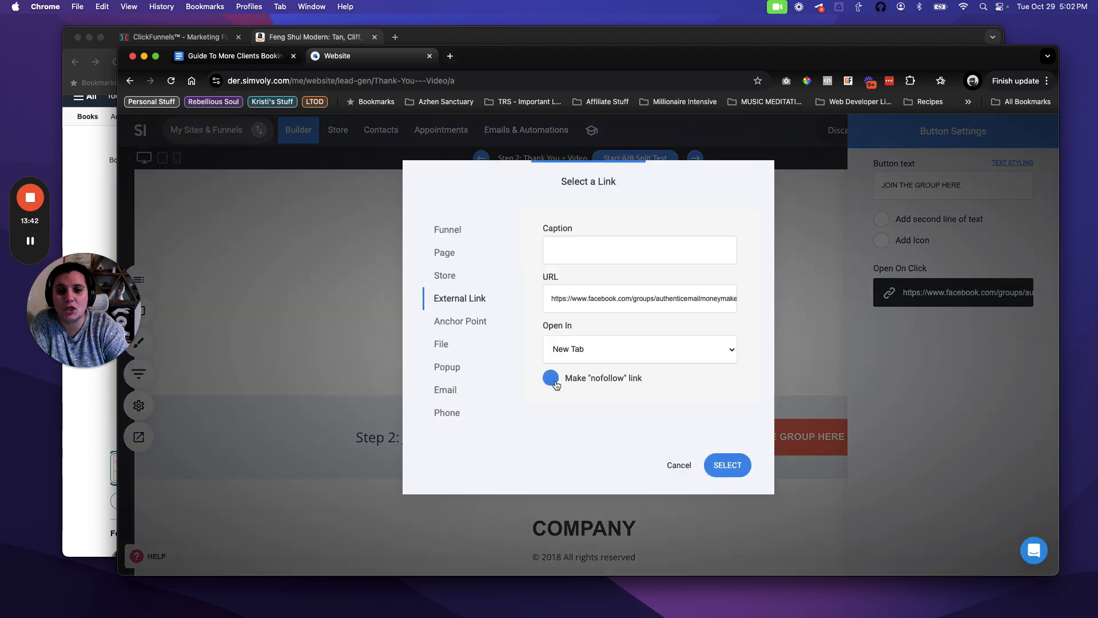
click(555, 384)
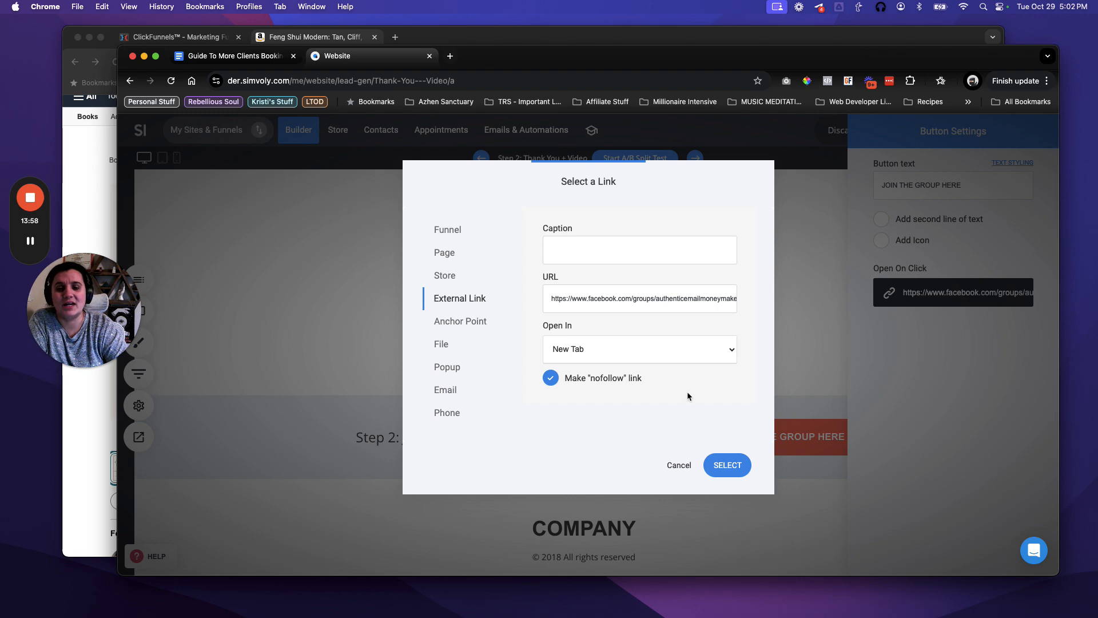
click(726, 465)
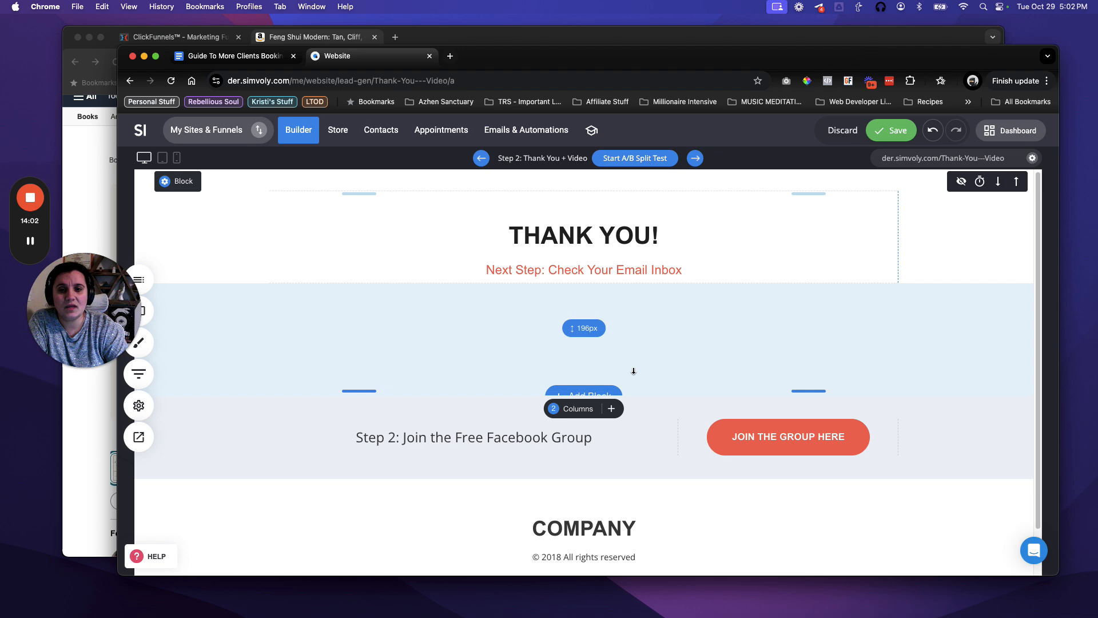
drag(632, 373, 637, 284)
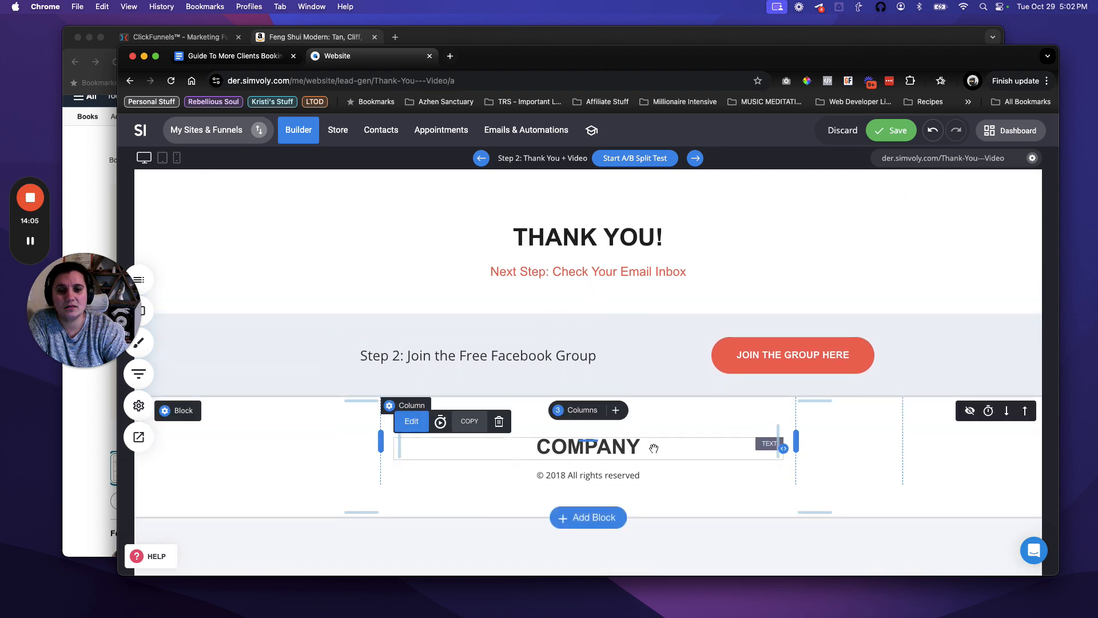
Delete the COMPANY footer heading and add space above the copyright line.
click(498, 421)
click(627, 346)
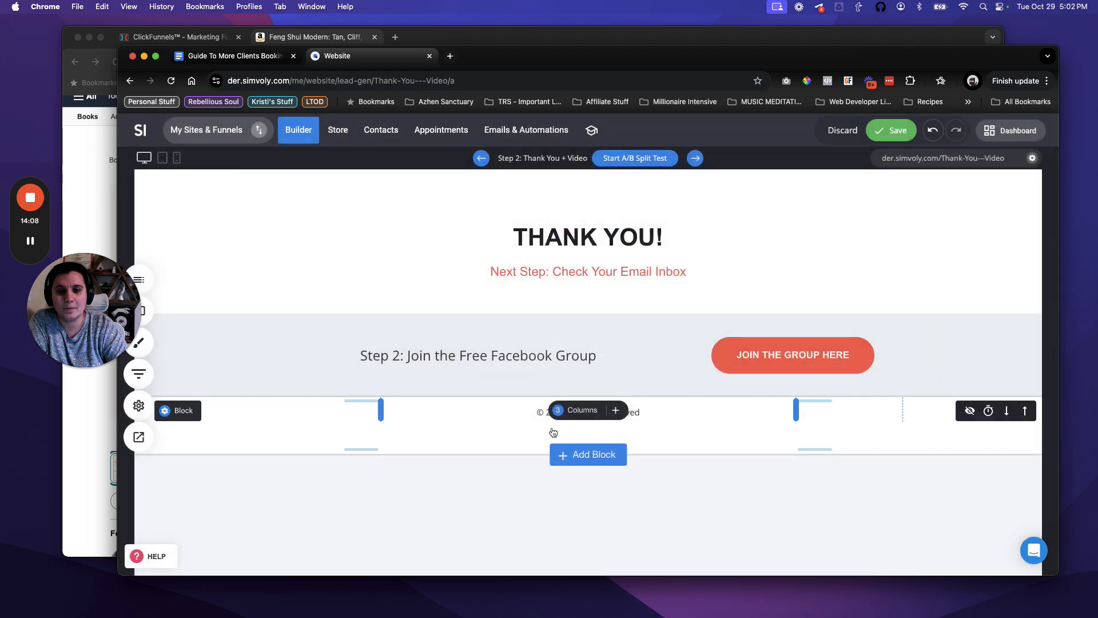
drag(658, 402, 654, 496)
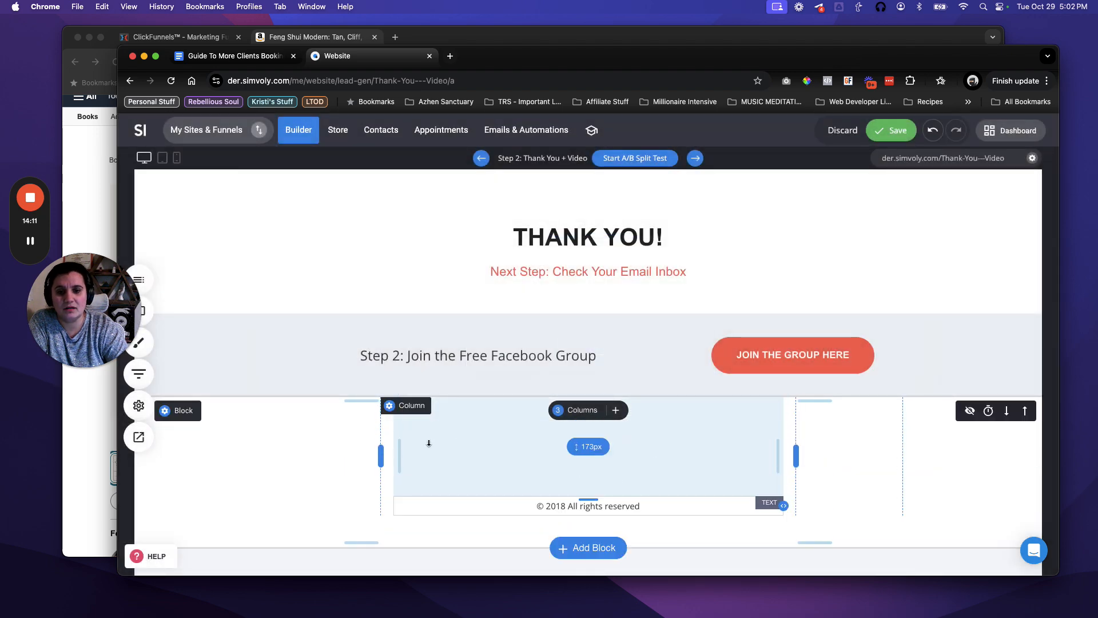
click(554, 506)
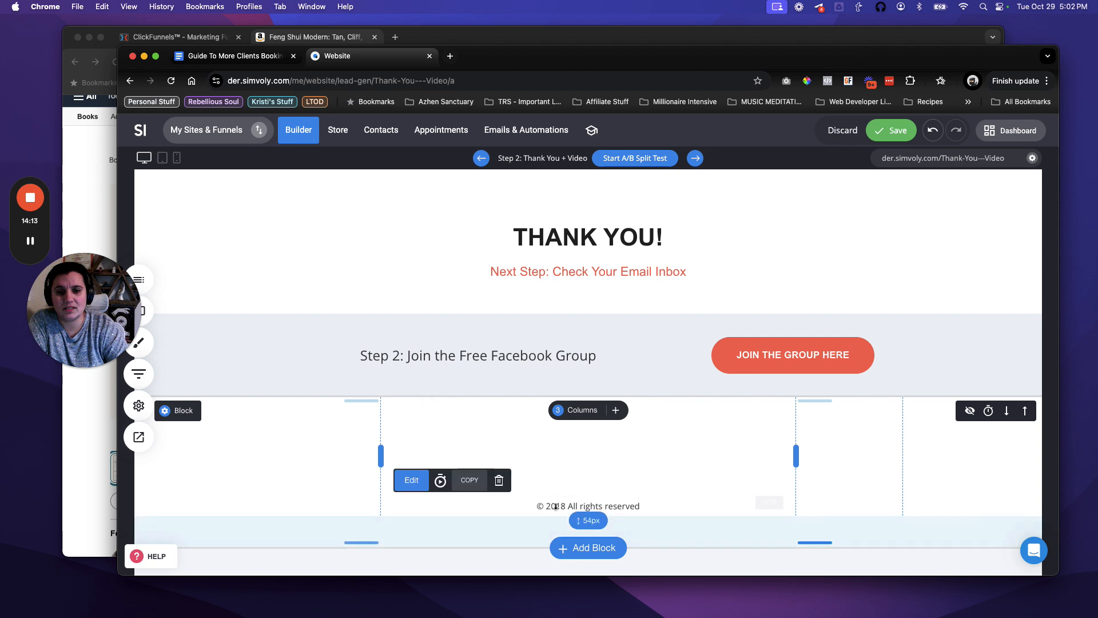
click(139, 406)
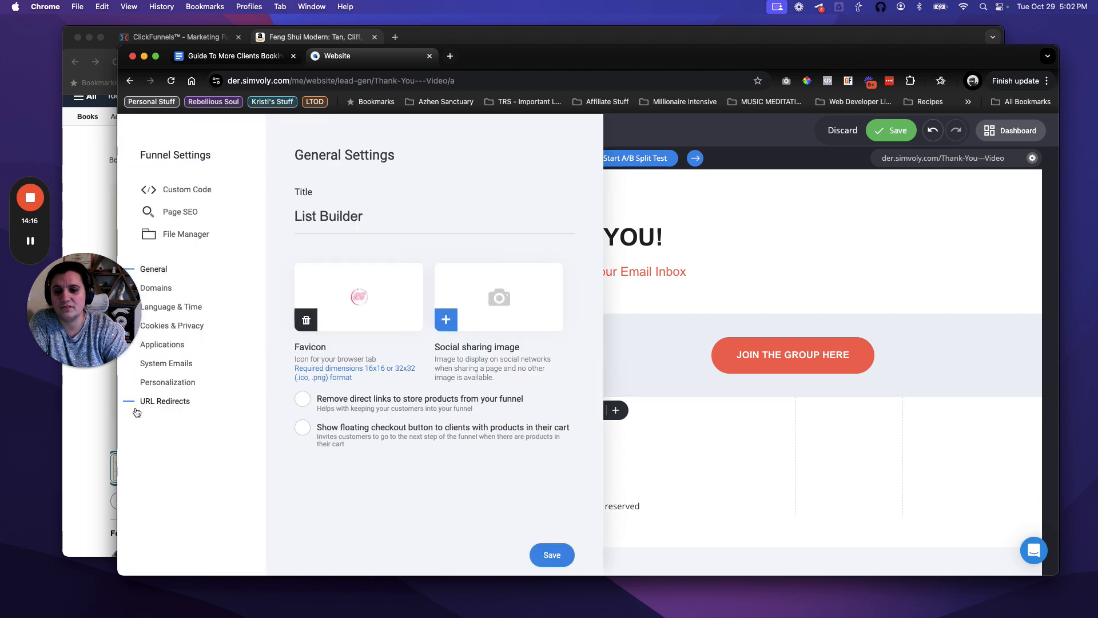
Copy the Current Year tag from Funnel Settings' Personalization list, then close the settings panel.
click(166, 387)
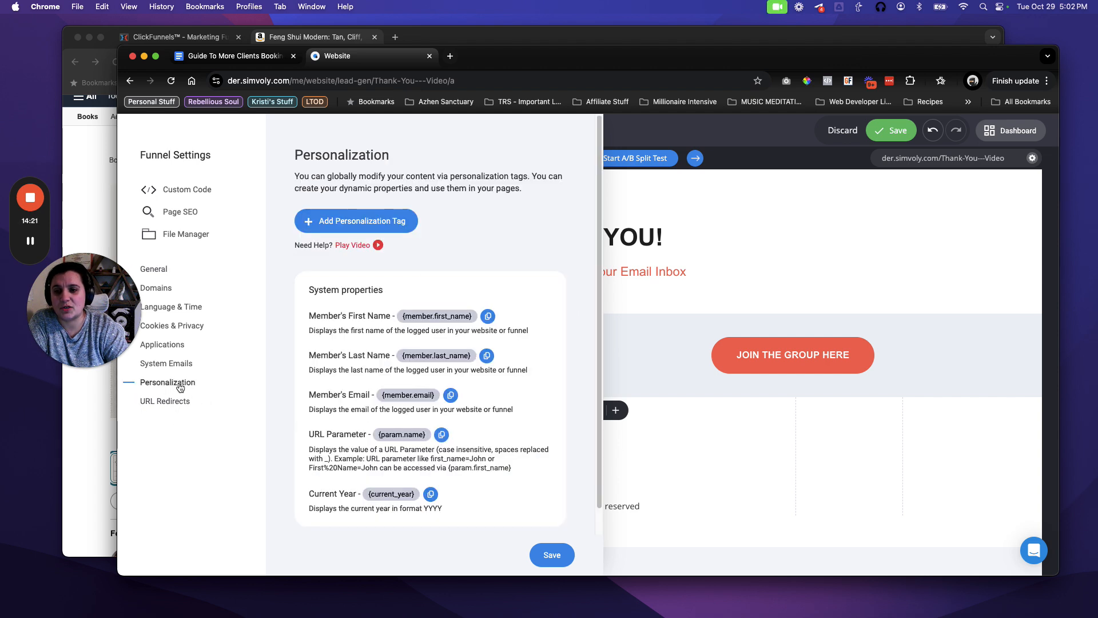
click(432, 496)
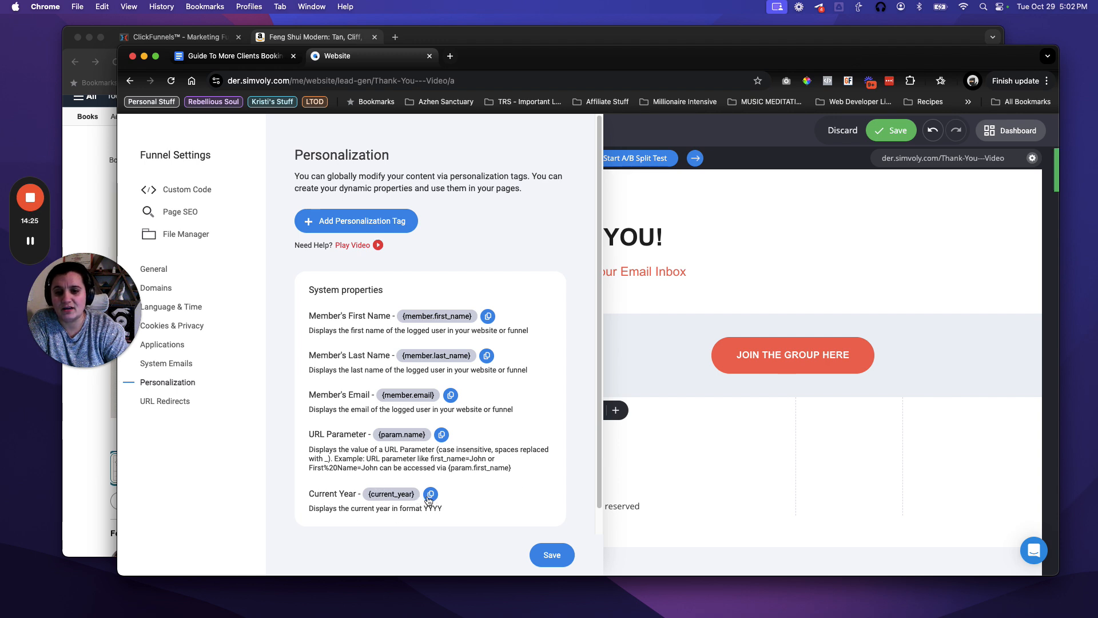
click(630, 505)
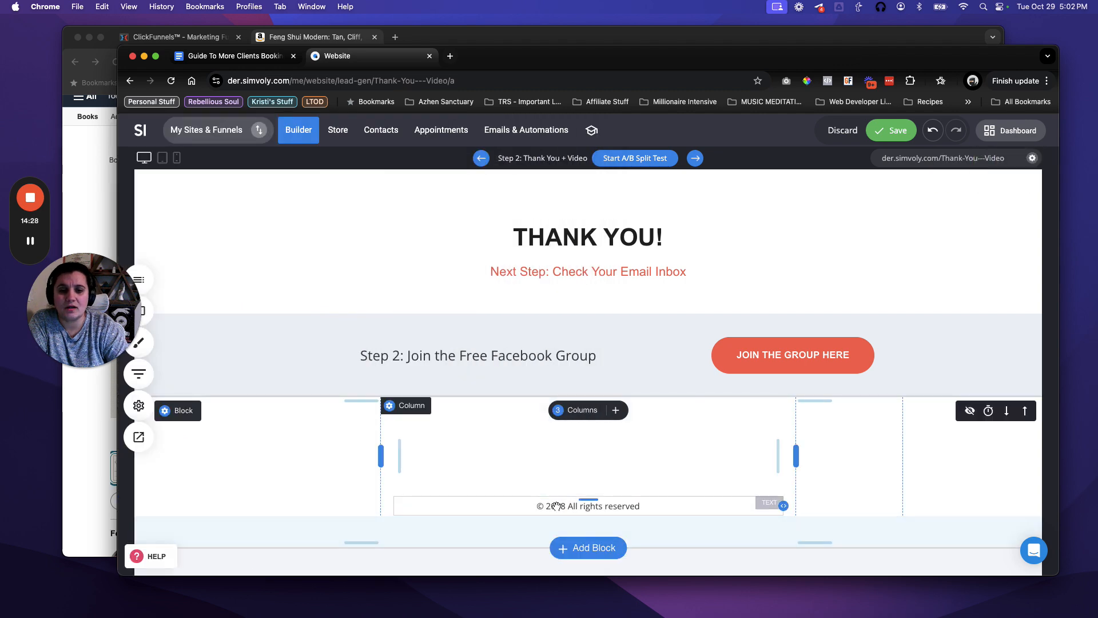
click(556, 506)
Replace 2018 in the footer copyright with the pasted {current_year} tag.
click(556, 505)
double_click(555, 505)
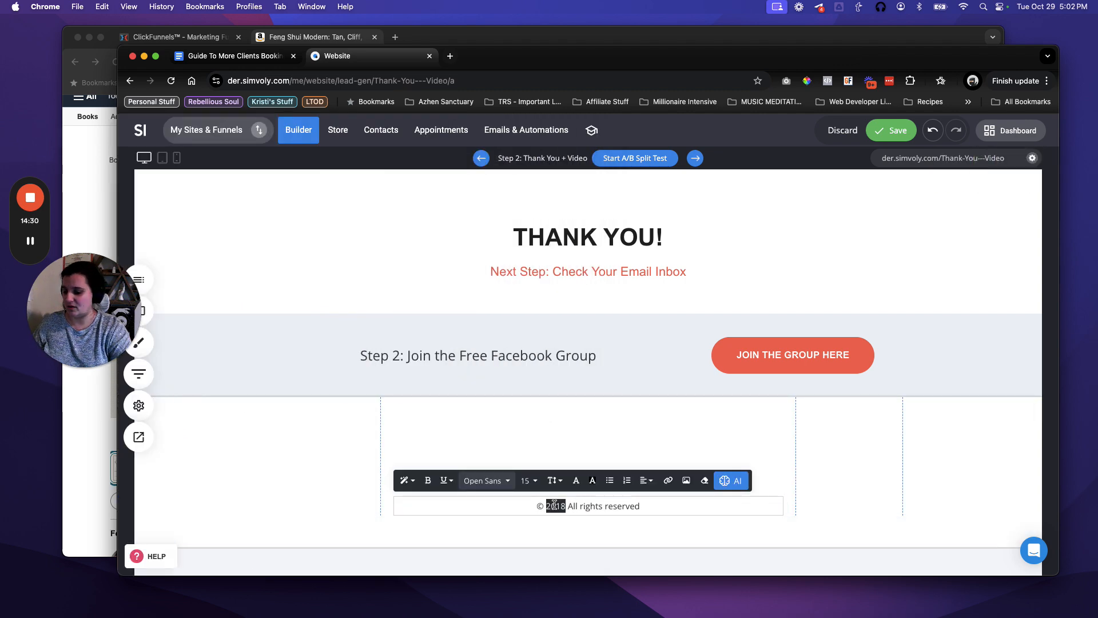
key(cmd+v)
key(Escape)
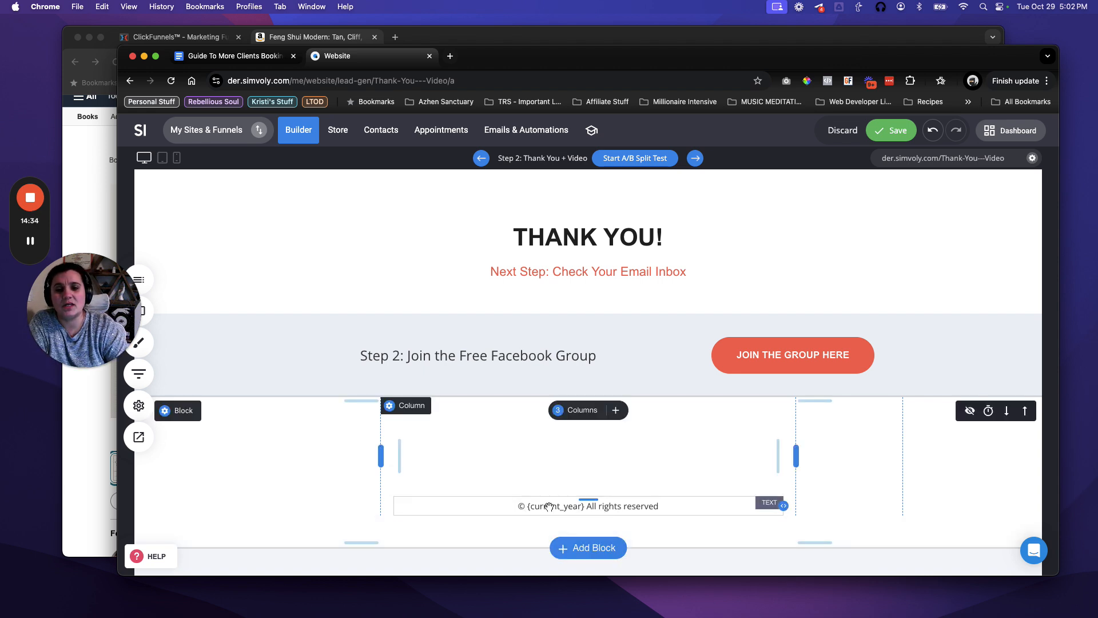
Append ' | The Rebellious Soul' to the footer line and save the Thank You page.
click(668, 506)
click(668, 506)
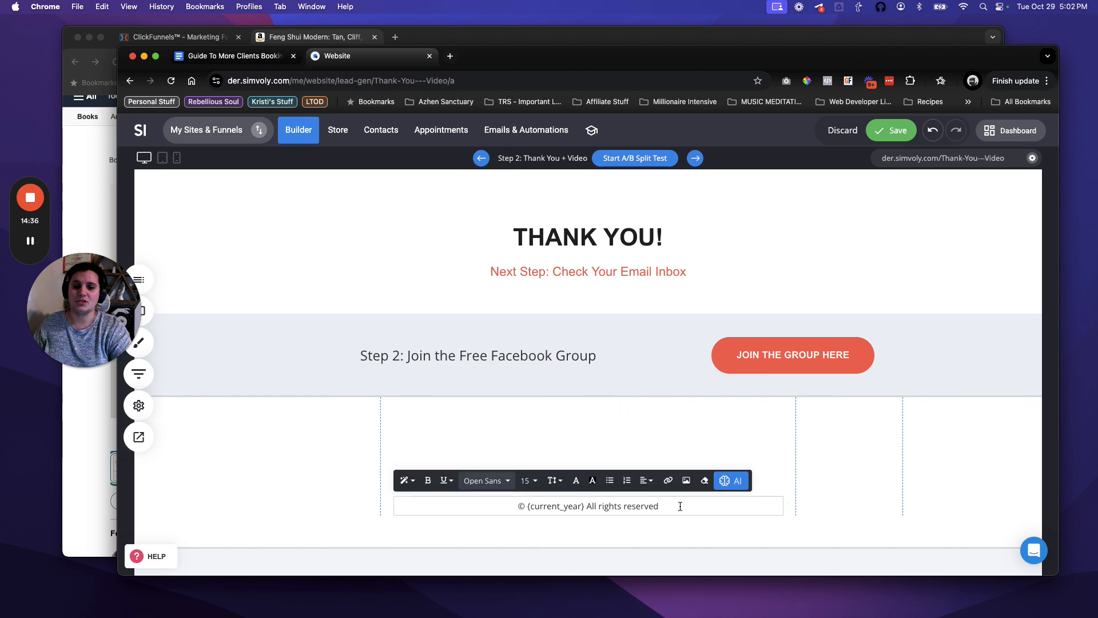
text(\ The Reb)
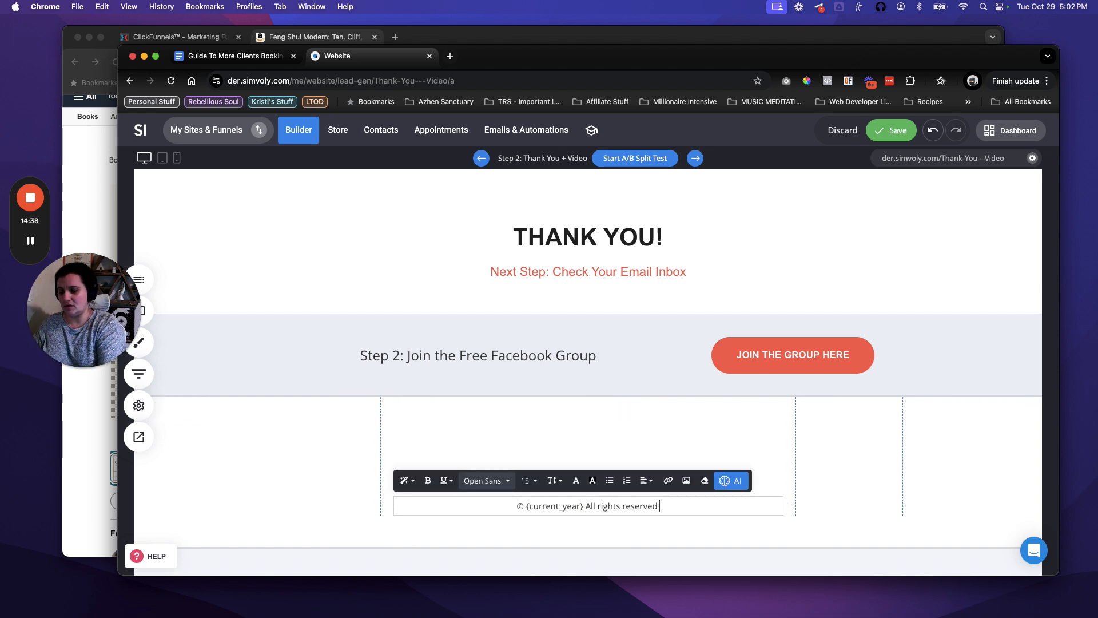
text(ellious Soul)
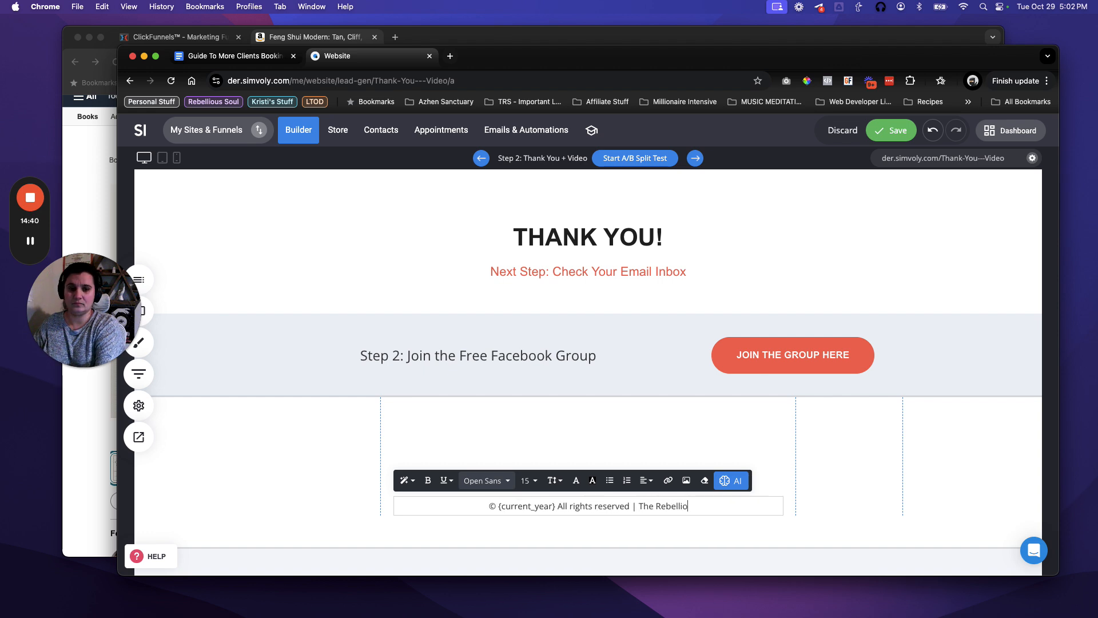
click(867, 458)
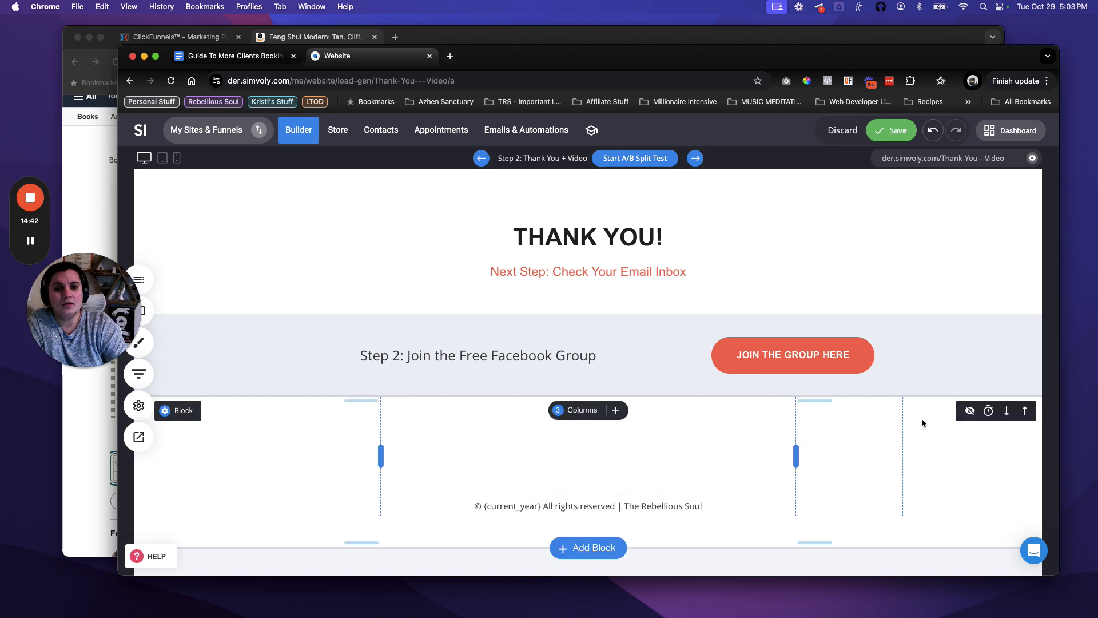
click(890, 130)
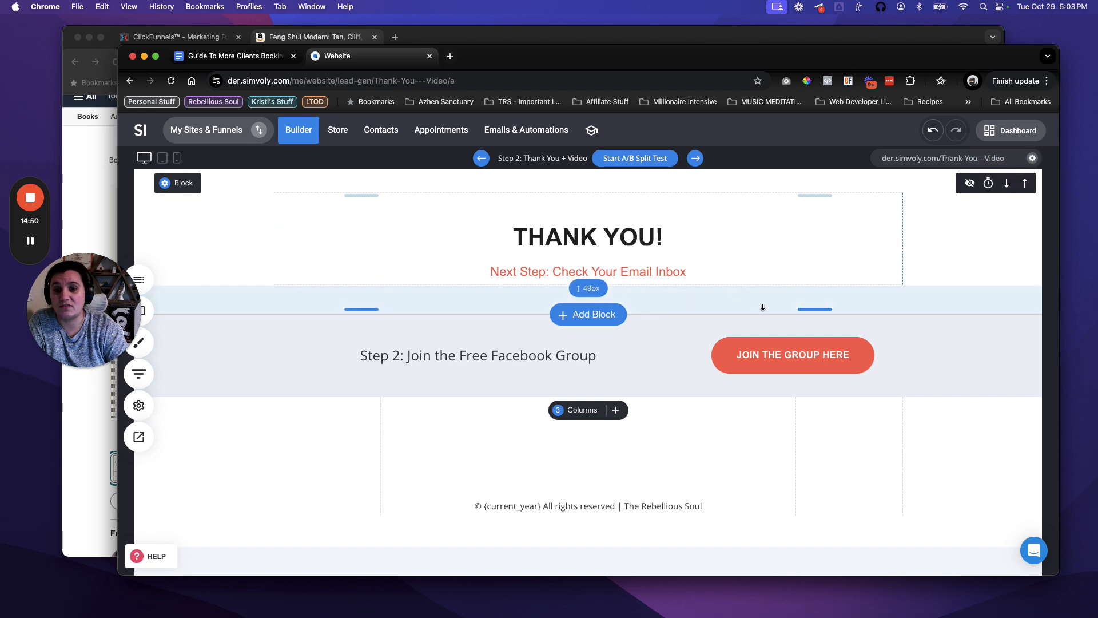
click(929, 161)
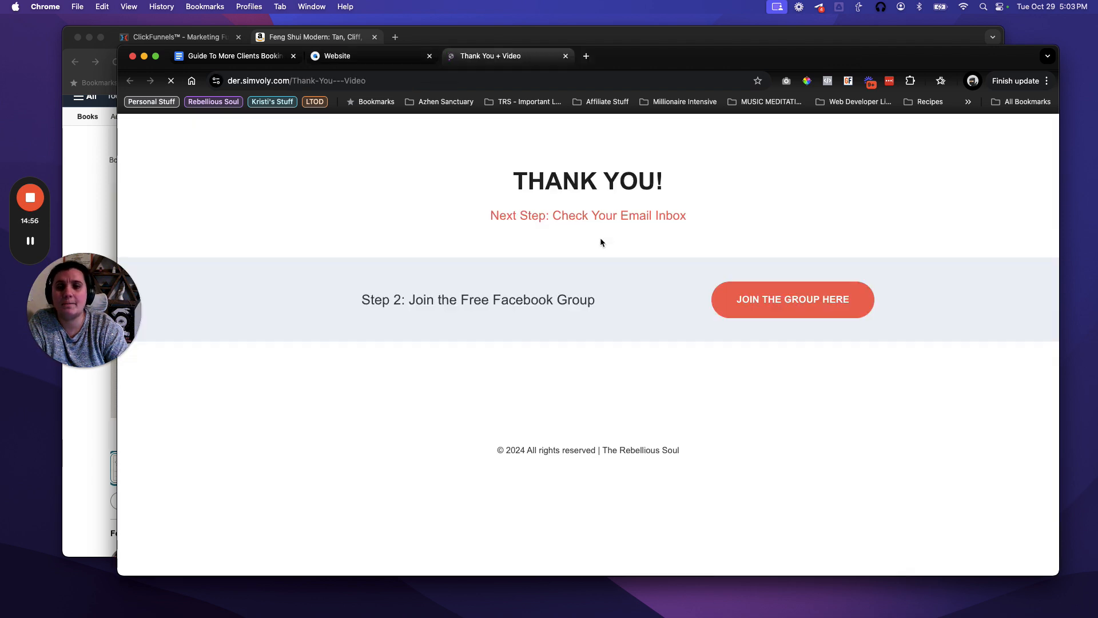
click(787, 303)
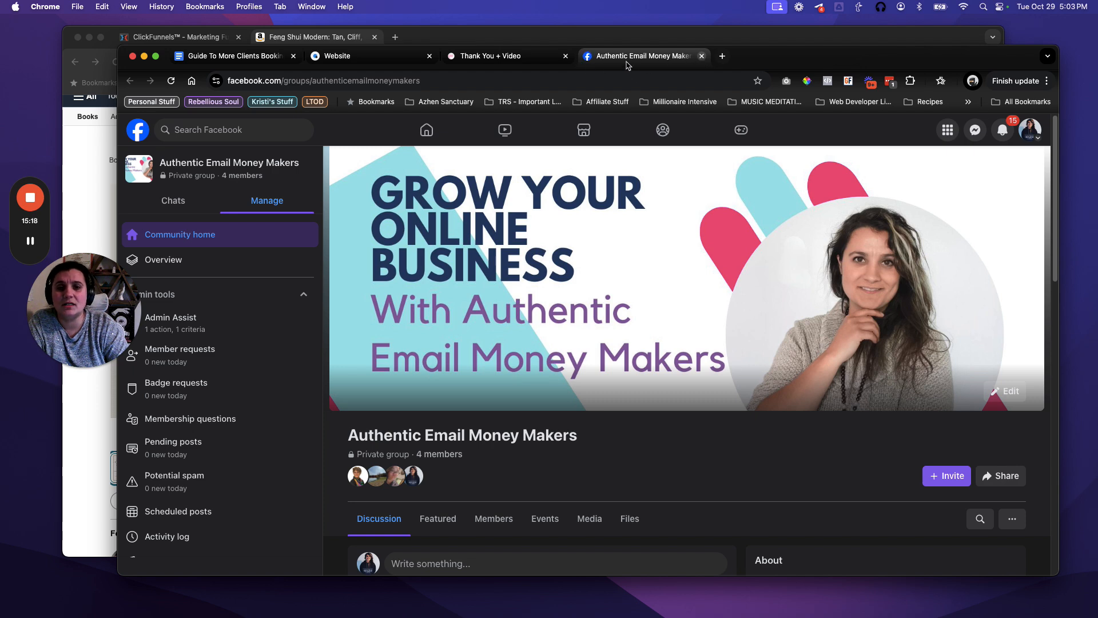
click(701, 55)
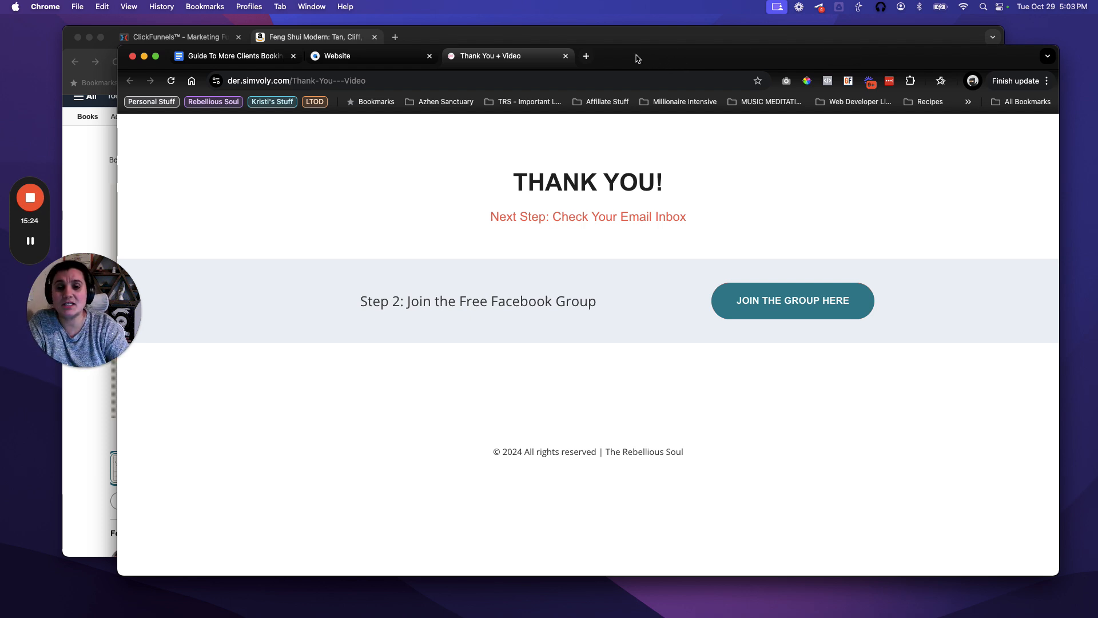
click(254, 65)
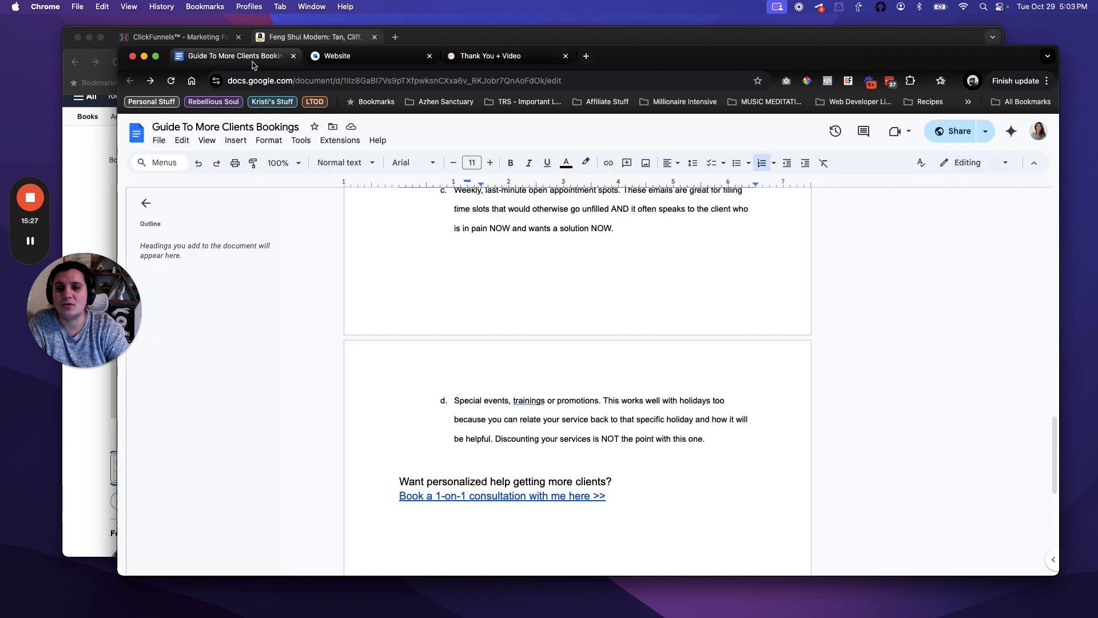
Copy the Guide To More Clients Bookings doc's share link and return to the Thank You tab.
click(985, 131)
click(898, 153)
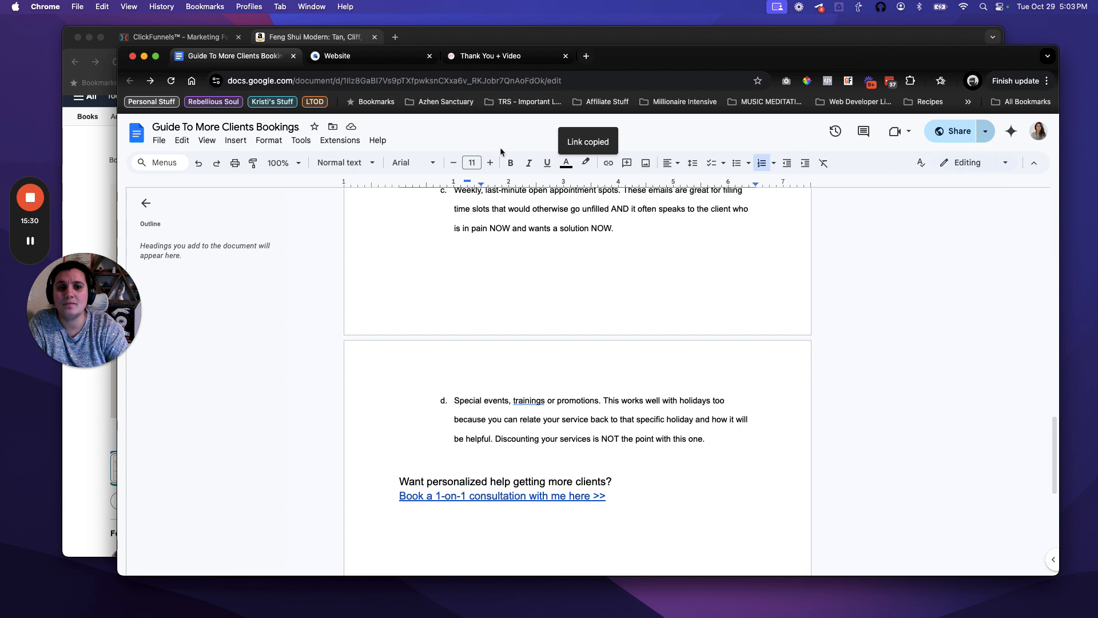
click(481, 59)
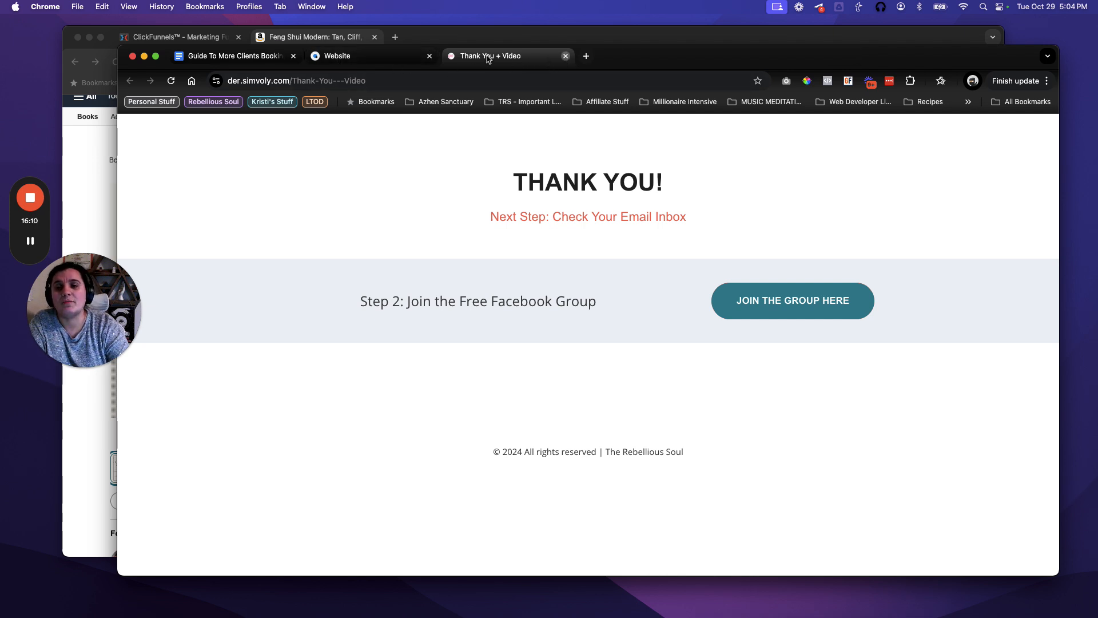
Open Emails & Automations in the Simvoly builder and list All Automations, showing Deliver Lead Magnet.
click(375, 57)
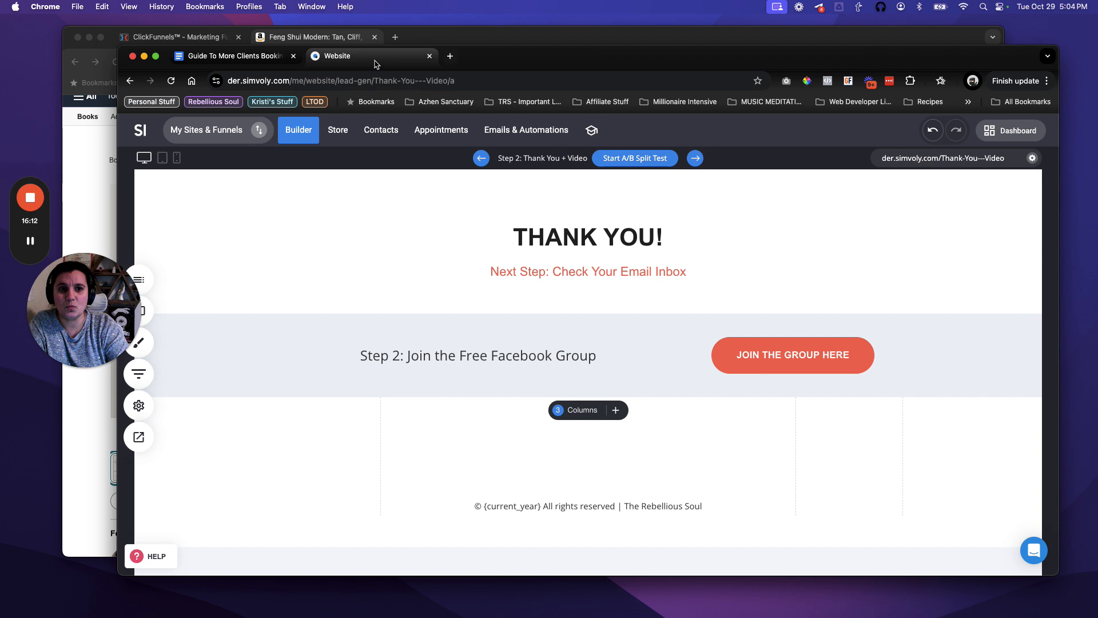
click(522, 134)
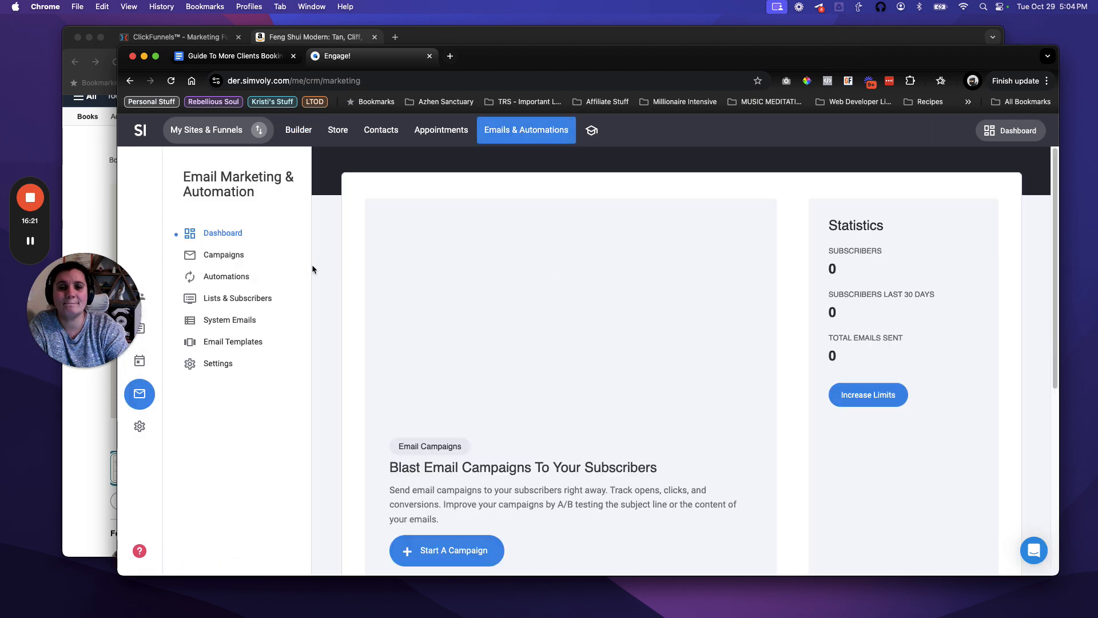
click(234, 278)
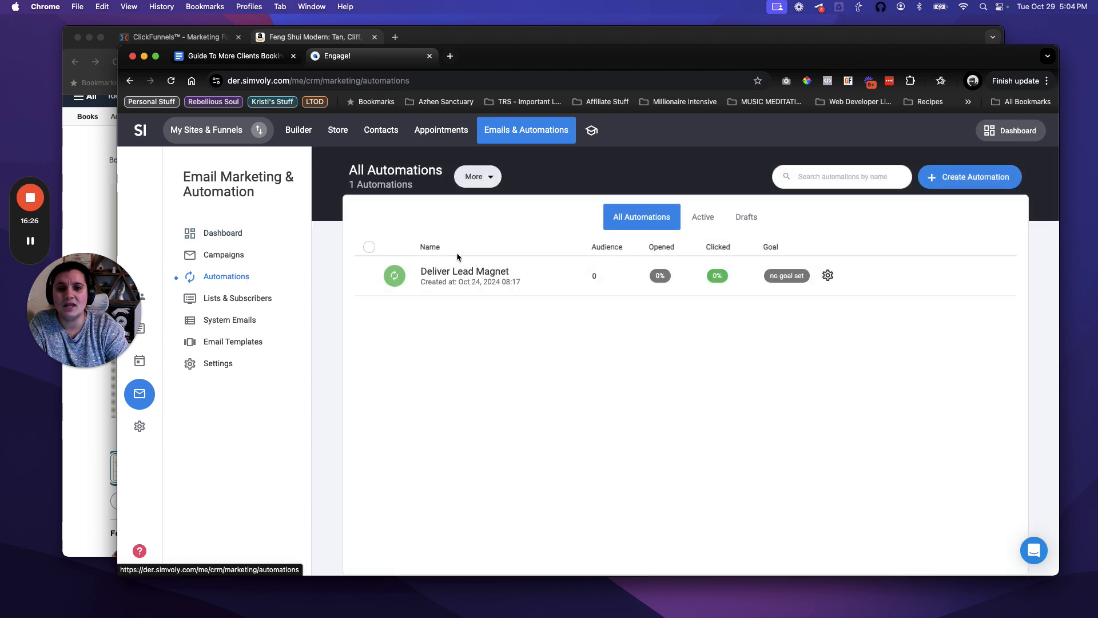
Open Deliver Lead Magnet's flow, check its Lead Magnet Optins trigger, then open the Send Email step.
click(487, 274)
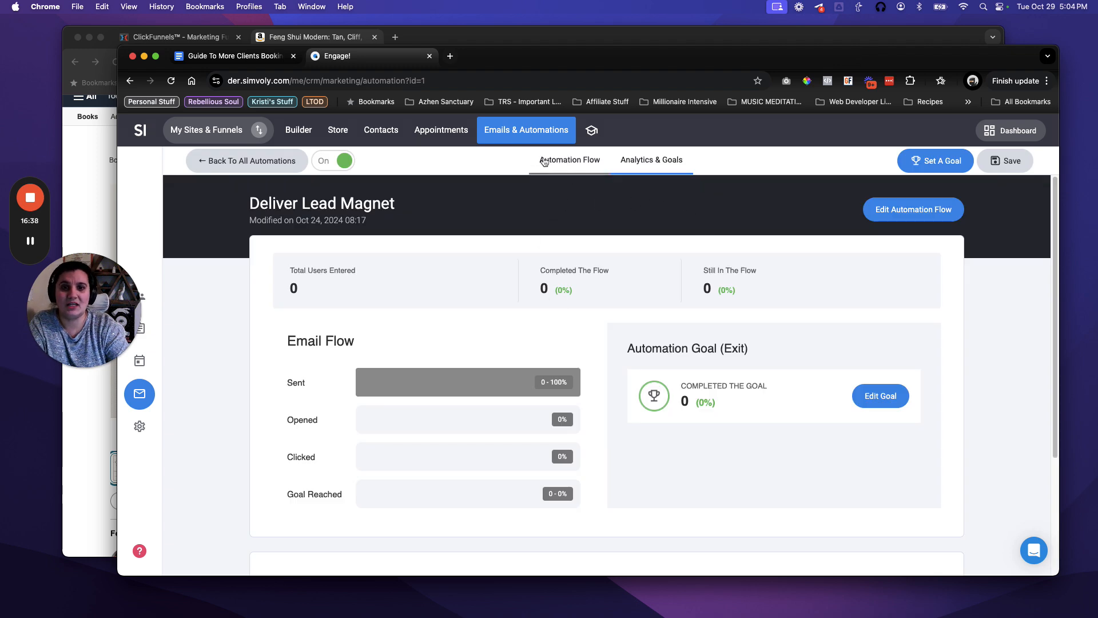
click(566, 163)
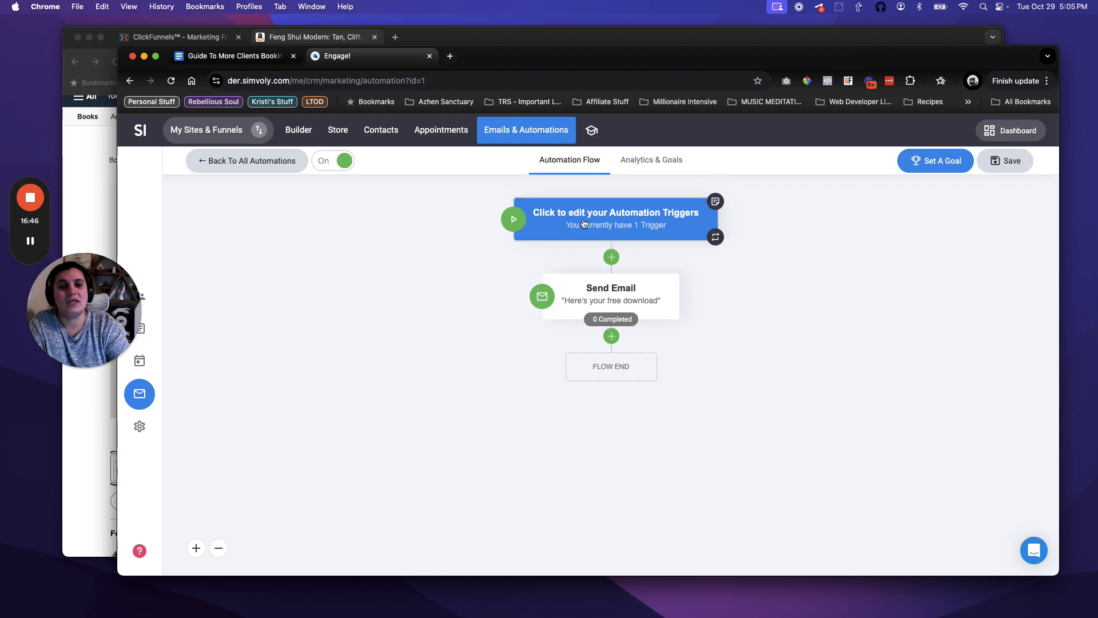
click(644, 223)
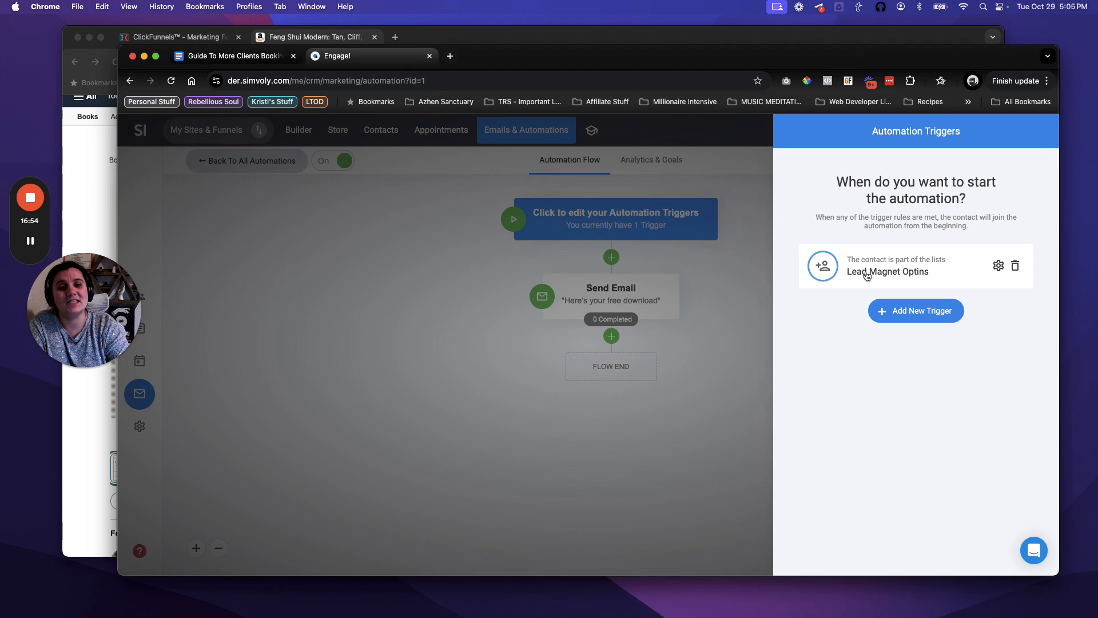
click(760, 287)
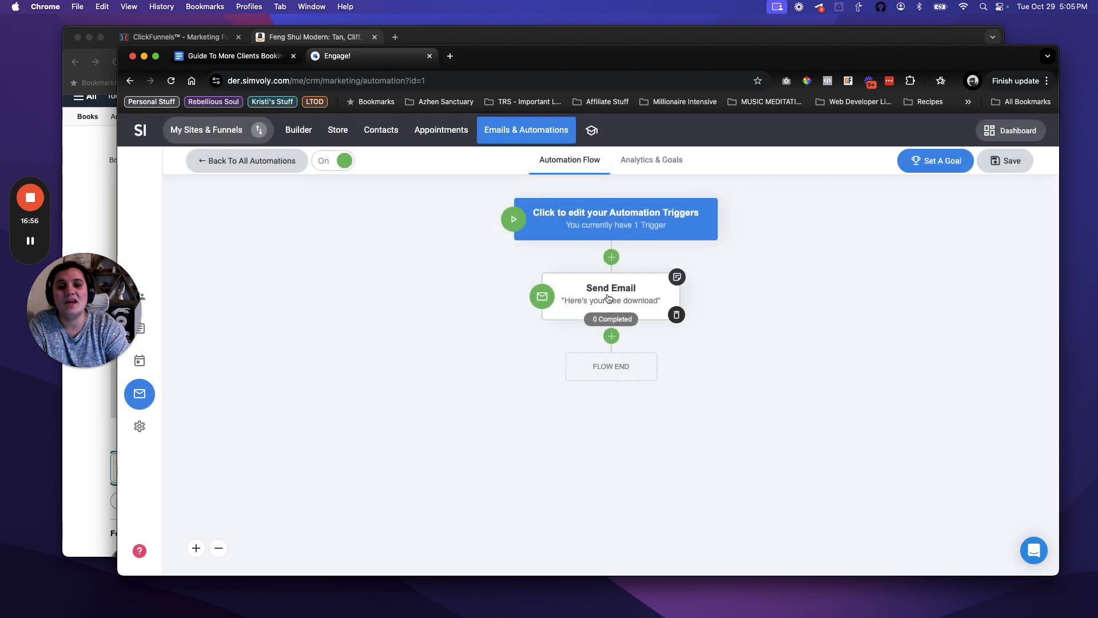
click(629, 297)
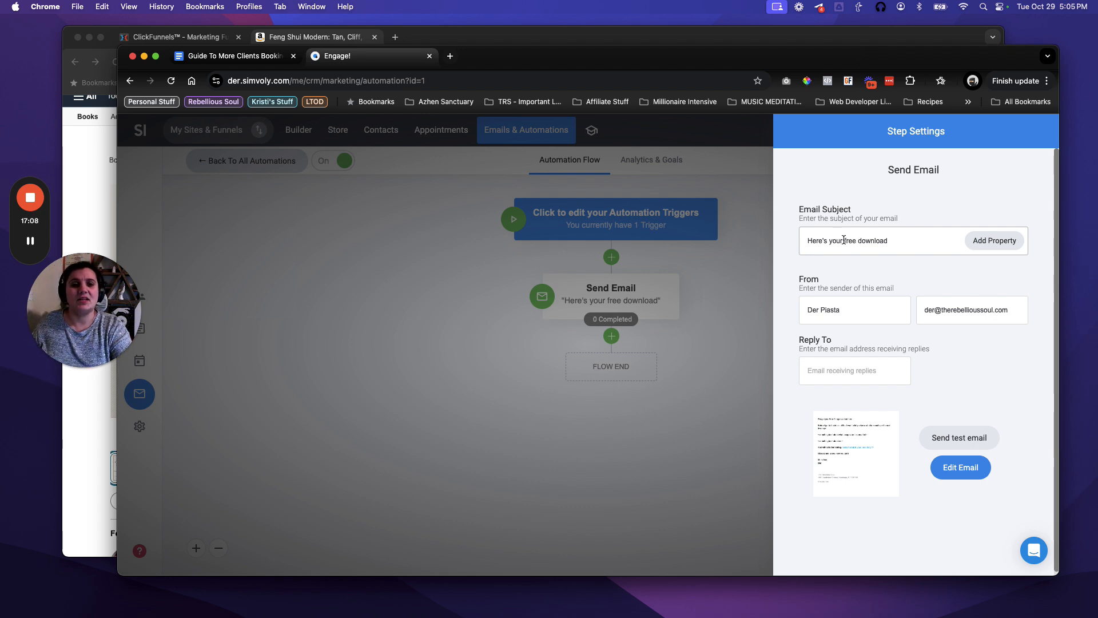
Change the email subject to 'Here's your free 4 step guide'.
double_click(872, 240)
text(4 step guide)
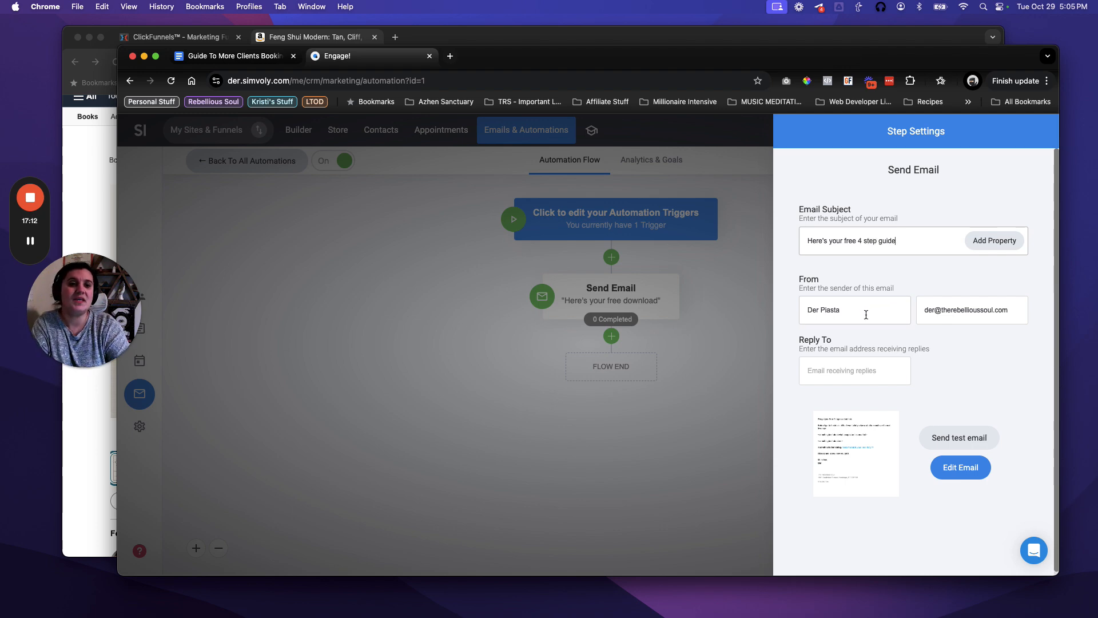
click(980, 474)
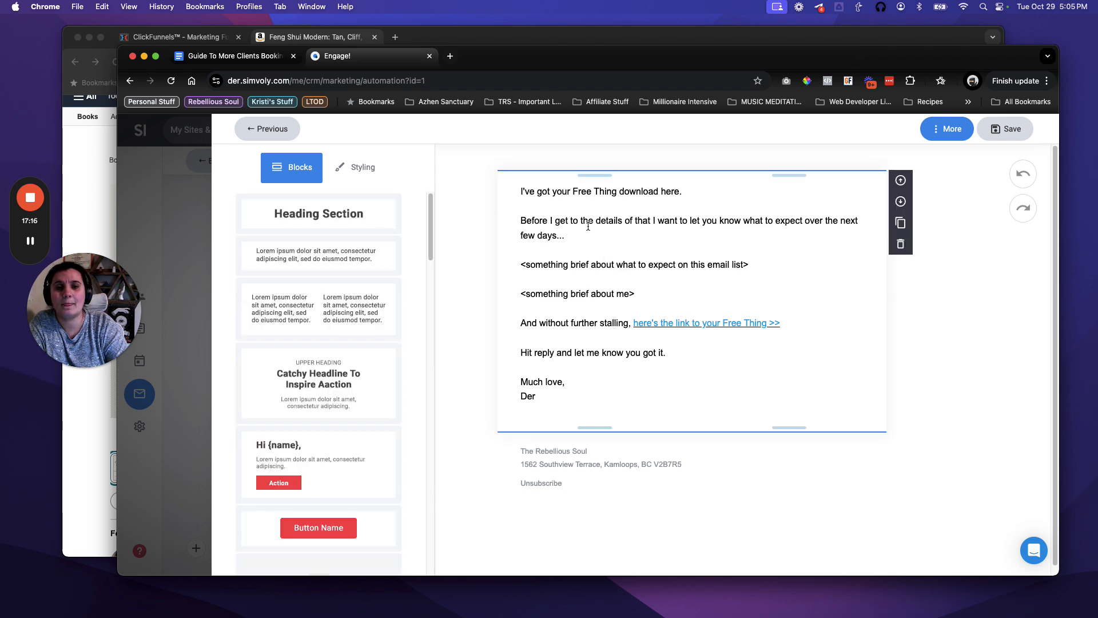
Paste the guide's Google Docs link on a new line below the Free Thing link and save the email.
click(563, 234)
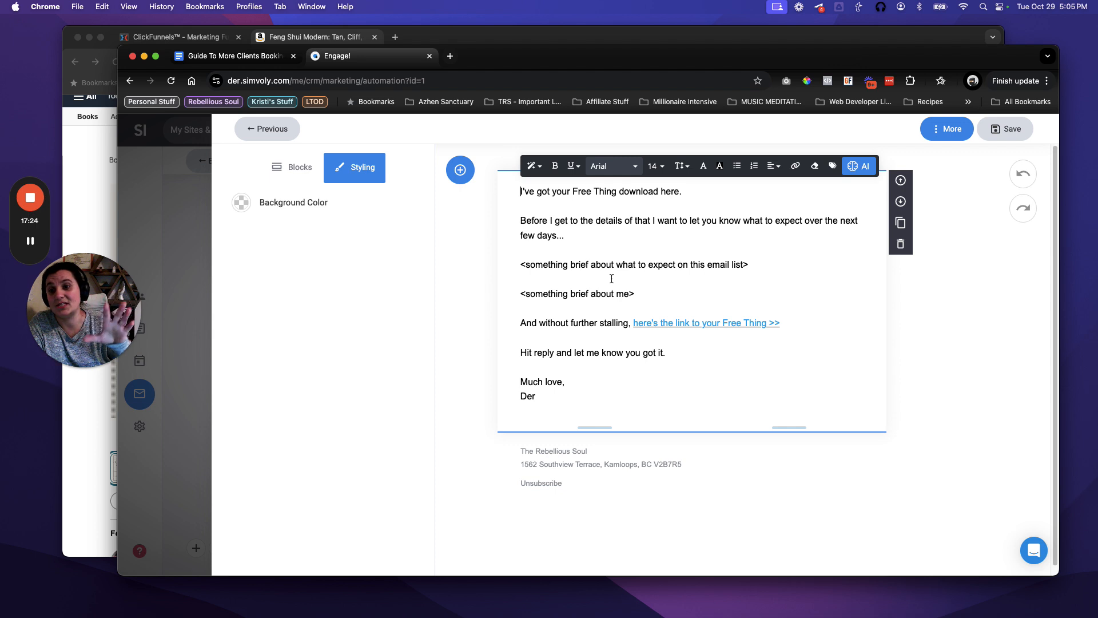
click(795, 323)
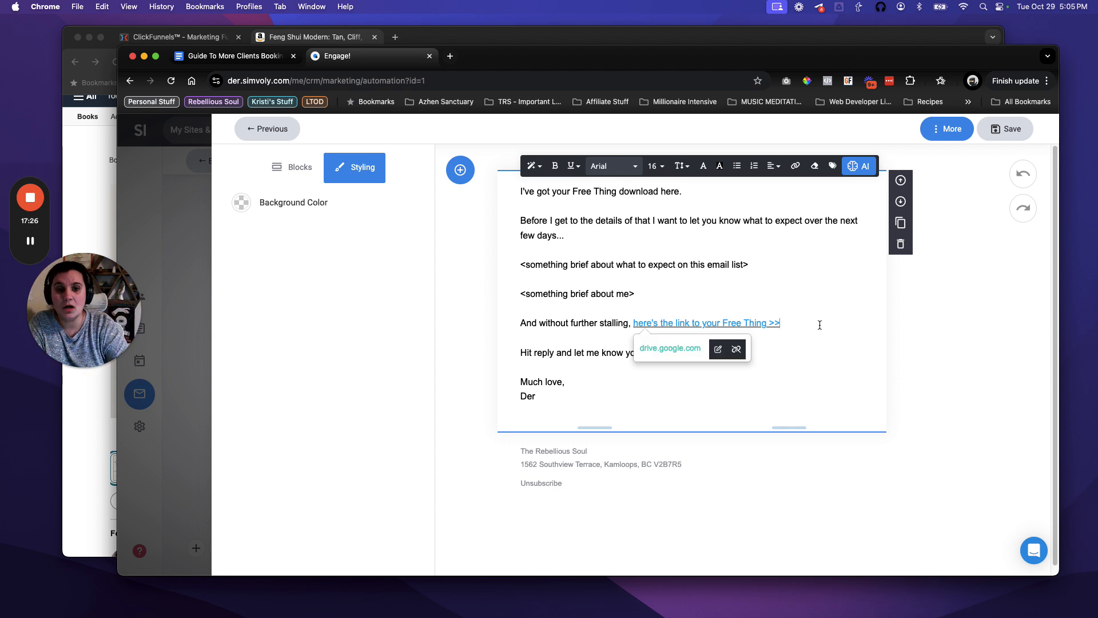
key(Return)
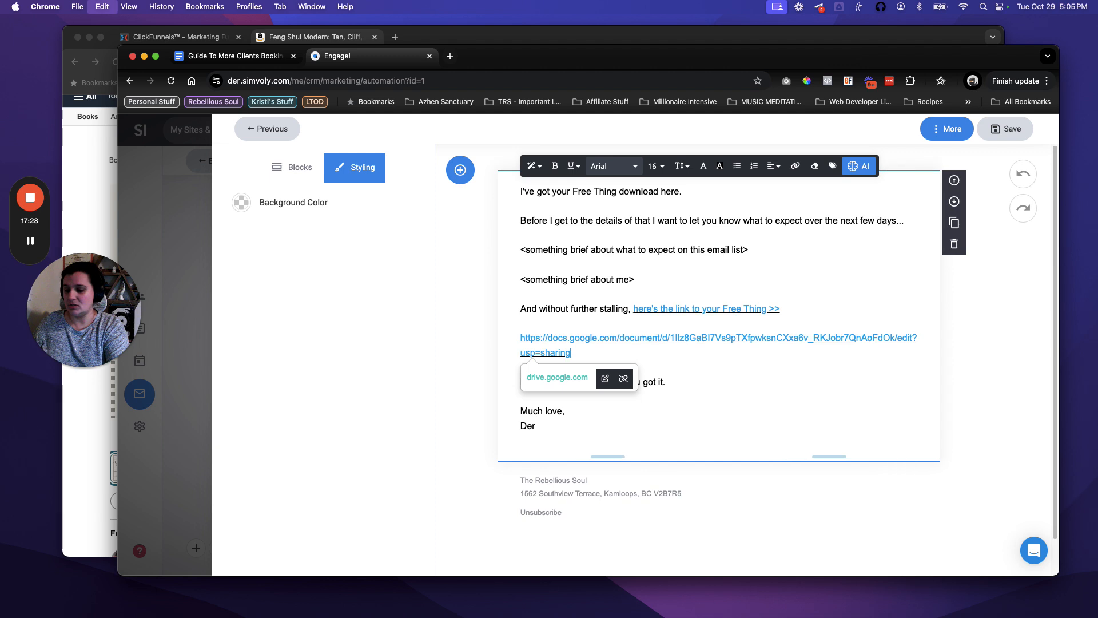
click(650, 360)
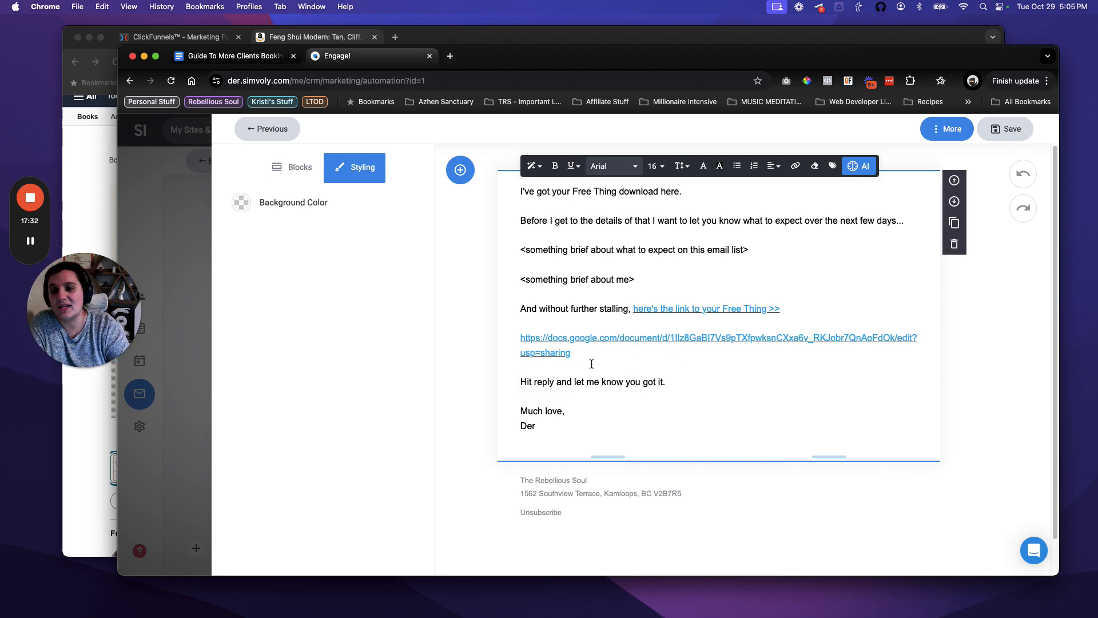
click(1017, 131)
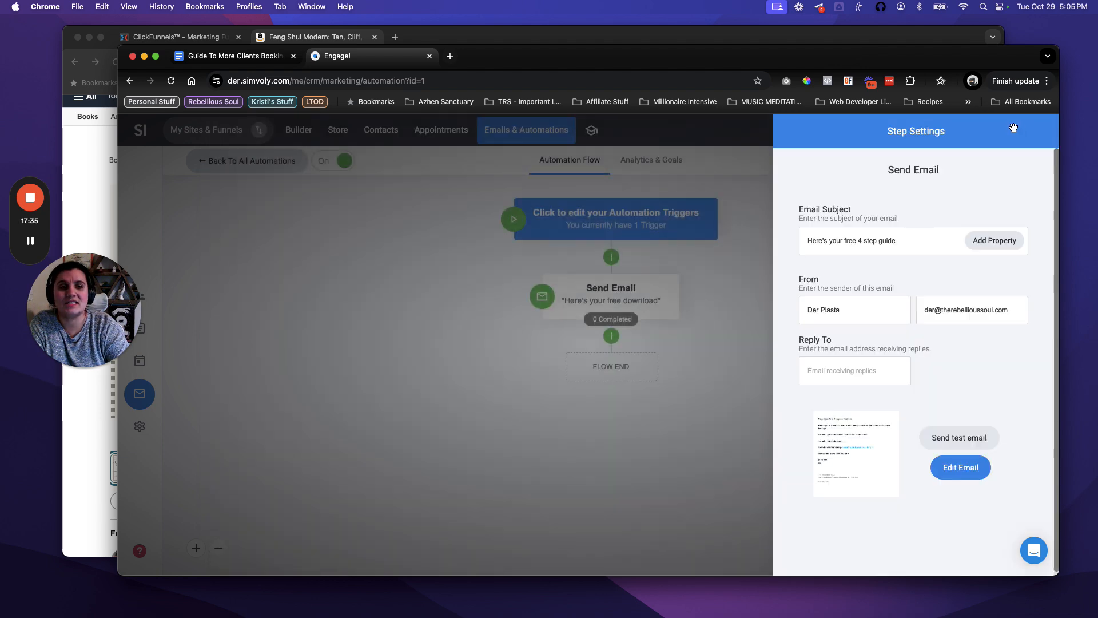
click(732, 321)
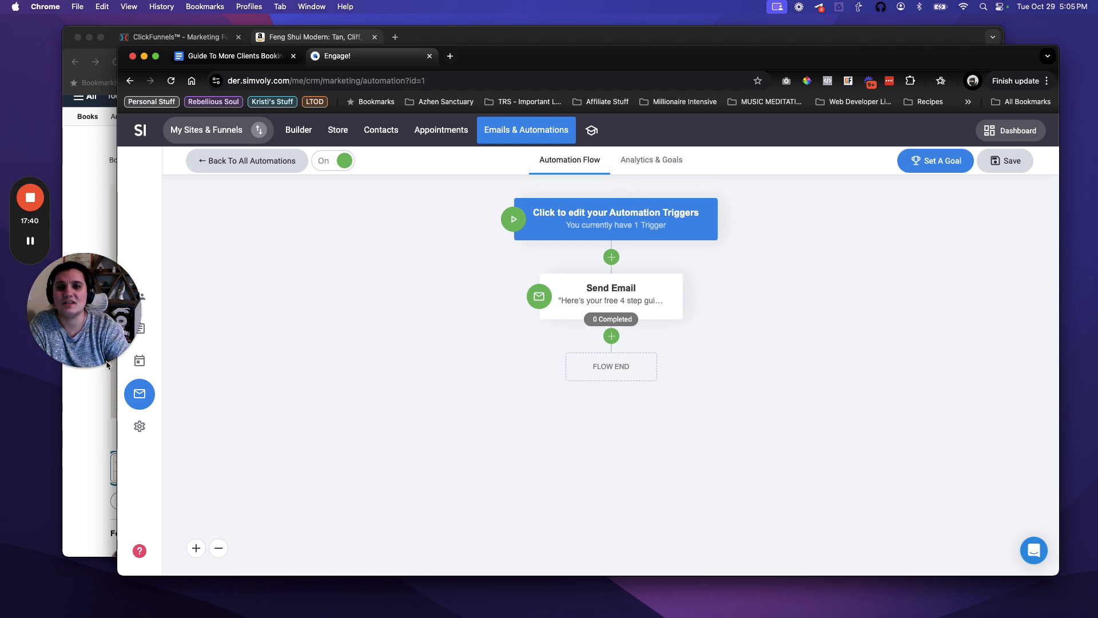
Dismiss the Step Settings panel so the flow shows the 'Here's your free 4 step gui…' email step.
click(87, 369)
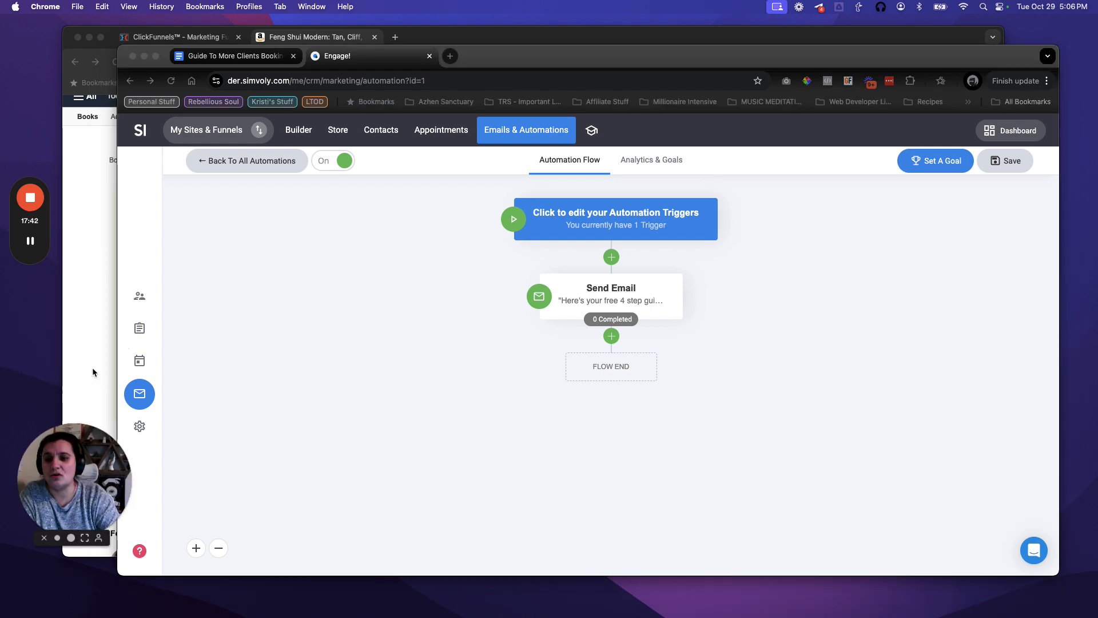